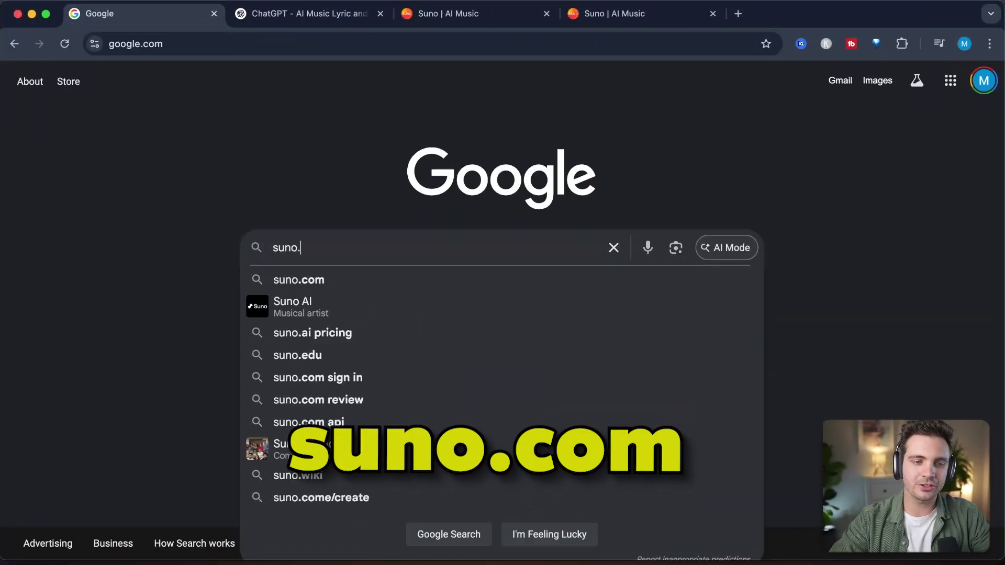
Search Google for 'suno.com' to reach Suno's Create page.
{"action": "type", "text": "com"}
{"action": "key", "text": "Return"}
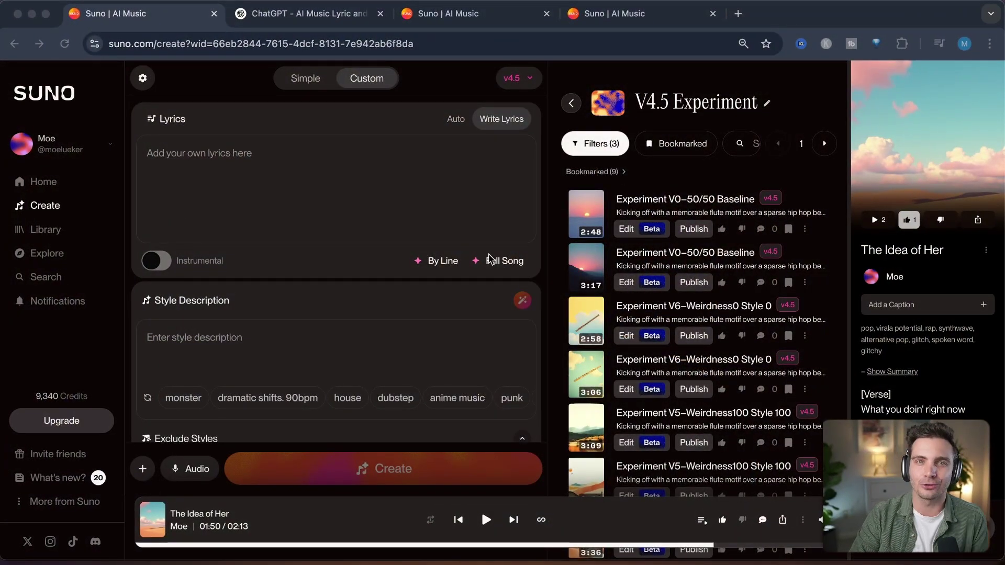
Check the Advanced Options, leaving Weirdness and Style Influence at 50%.
{"action": "scroll", "coordinate": [471, 288], "scroll_direction": "down", "scroll_amount": 5}
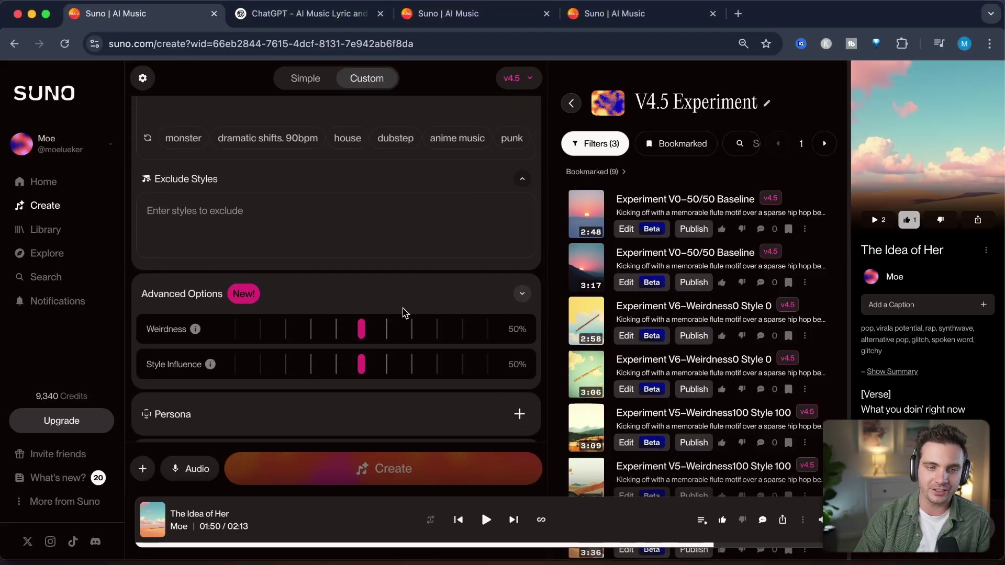
{"action": "left_click", "coordinate": [521, 293]}
{"action": "left_click", "coordinate": [522, 294]}
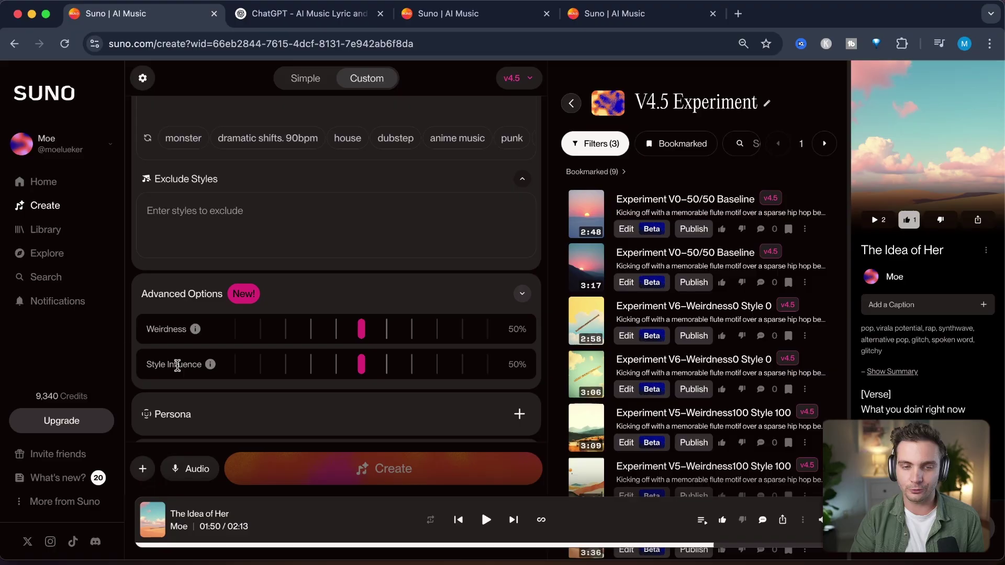
{"action": "mouse_move", "coordinate": [195, 330]}
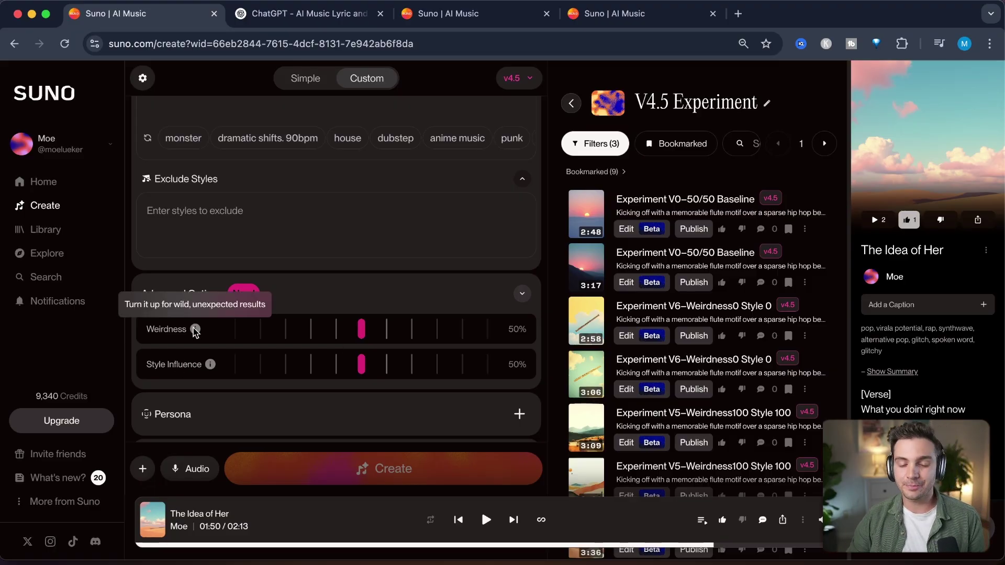
{"action": "mouse_move", "coordinate": [210, 364]}
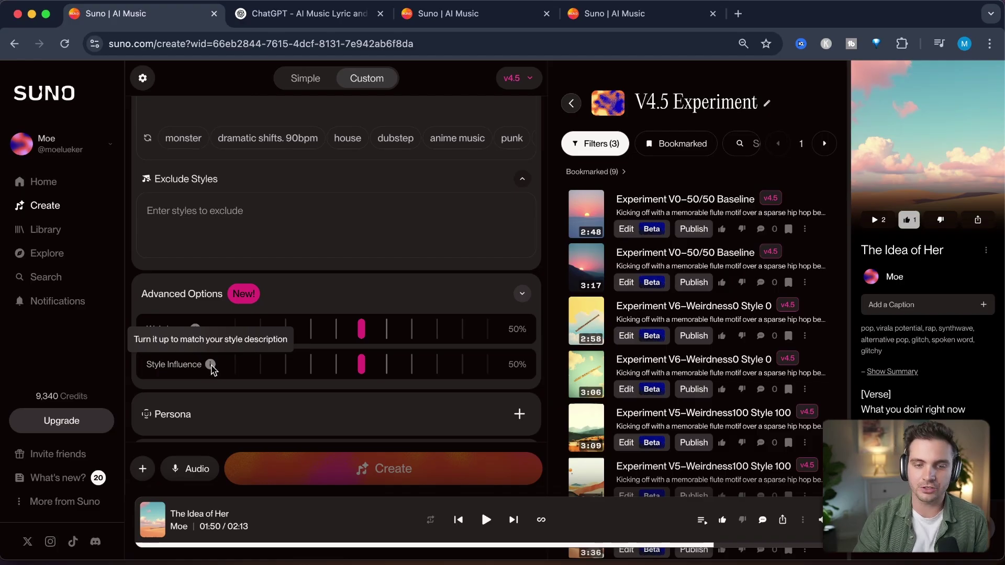
{"action": "scroll", "coordinate": [378, 262], "scroll_direction": "up", "scroll_amount": 5}
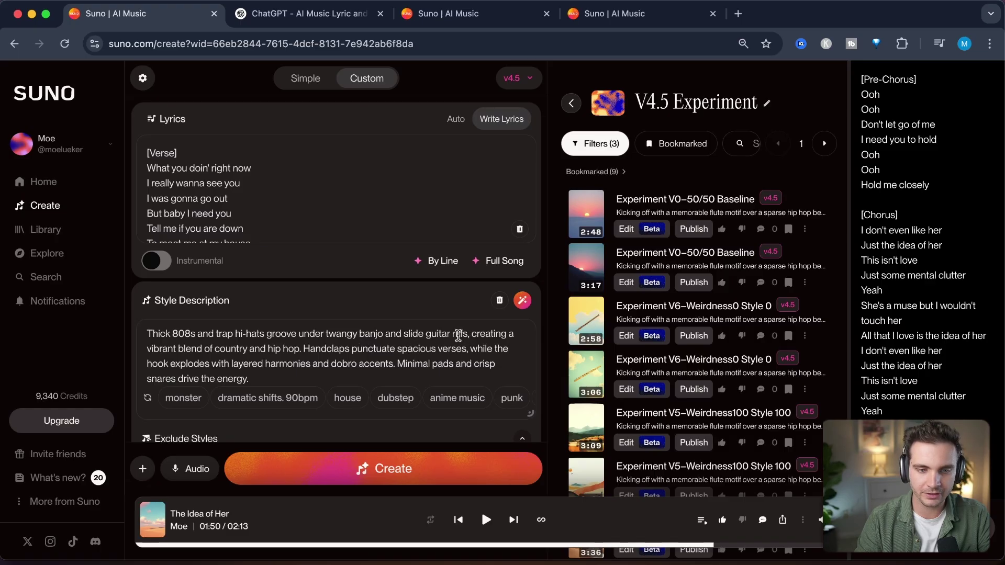
Cut the Style Description down to its first sentence.
{"action": "left_click_drag", "start_coordinate": [303, 349], "coordinate": [249, 378]}
{"action": "key", "text": "BackSpace"}
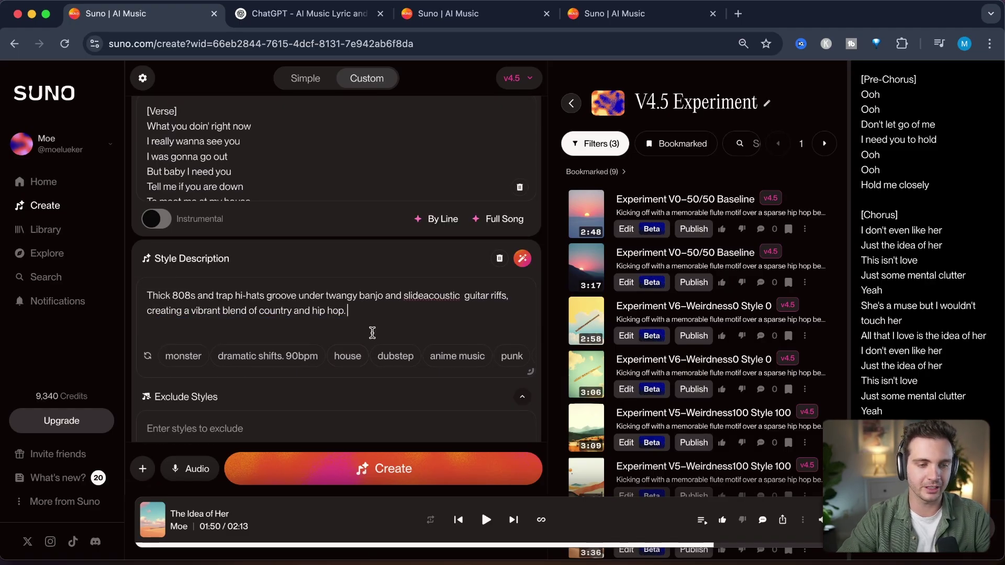
{"action": "scroll", "coordinate": [392, 361], "scroll_direction": "down", "scroll_amount": 4}
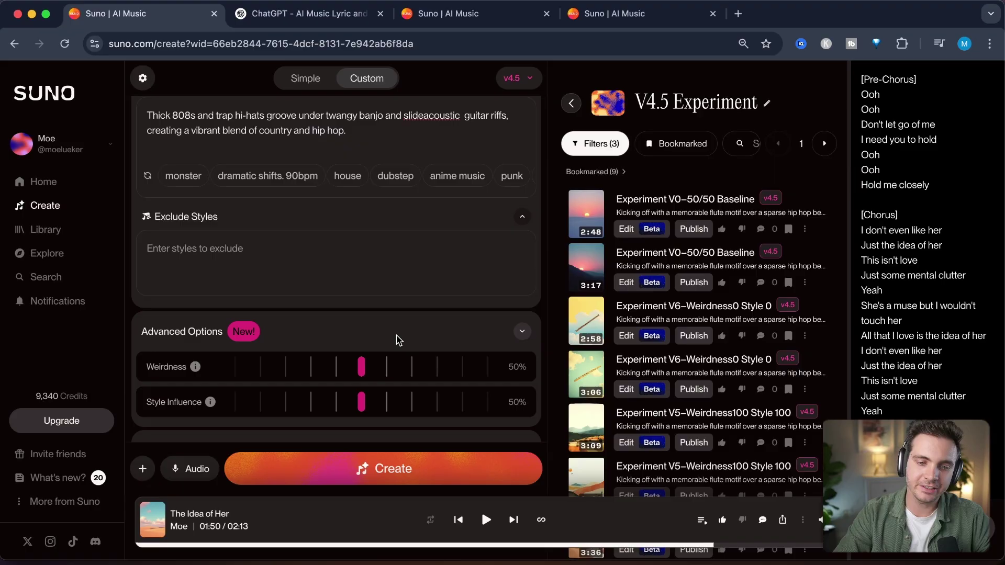
{"action": "scroll", "coordinate": [399, 340], "scroll_direction": "down", "scroll_amount": 5}
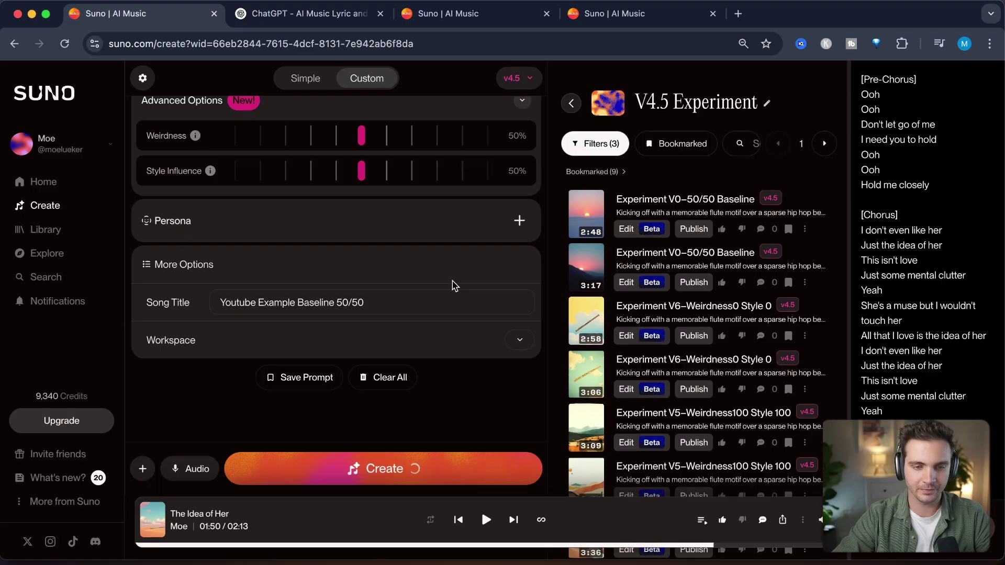
Drop Weirdness to 0% for the 0/0 take, then generate the 100/100 version.
{"action": "scroll", "coordinate": [451, 286], "scroll_direction": "up", "scroll_amount": 3}
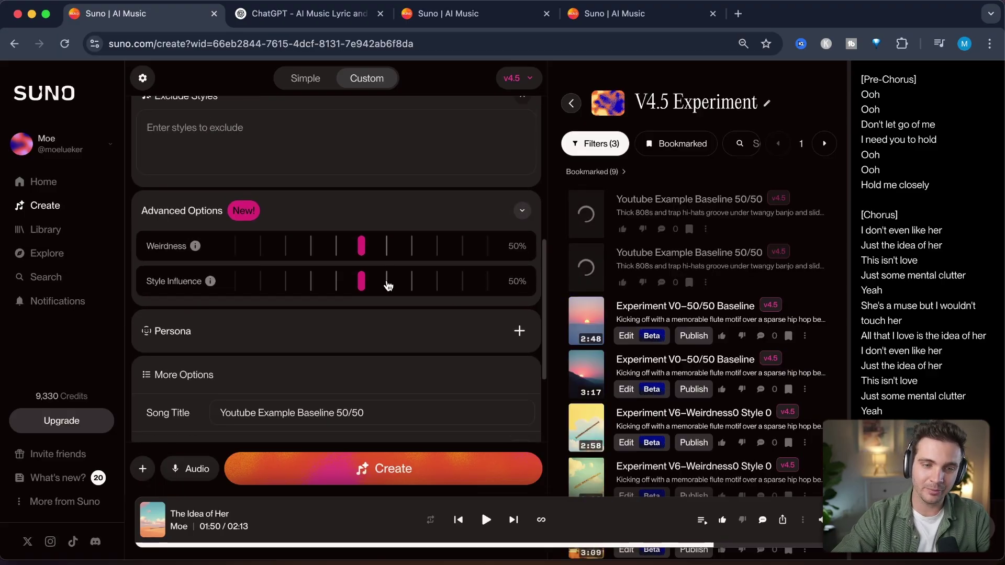
{"action": "left_click_drag", "start_coordinate": [362, 245], "coordinate": [234, 245]}
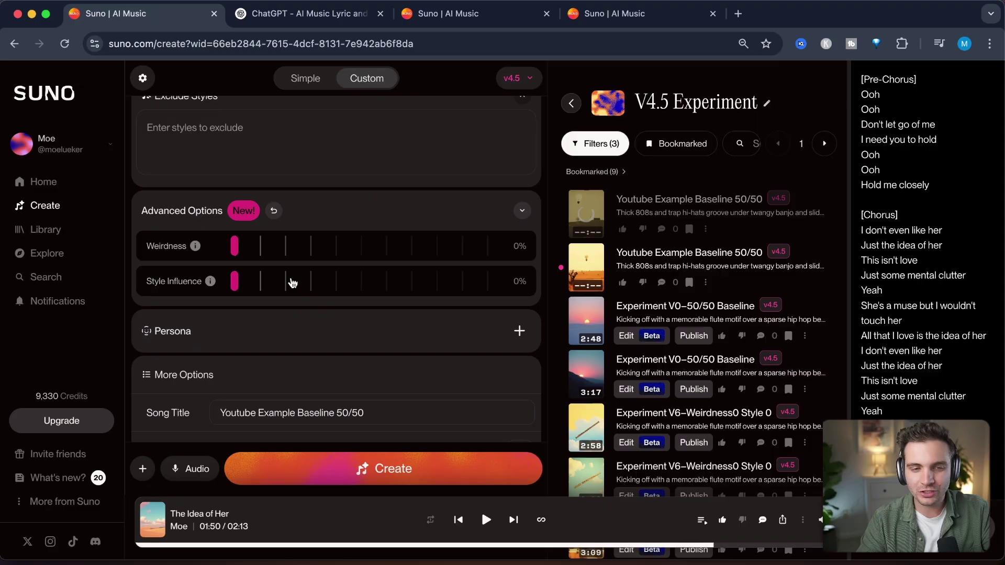
{"action": "mouse_move", "coordinate": [194, 244]}
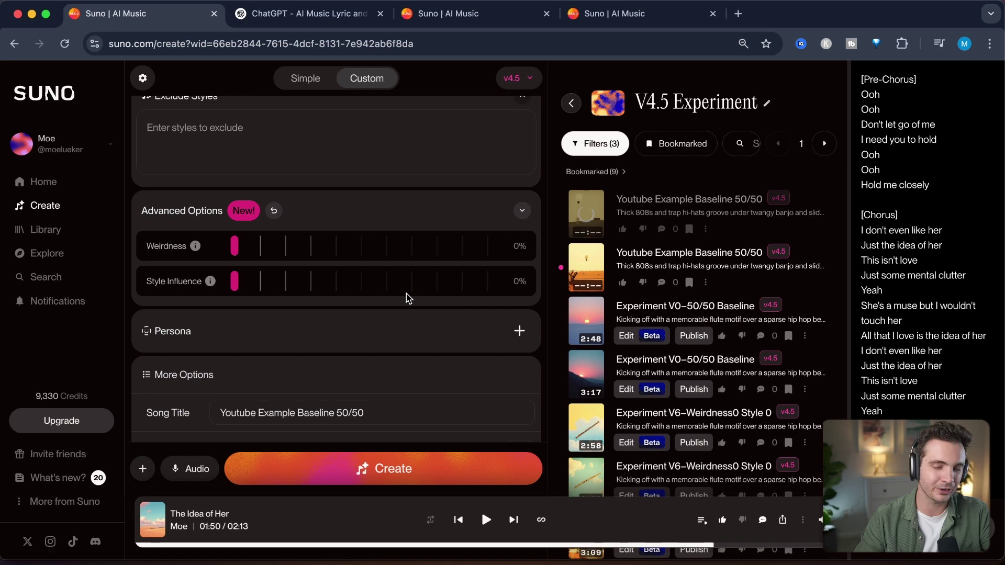
{"action": "scroll", "coordinate": [236, 152], "scroll_direction": "down", "scroll_amount": 2}
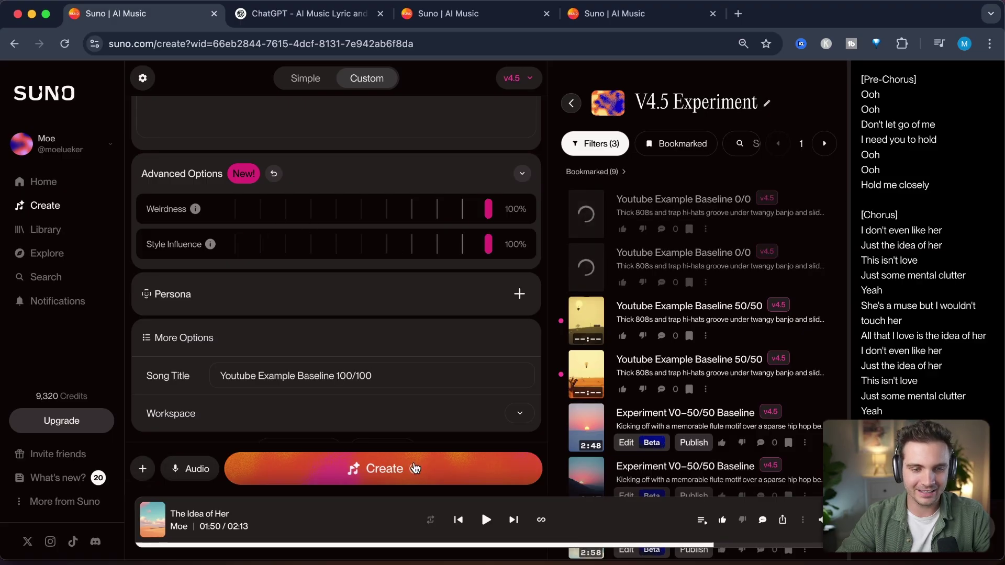
{"action": "left_click", "coordinate": [415, 468]}
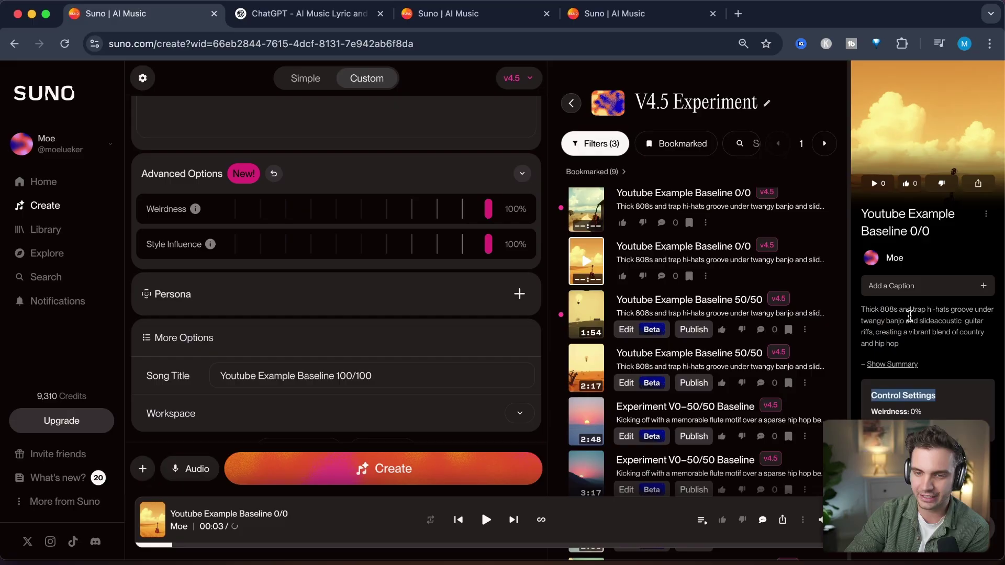
Read through the 0/0 song's style description, lyrics and control settings.
{"action": "left_click_drag", "start_coordinate": [861, 309], "coordinate": [949, 357]}
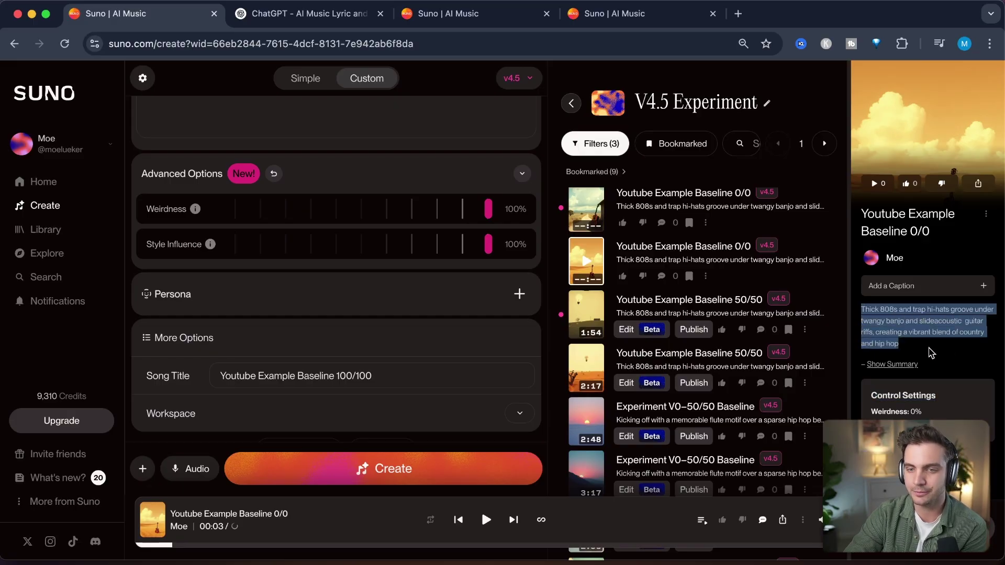
{"action": "scroll", "coordinate": [932, 353], "scroll_direction": "down", "scroll_amount": 4}
{"action": "left_click_drag", "start_coordinate": [889, 301], "coordinate": [864, 405]}
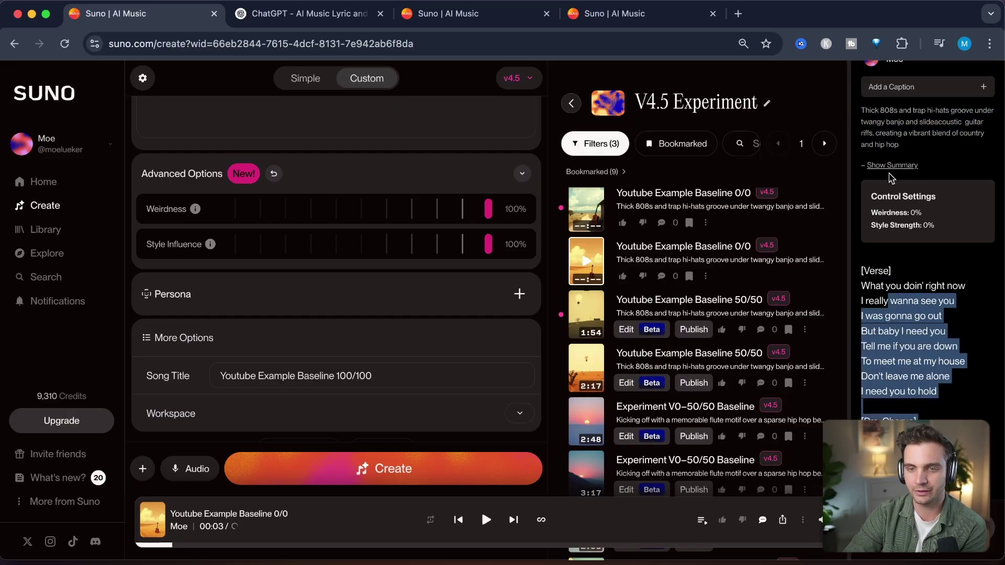
{"action": "left_click", "coordinate": [866, 196]}
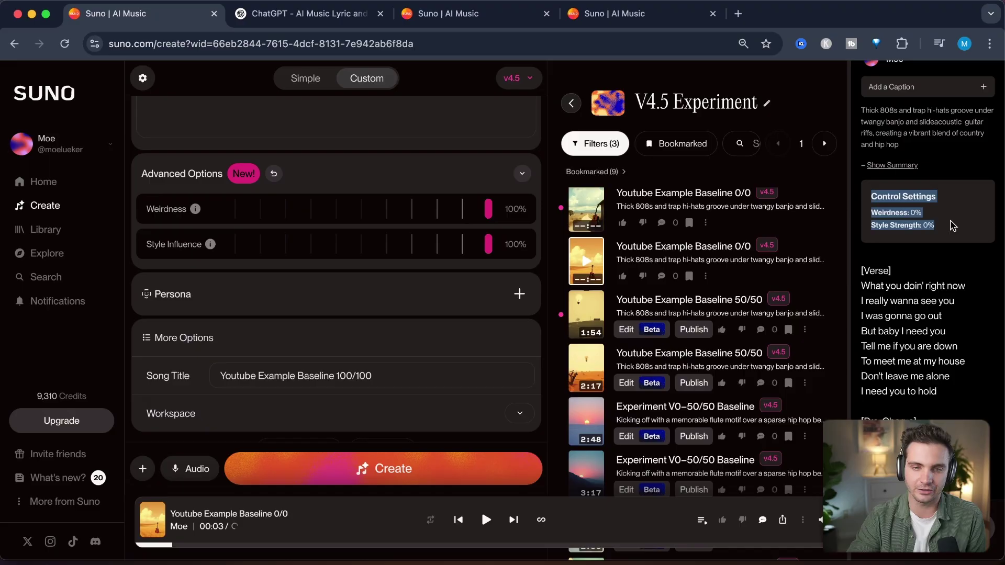
Play the 2:17 'Youtube Example Baseline 50/50' take.
{"action": "scroll", "coordinate": [699, 339], "scroll_direction": "down", "scroll_amount": 1}
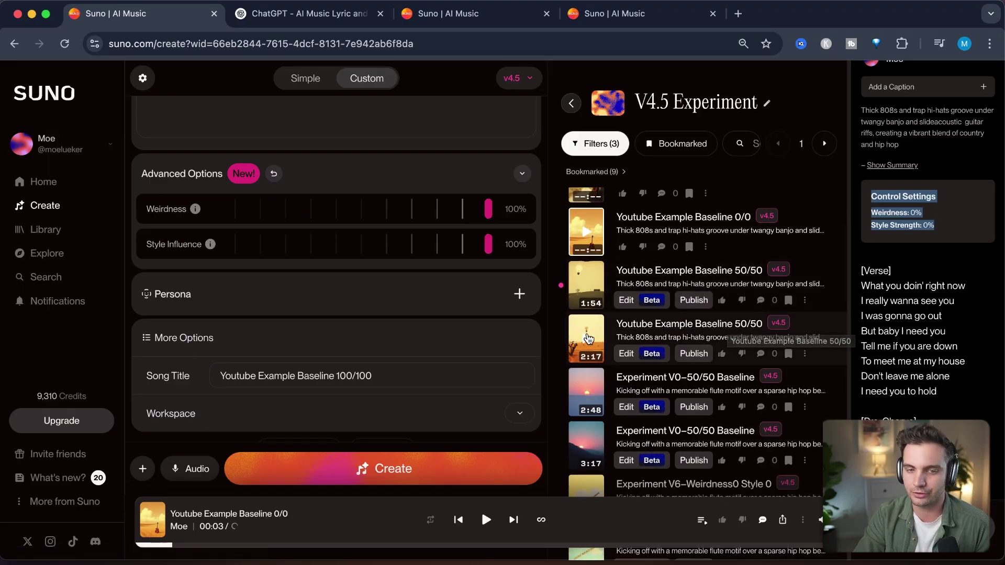
{"action": "scroll", "coordinate": [649, 330], "scroll_direction": "up", "scroll_amount": 3}
{"action": "scroll", "coordinate": [647, 330], "scroll_direction": "up", "scroll_amount": 1}
{"action": "scroll", "coordinate": [647, 330], "scroll_direction": "down", "scroll_amount": 3}
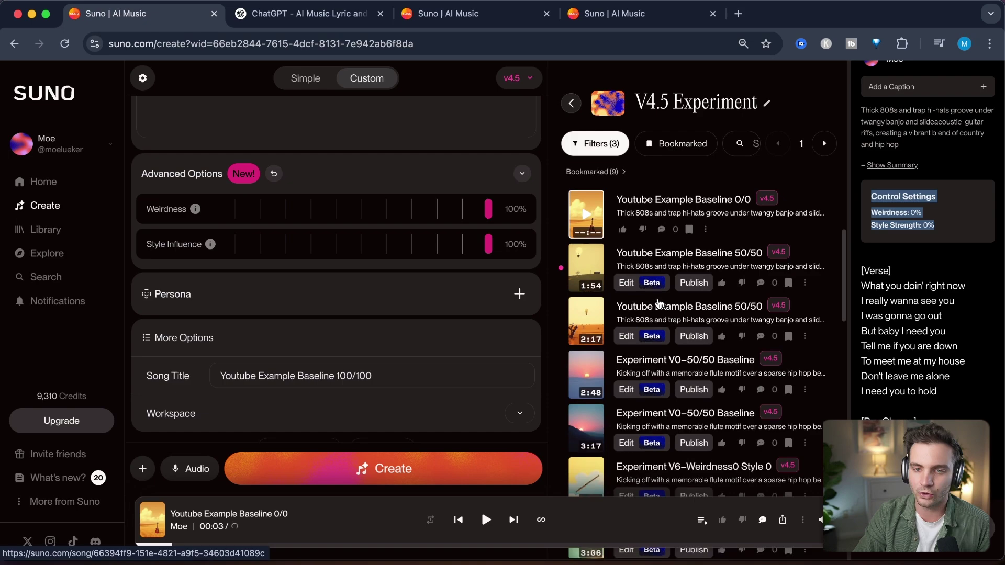
{"action": "left_click", "coordinate": [586, 320]}
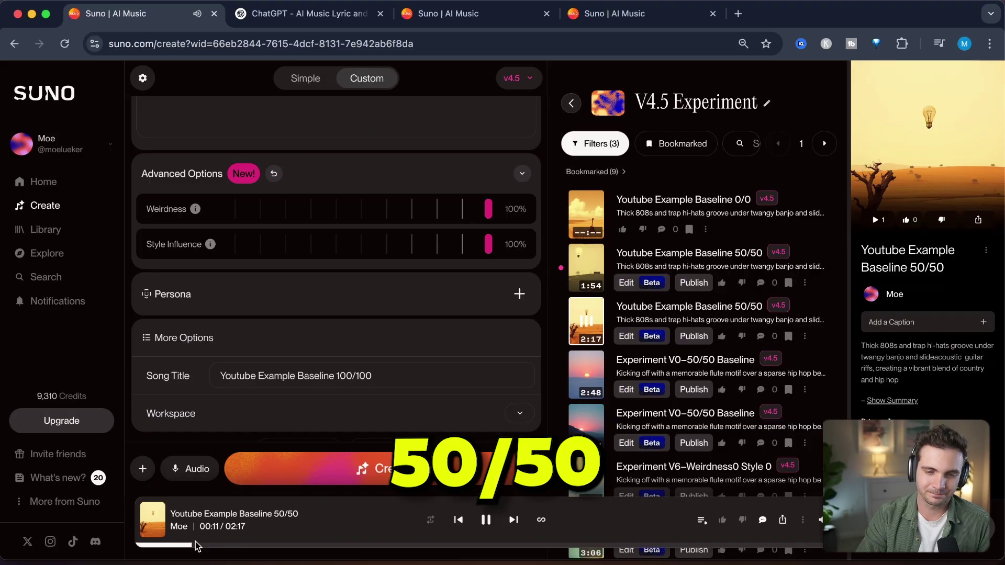
Widen the details and song list panes, read the chorus, and pause at 0:47.
{"action": "scroll", "coordinate": [927, 261], "scroll_direction": "down", "scroll_amount": 3}
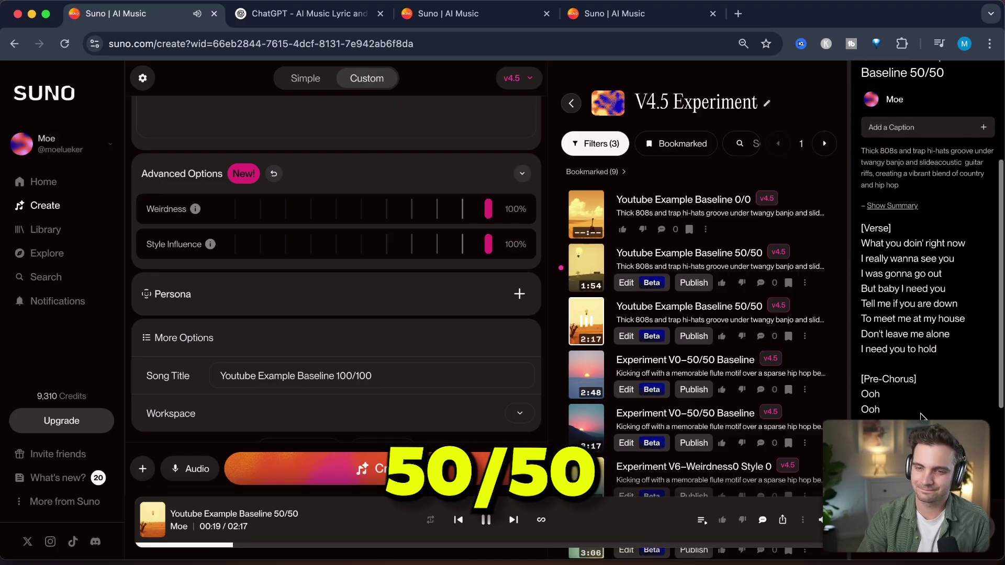
{"action": "left_click_drag", "start_coordinate": [848, 309], "coordinate": [759, 312]}
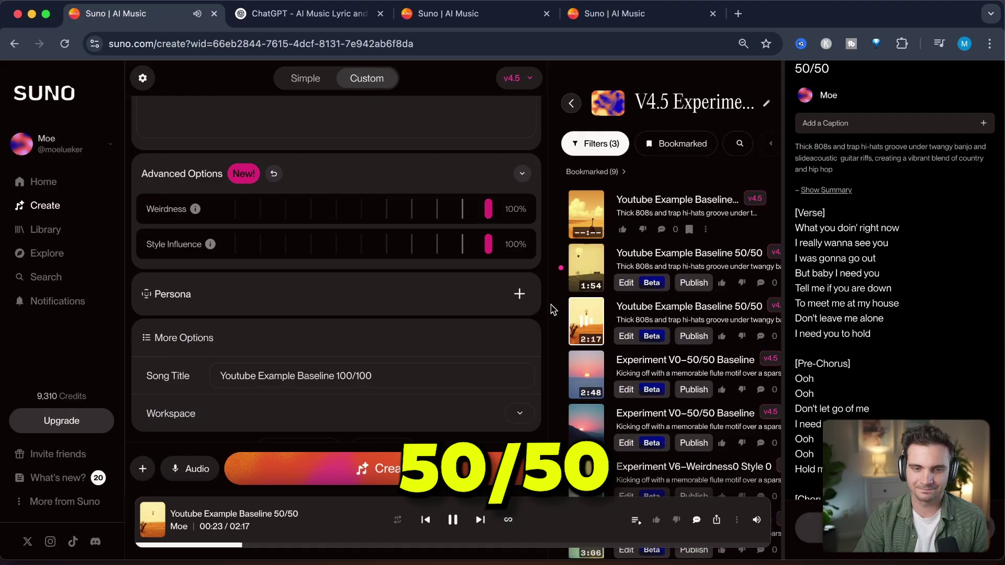
{"action": "left_click_drag", "start_coordinate": [549, 308], "coordinate": [466, 304]}
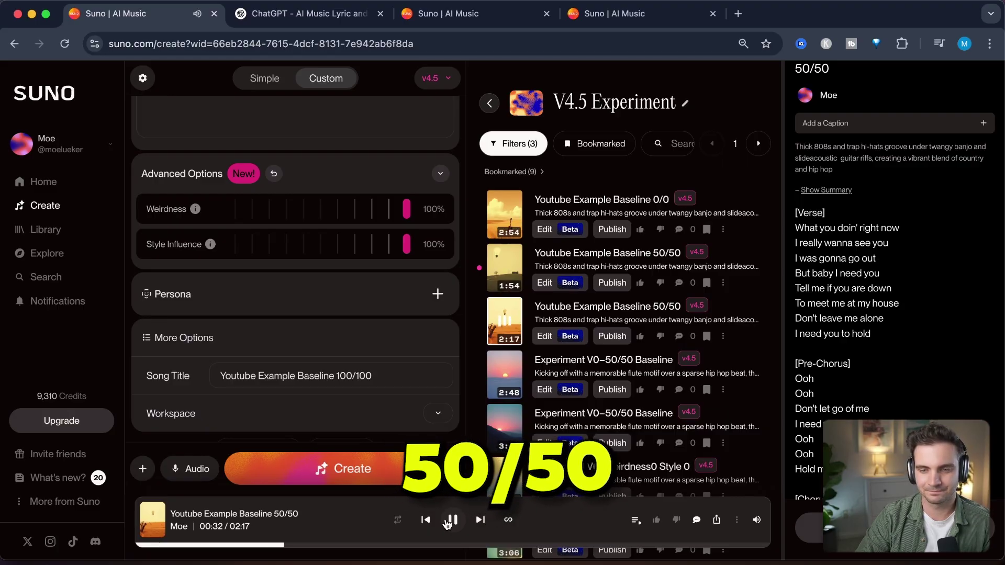
{"action": "scroll", "coordinate": [806, 283], "scroll_direction": "down", "scroll_amount": 5}
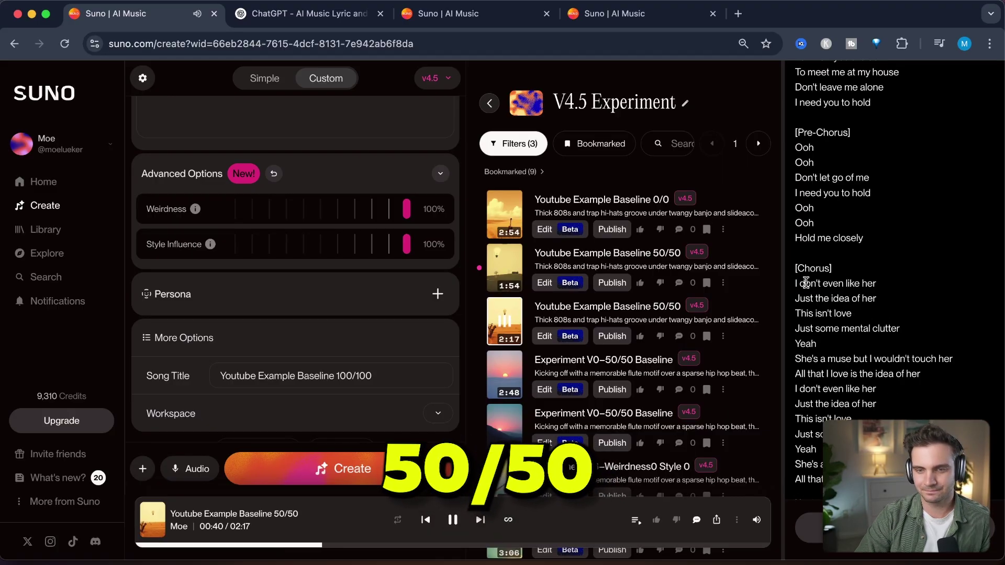
{"action": "left_click_drag", "start_coordinate": [806, 282], "coordinate": [925, 325]}
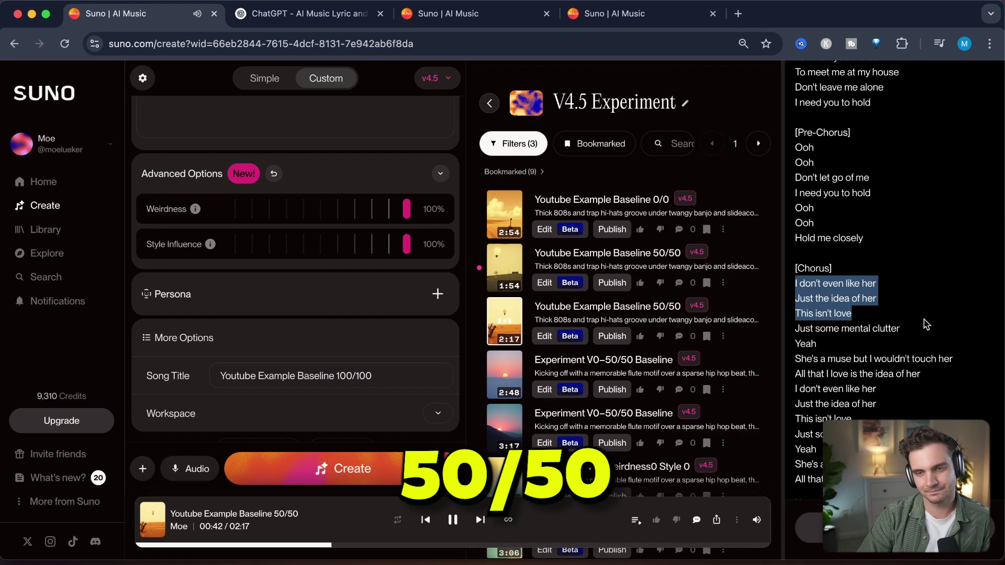
{"action": "left_click", "coordinate": [453, 520]}
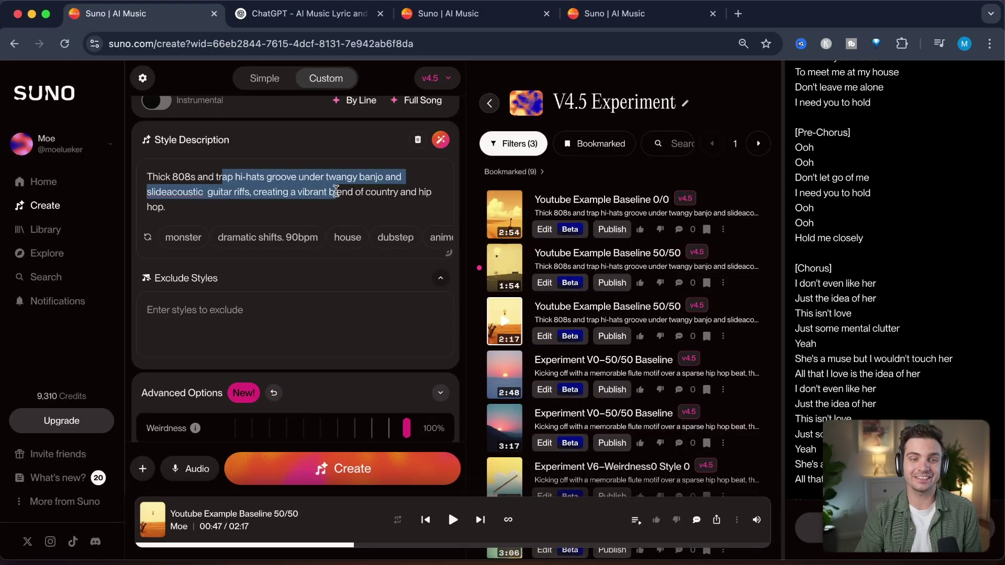
Select the country and hip hop ending of the style description.
{"action": "left_click", "coordinate": [336, 192]}
{"action": "left_click", "coordinate": [372, 203]}
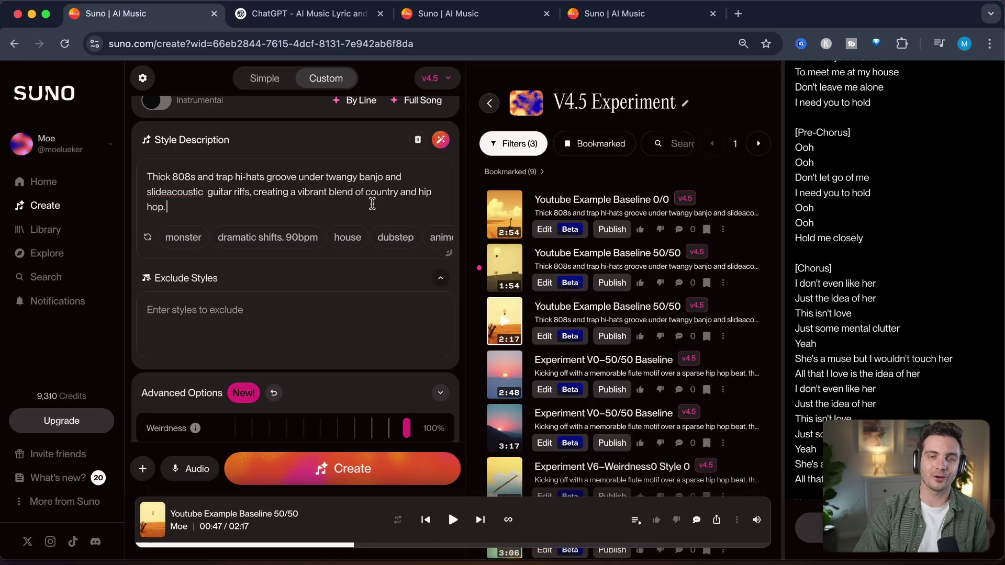
{"action": "left_click_drag", "start_coordinate": [371, 184], "coordinate": [422, 201]}
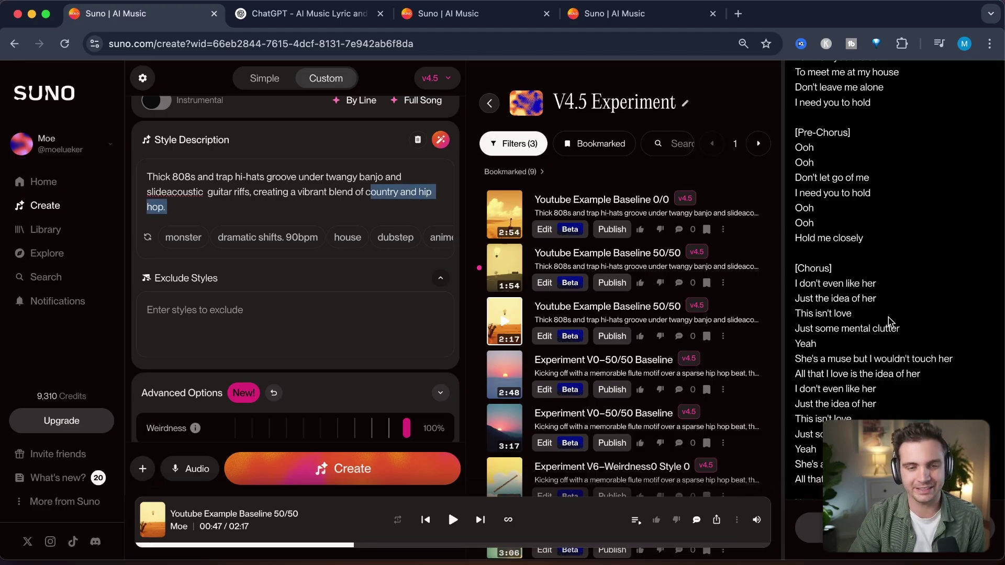
{"action": "scroll", "coordinate": [769, 368], "scroll_direction": "up", "scroll_amount": 2}
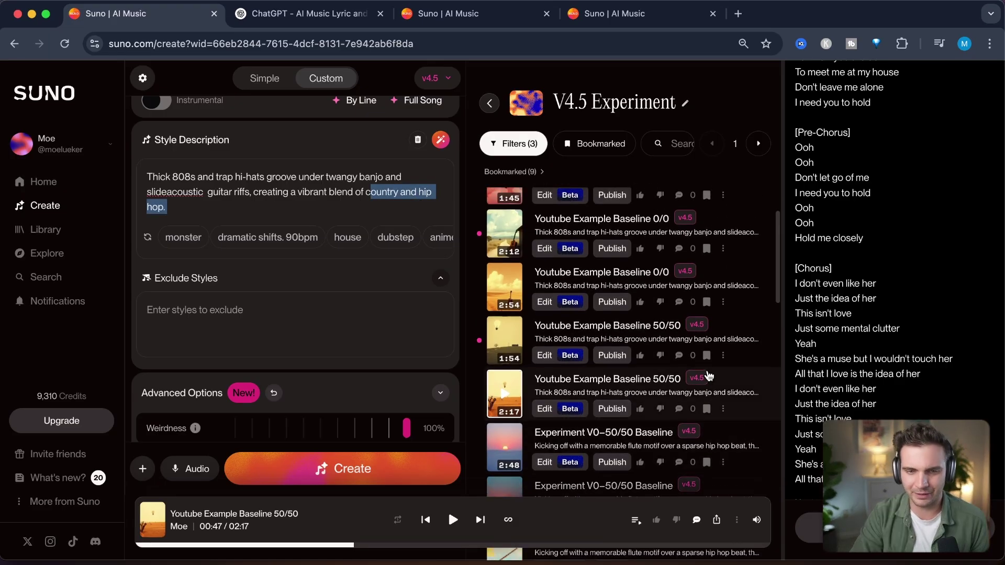
Play the 2:54 0/0 take, skipping ahead to about 0:23 and then 0:48.
{"action": "left_click", "coordinate": [505, 289]}
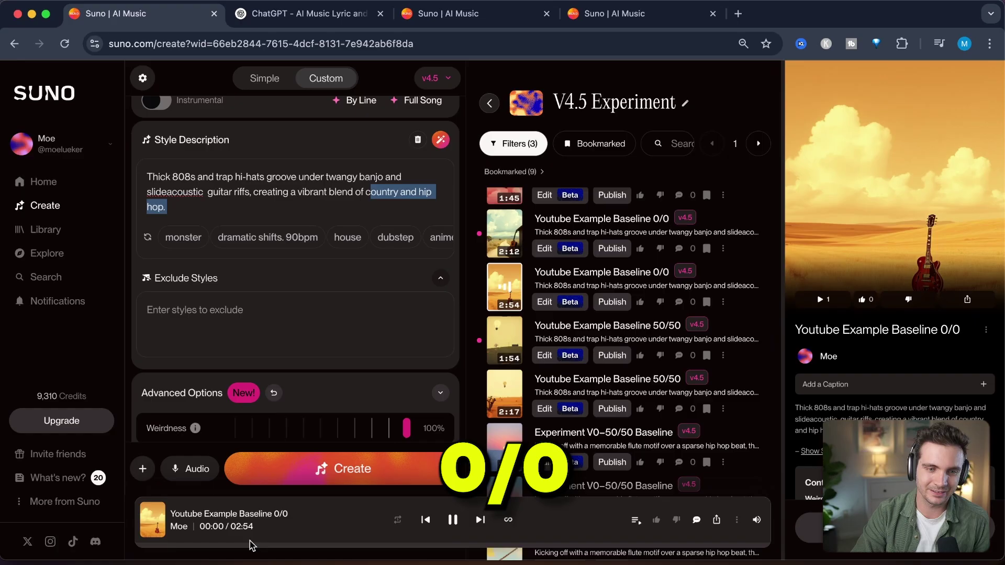
{"action": "left_click", "coordinate": [220, 546]}
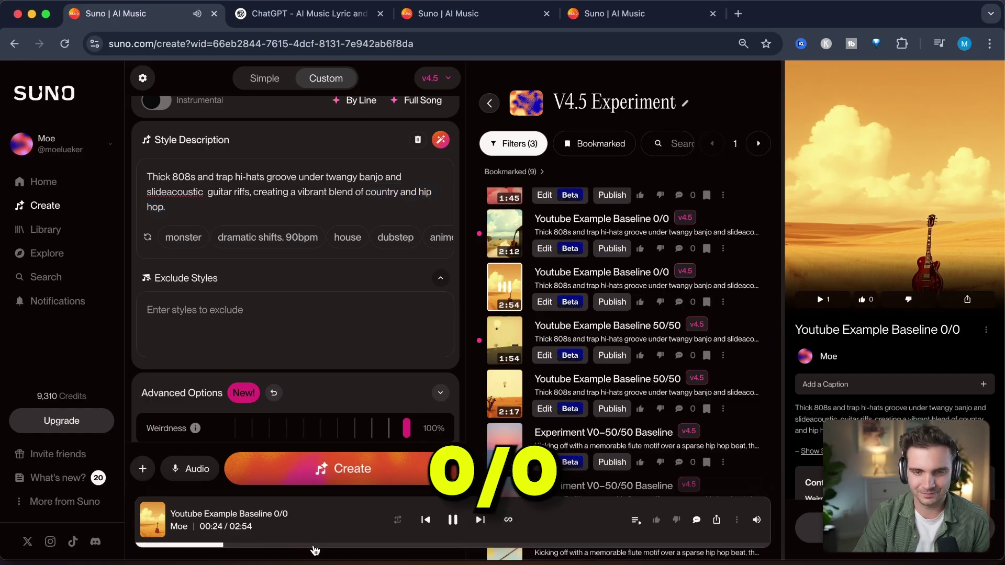
{"action": "left_click", "coordinate": [314, 545]}
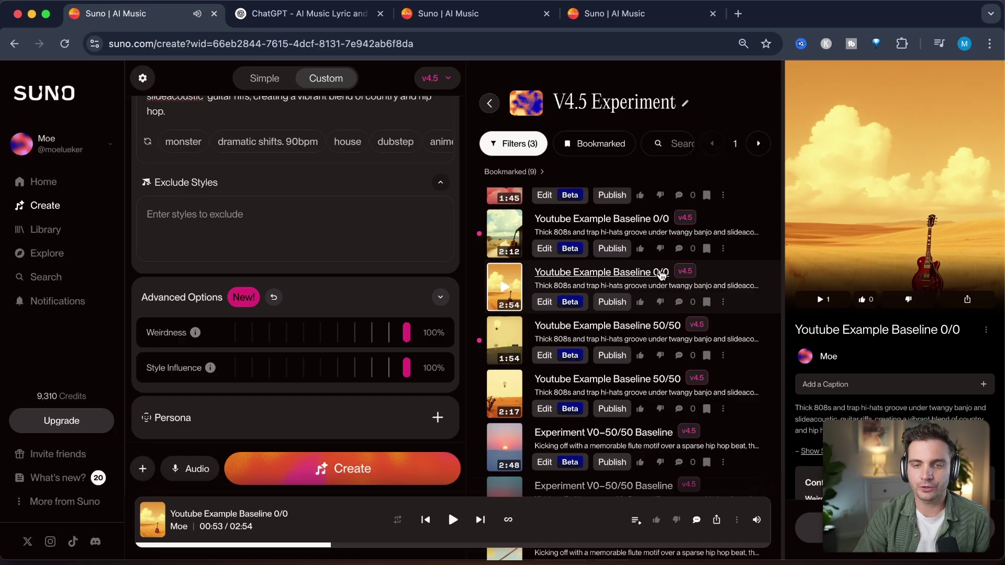
Drag Weirdness down to show its range and set Style Influence back to 100%.
{"action": "mouse_move", "coordinate": [168, 338]}
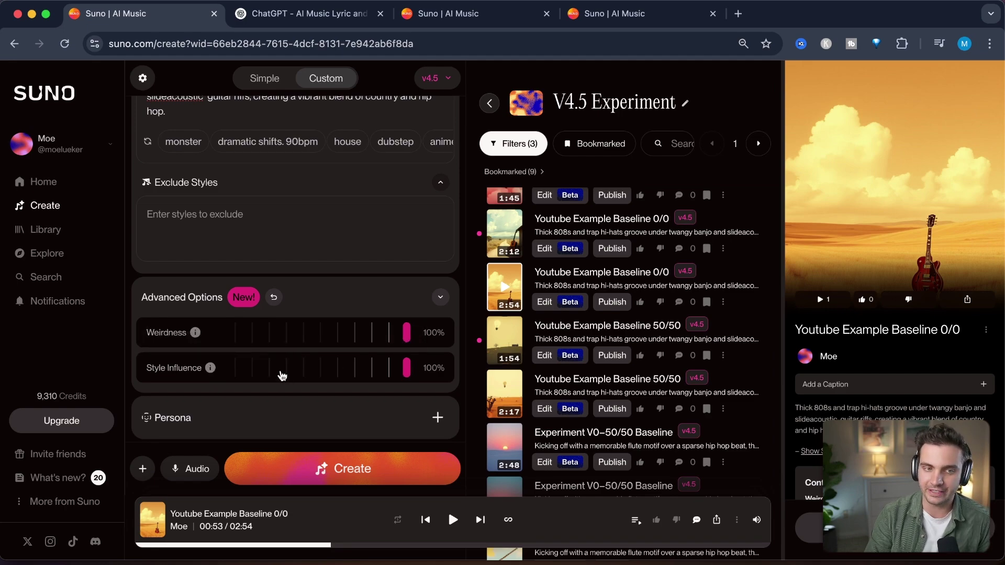
{"action": "scroll", "coordinate": [307, 306], "scroll_direction": "up", "scroll_amount": 4}
{"action": "scroll", "coordinate": [321, 256], "scroll_direction": "down", "scroll_amount": 2}
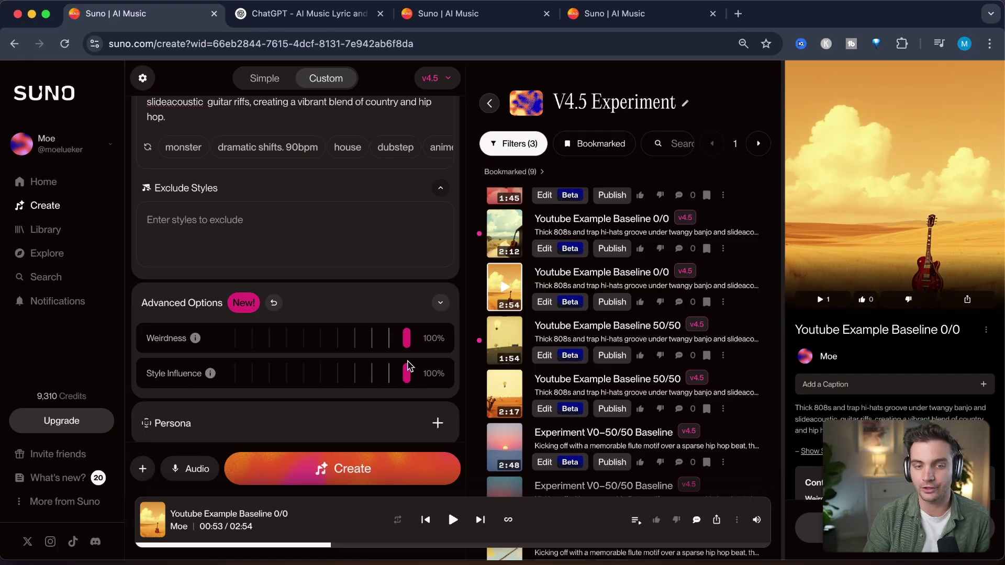
{"action": "left_click_drag", "start_coordinate": [408, 338], "coordinate": [238, 372]}
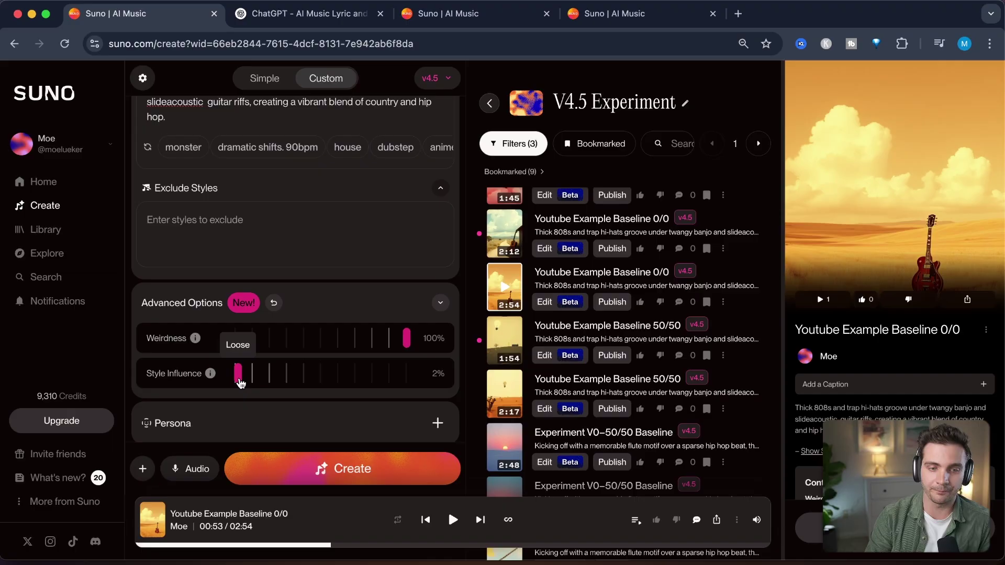
{"action": "left_click_drag", "start_coordinate": [240, 384], "coordinate": [470, 382]}
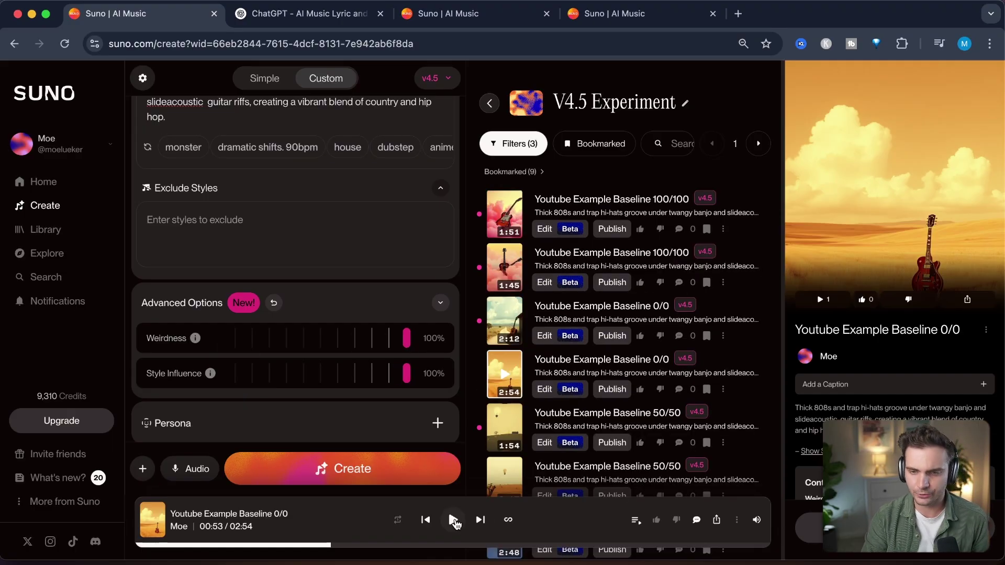
Resume the 0/0 take briefly, then pause it.
{"action": "left_click", "coordinate": [453, 520]}
{"action": "scroll", "coordinate": [894, 262], "scroll_direction": "down", "scroll_amount": 10}
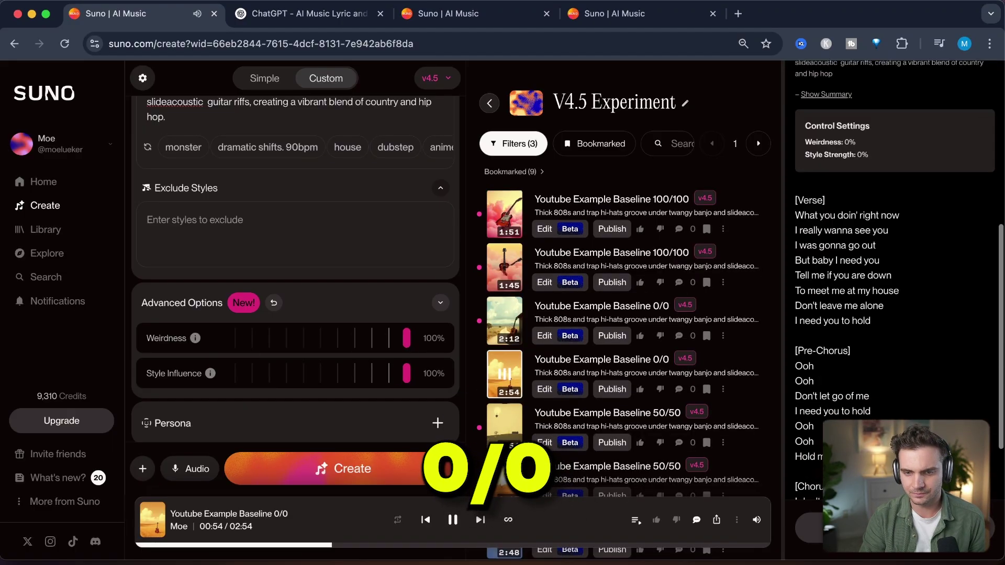
{"action": "scroll", "coordinate": [892, 390], "scroll_direction": "down", "scroll_amount": 2}
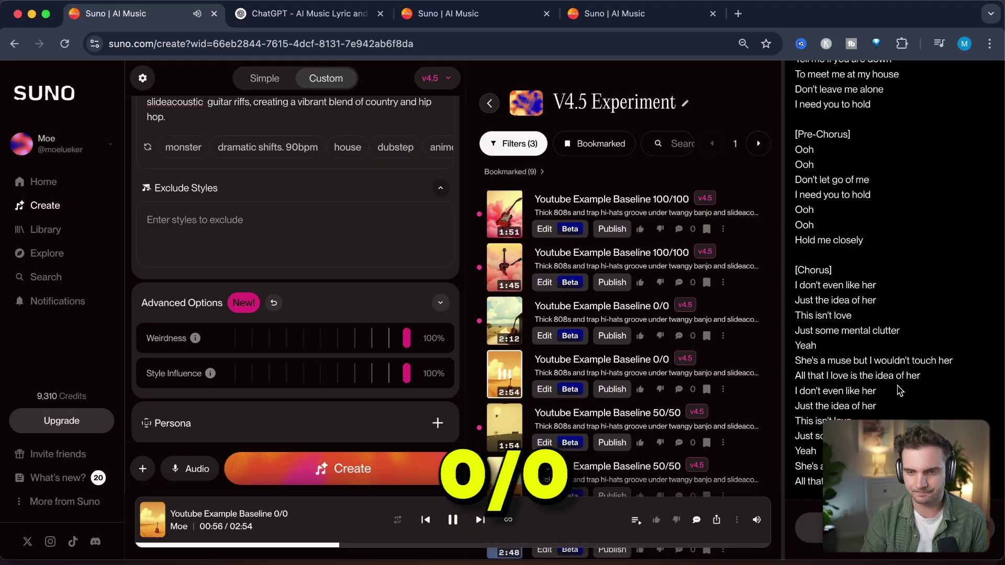
{"action": "left_click", "coordinate": [453, 519]}
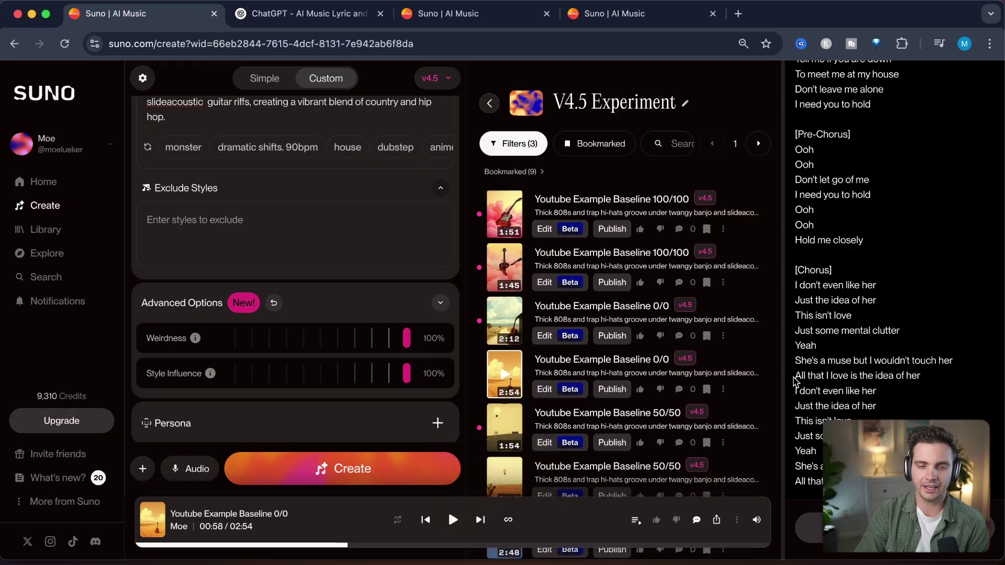
Play and pause the first 100/100 take, then glance over its style description.
{"action": "scroll", "coordinate": [829, 315], "scroll_direction": "up", "scroll_amount": 8}
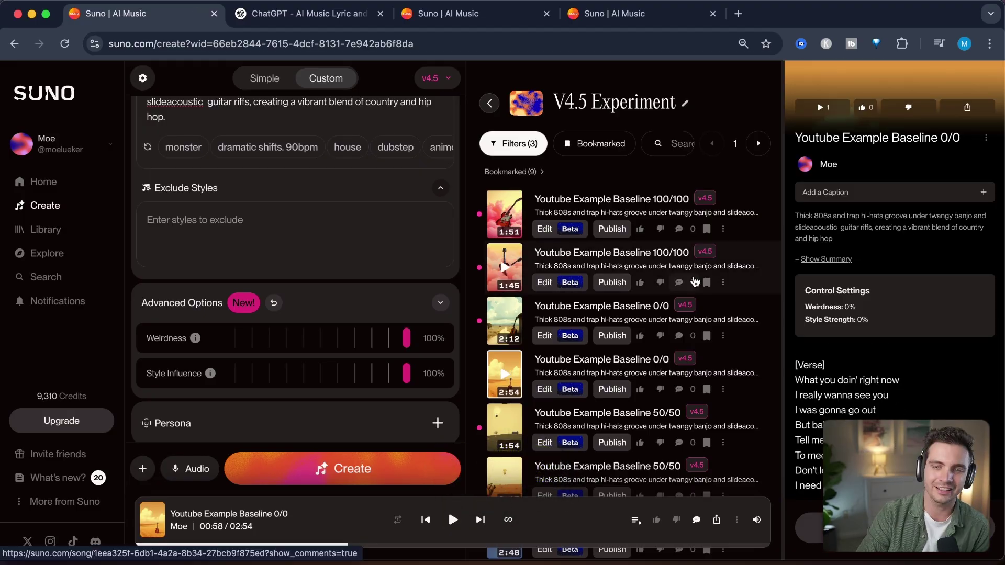
{"action": "left_click", "coordinate": [506, 216]}
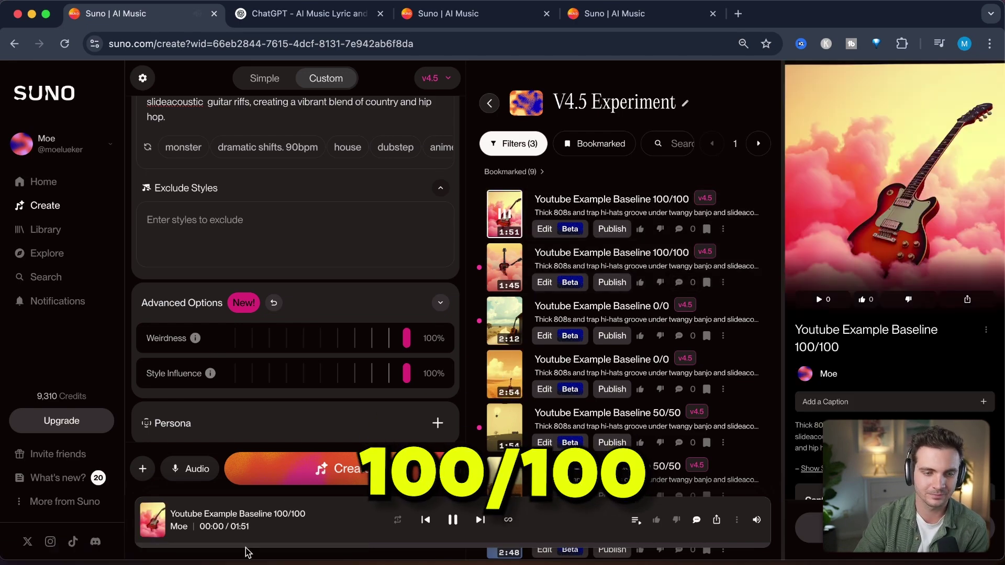
{"action": "left_click", "coordinate": [451, 521]}
{"action": "scroll", "coordinate": [293, 283], "scroll_direction": "up", "scroll_amount": 4}
{"action": "left_click_drag", "start_coordinate": [311, 277], "coordinate": [262, 306]}
{"action": "left_click", "coordinate": [261, 306]}
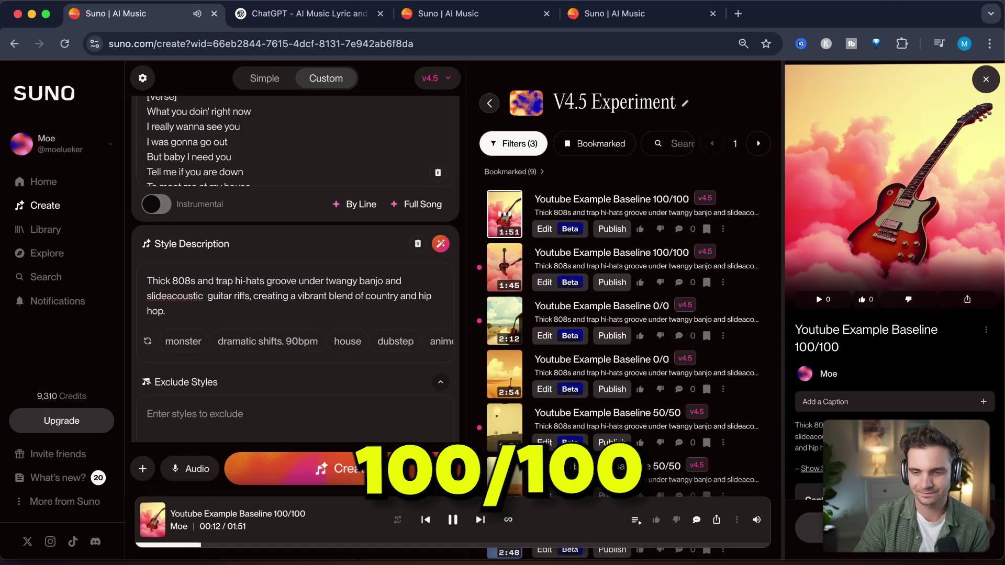
Skip the 100/100 take ahead to about 0:33 and 0:54, then pause it.
{"action": "scroll", "coordinate": [894, 220], "scroll_direction": "down", "scroll_amount": 5}
{"action": "scroll", "coordinate": [894, 220], "scroll_direction": "down", "scroll_amount": 1}
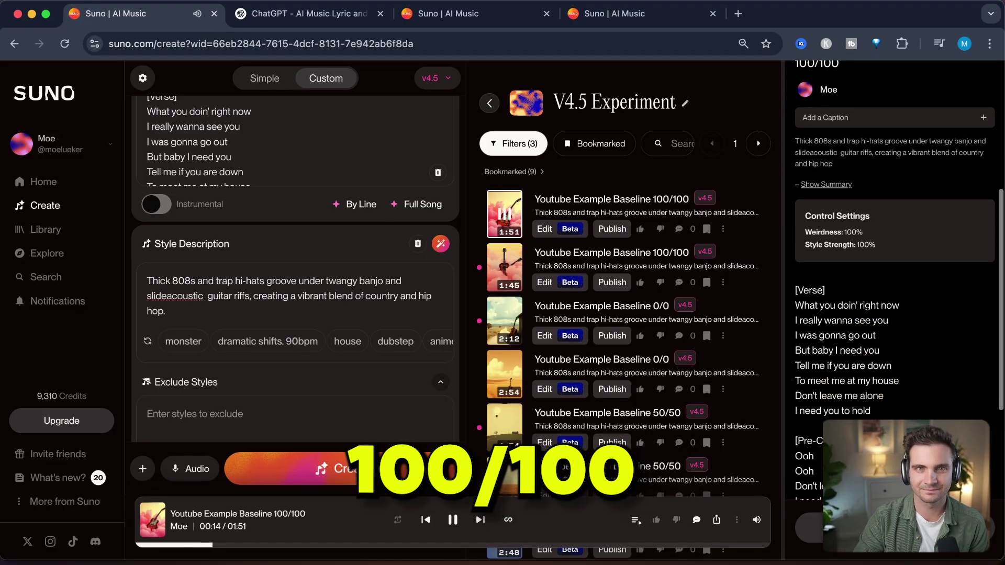
{"action": "left_click", "coordinate": [322, 545]}
{"action": "left_click", "coordinate": [443, 545]}
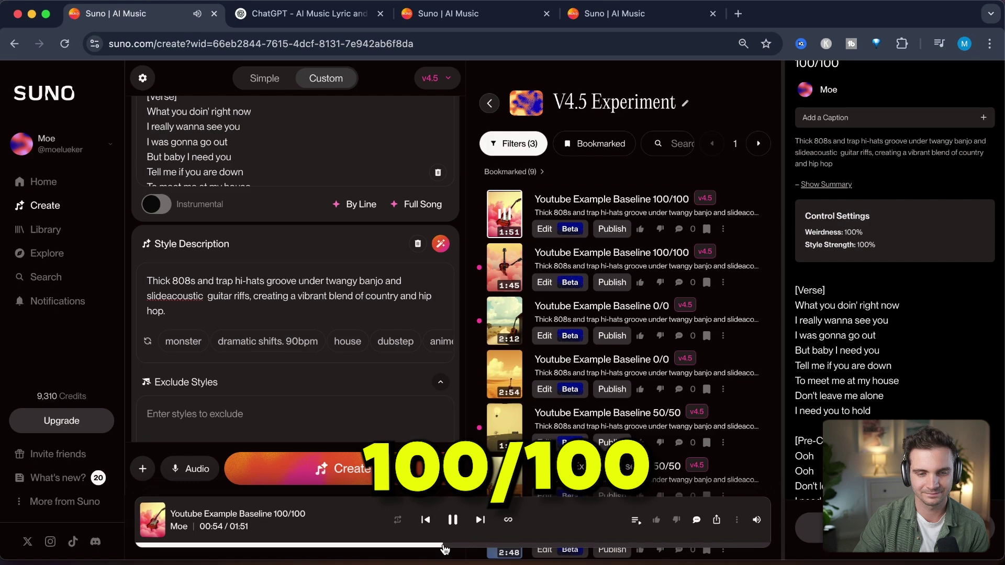
{"action": "scroll", "coordinate": [895, 282], "scroll_direction": "down", "scroll_amount": 5}
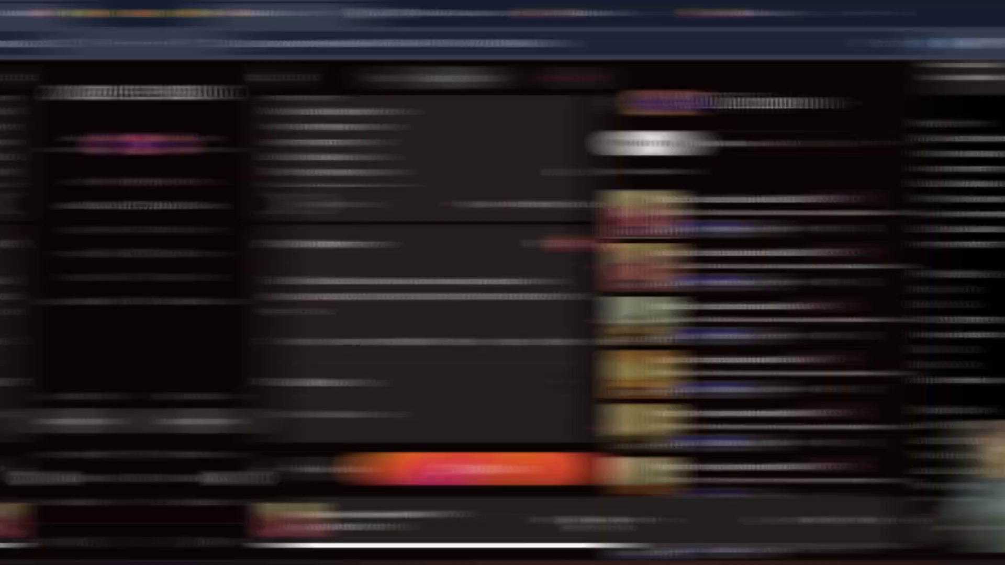
{"action": "left_click", "coordinate": [453, 520]}
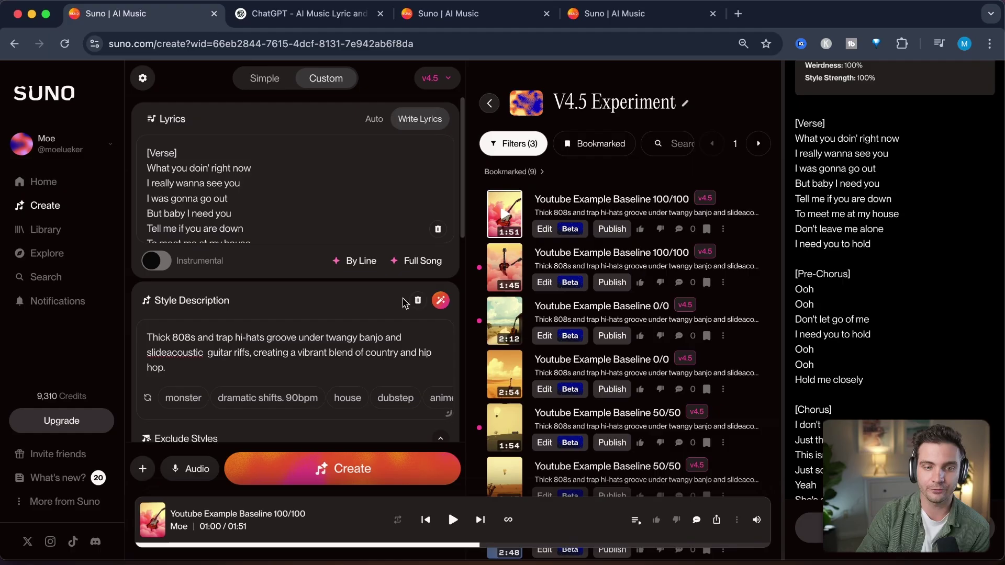
Select the whole style description and look over the page.
{"action": "scroll", "coordinate": [403, 298], "scroll_direction": "up", "scroll_amount": 2}
{"action": "triple_click", "coordinate": [267, 340]}
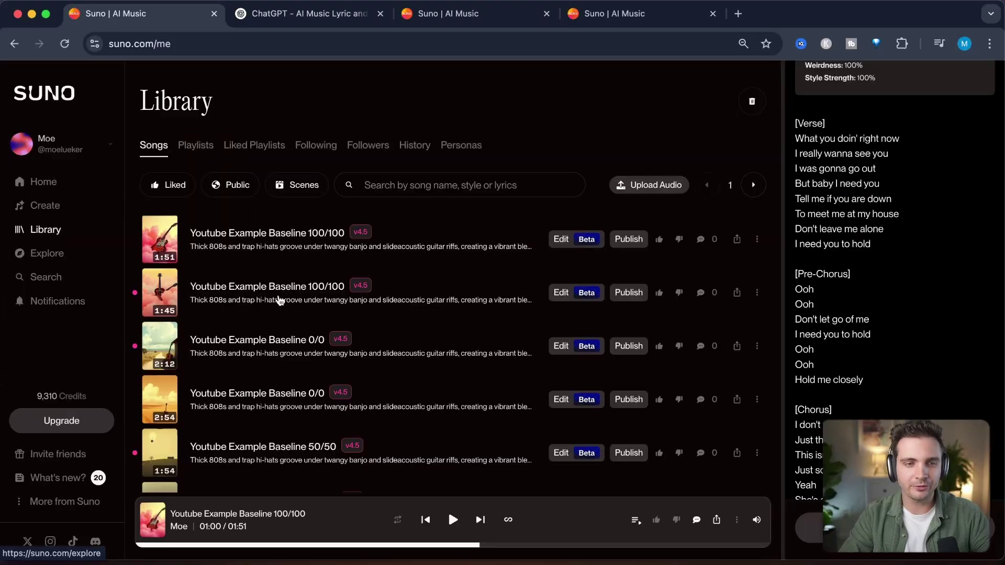
{"action": "scroll", "coordinate": [341, 413], "scroll_direction": "down", "scroll_amount": 10}
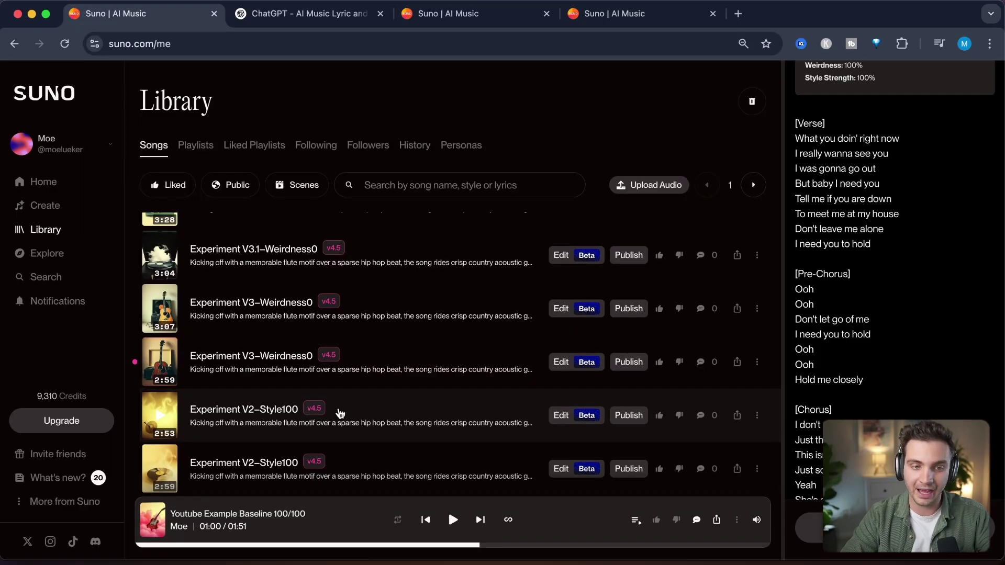
{"action": "scroll", "coordinate": [341, 413], "scroll_direction": "up", "scroll_amount": 5}
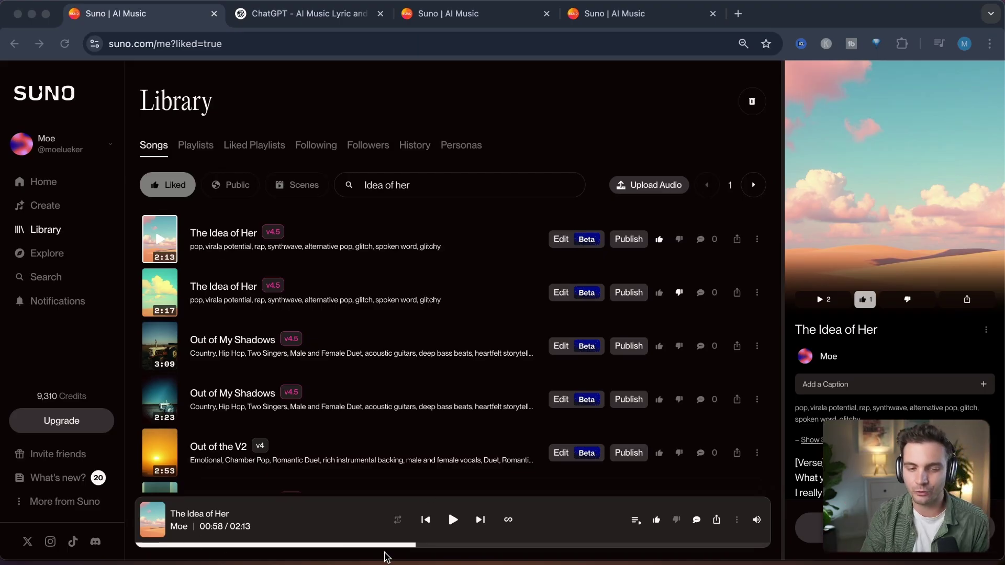
Preview The Idea of Her, jumping back to about 0:21 and pausing at 0:25.
{"action": "left_click", "coordinate": [403, 545]}
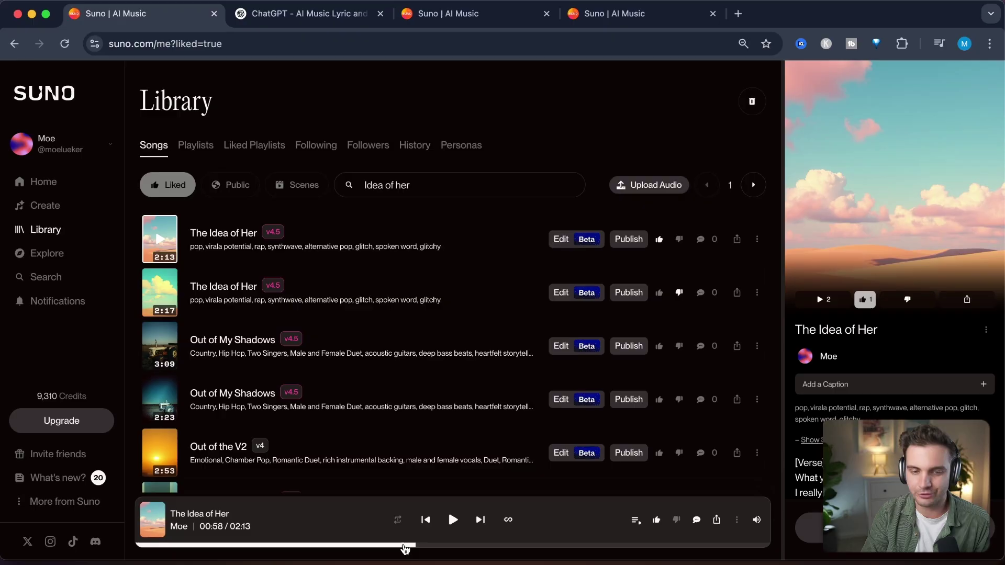
{"action": "left_click", "coordinate": [452, 519]}
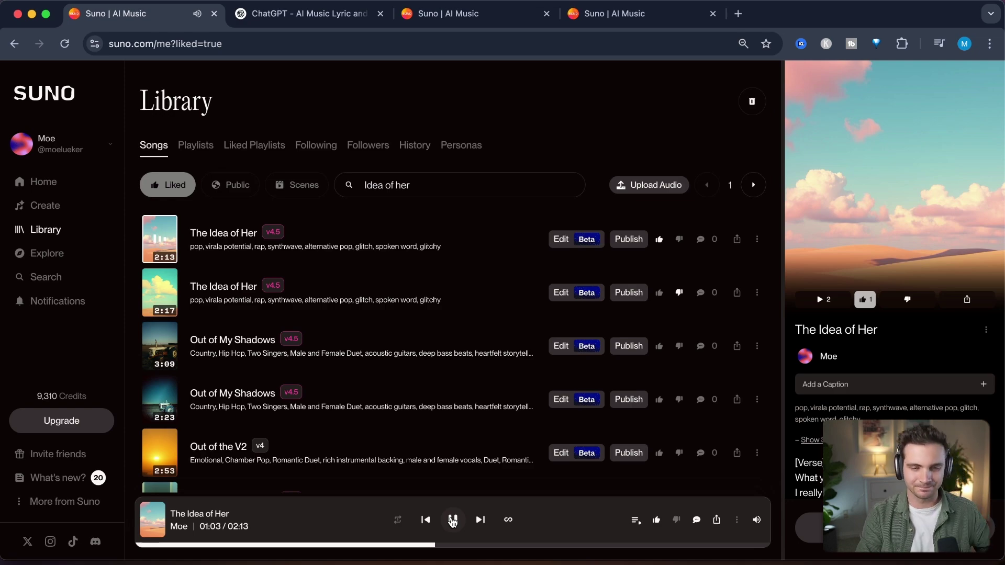
{"action": "left_click", "coordinate": [452, 519]}
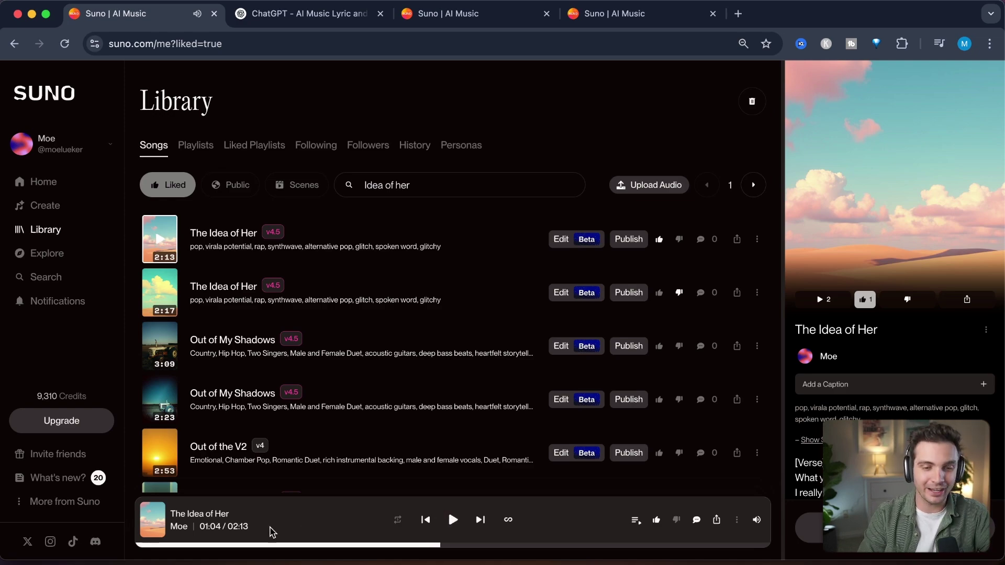
{"action": "left_click", "coordinate": [239, 545]}
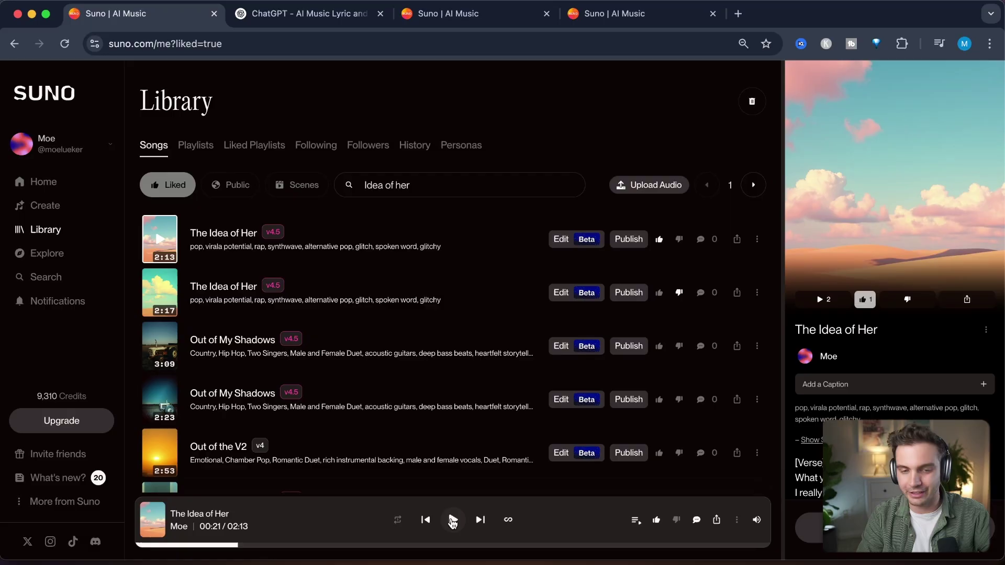
{"action": "left_click", "coordinate": [453, 520]}
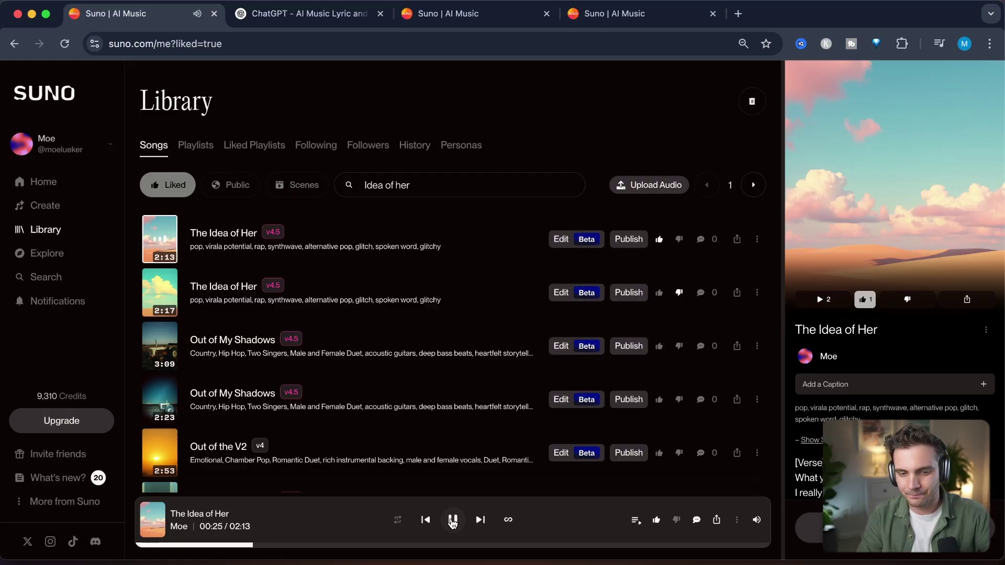
{"action": "left_click", "coordinate": [452, 520]}
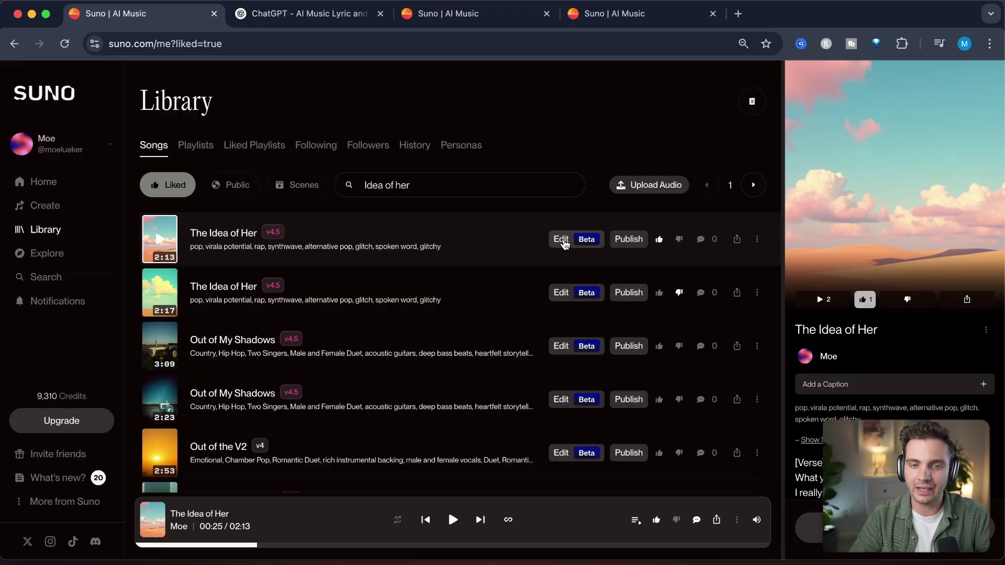
Open The Idea of Her in the Song Editor, preview a chorus region, and select the verse.
{"action": "left_click", "coordinate": [562, 240]}
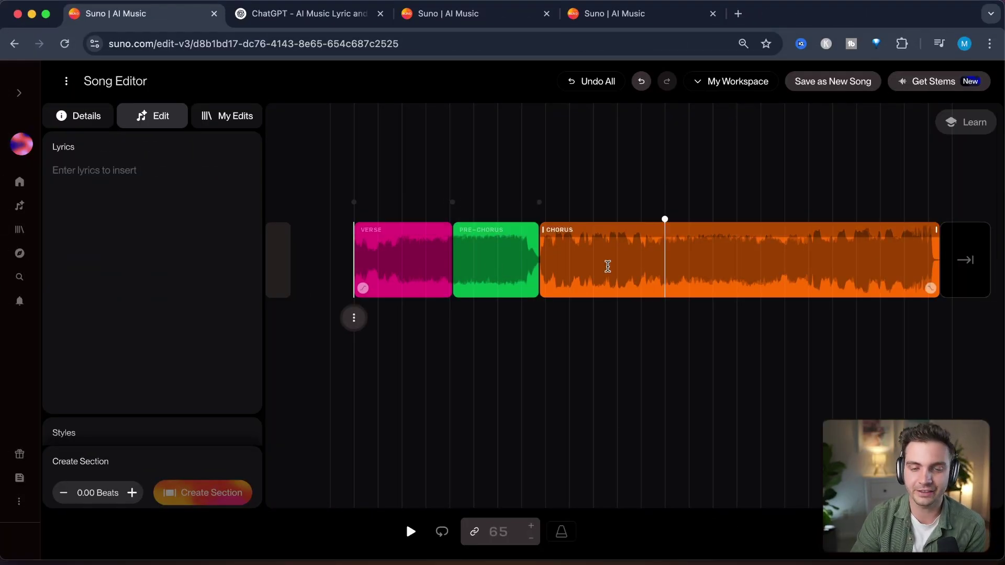
{"action": "left_click", "coordinate": [617, 266]}
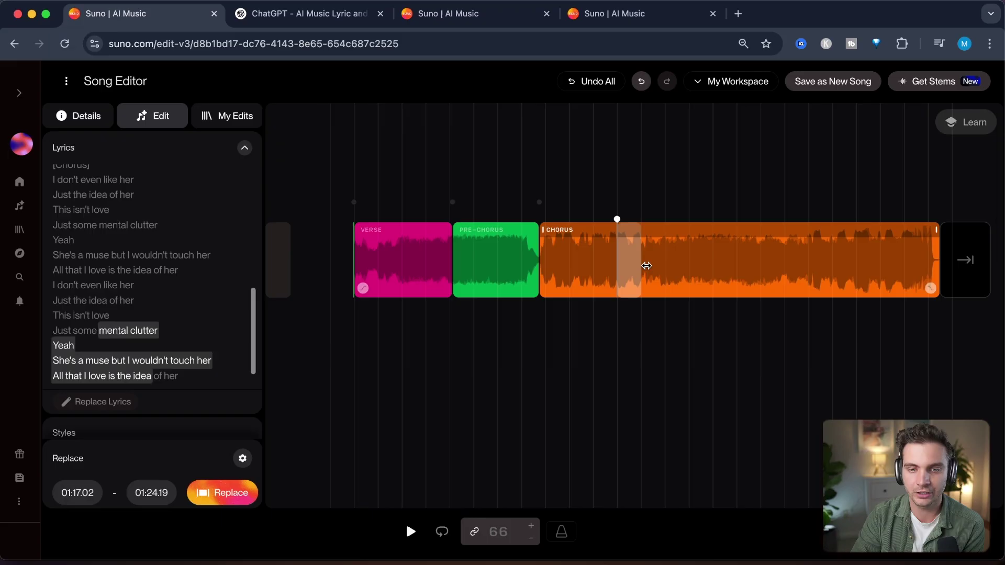
{"action": "left_click", "coordinate": [412, 531]}
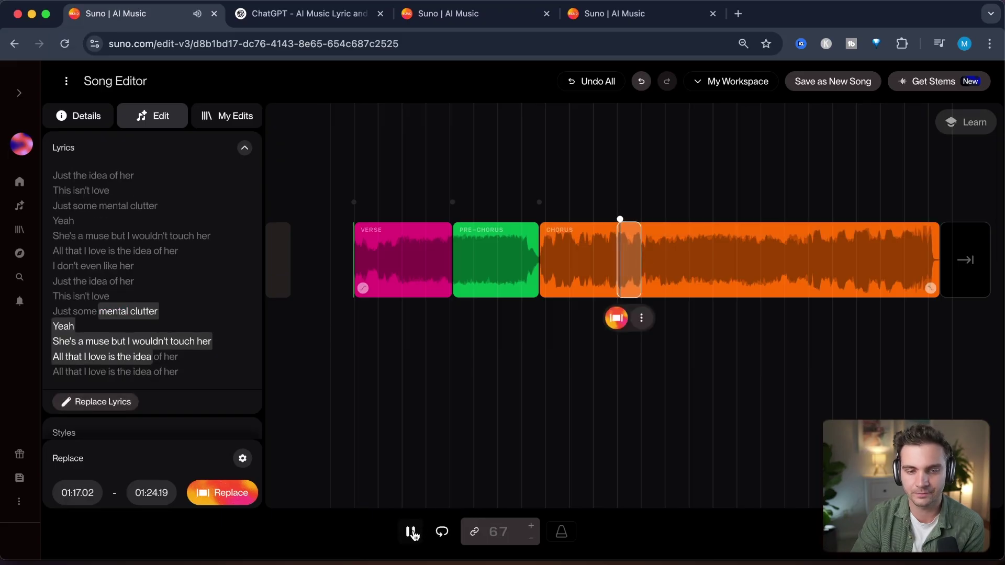
{"action": "left_click", "coordinate": [397, 230]}
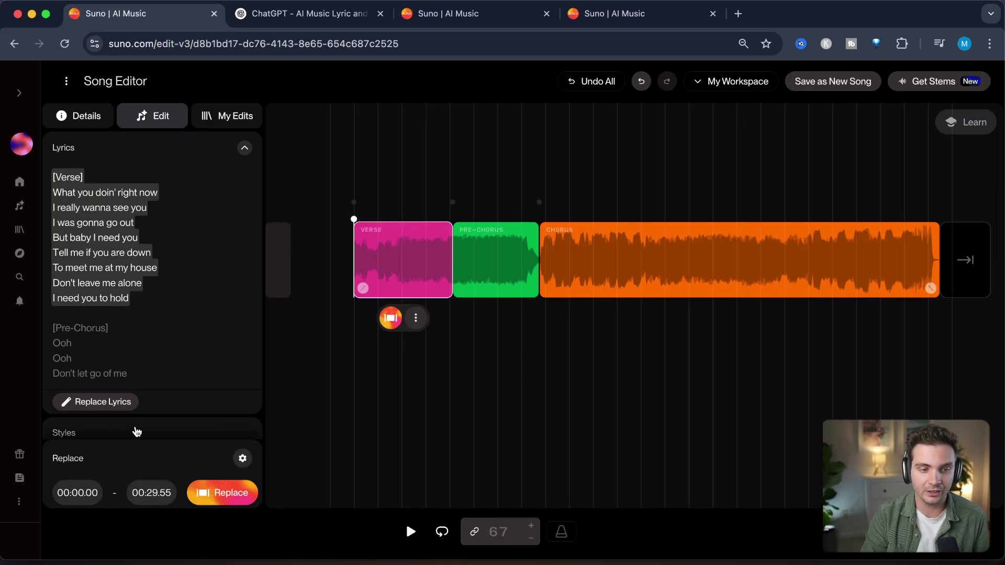
{"action": "double_click", "coordinate": [137, 431]}
{"action": "scroll", "coordinate": [134, 369], "scroll_direction": "down", "scroll_amount": 5}
{"action": "scroll", "coordinate": [147, 335], "scroll_direction": "up", "scroll_amount": 5}
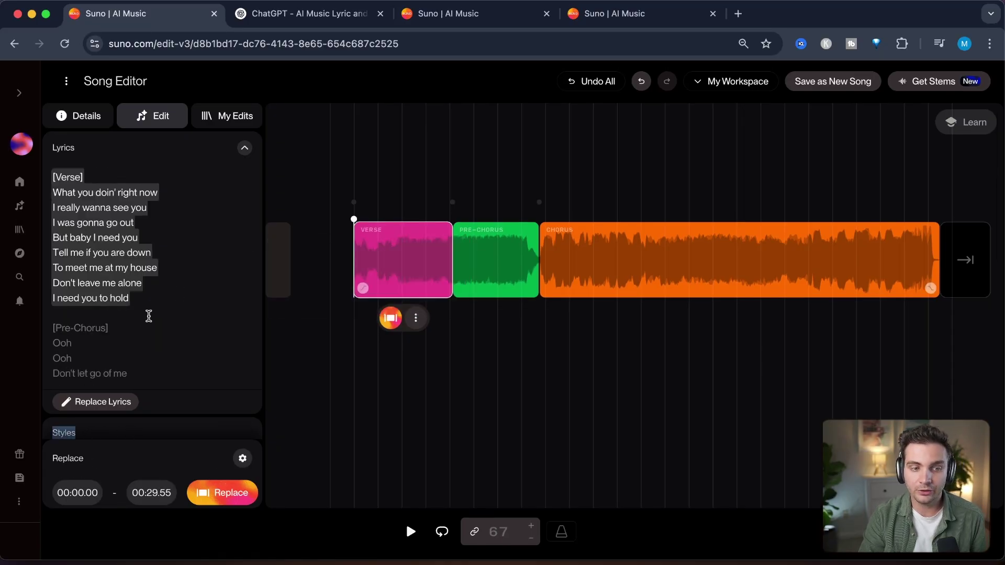
{"action": "scroll", "coordinate": [129, 328], "scroll_direction": "down", "scroll_amount": 3}
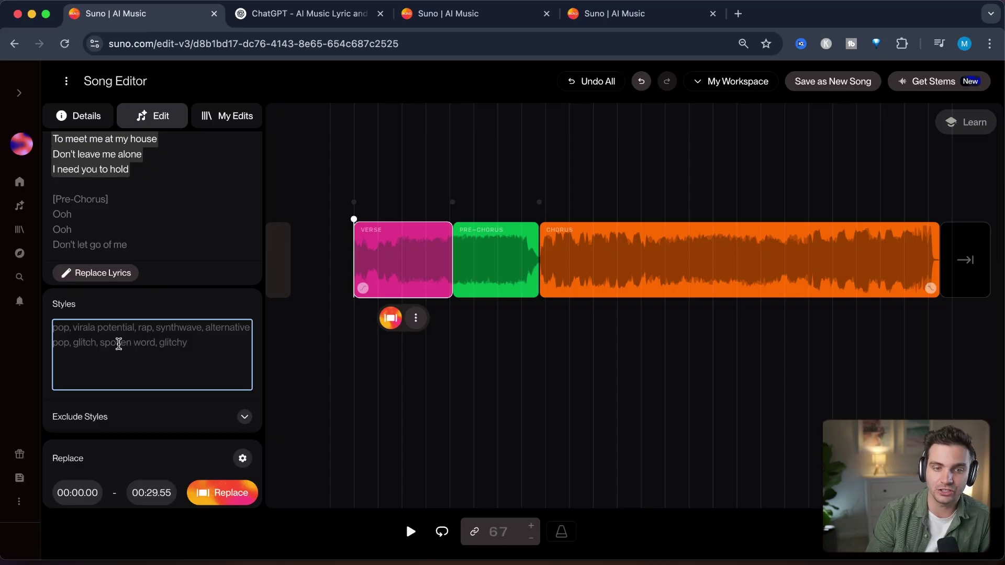
Play and stop the verse, then select the entire song (-01:-01.11 to 02:13.51).
{"action": "left_click", "coordinate": [403, 233]}
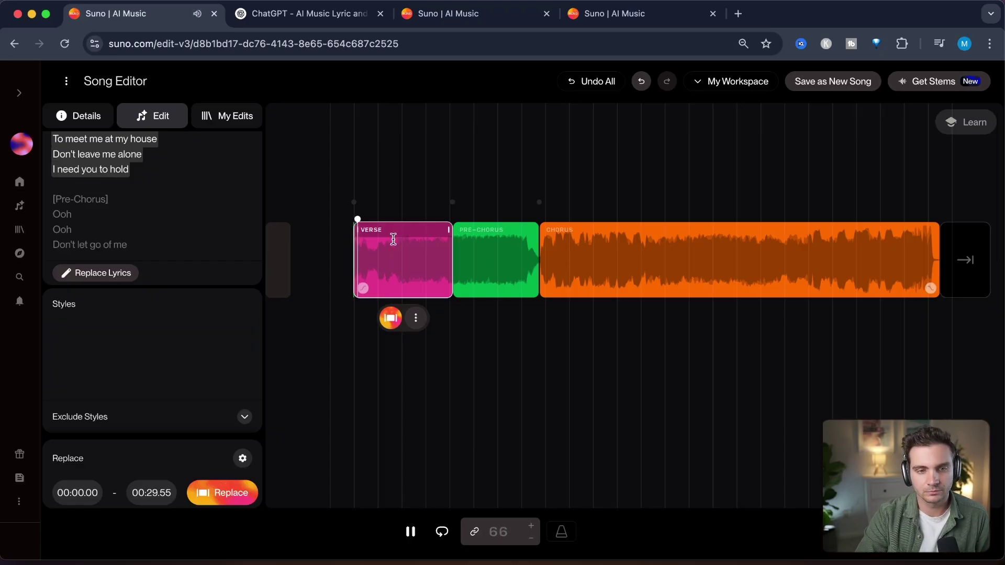
{"action": "mouse_move", "coordinate": [208, 225]}
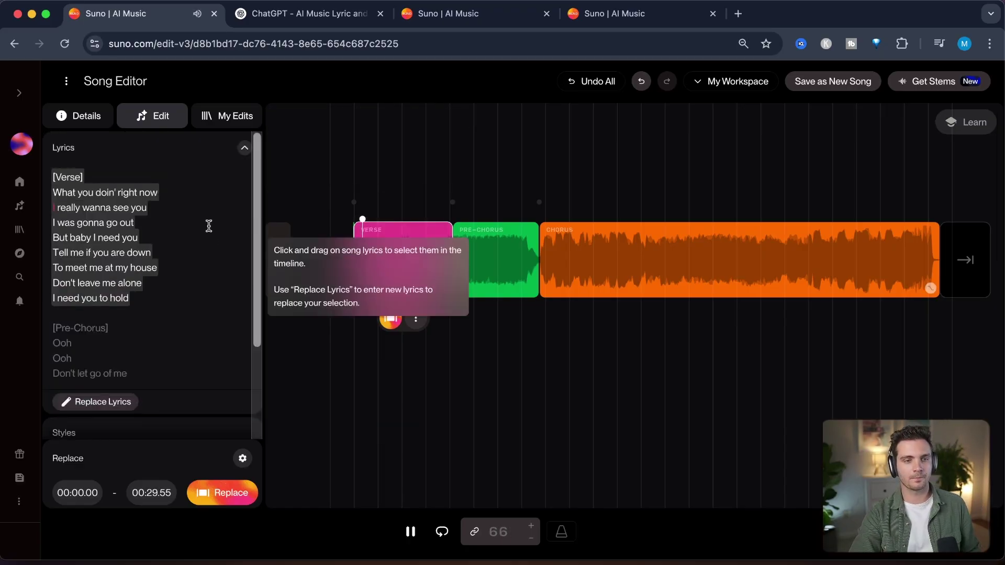
{"action": "left_click", "coordinate": [411, 534]}
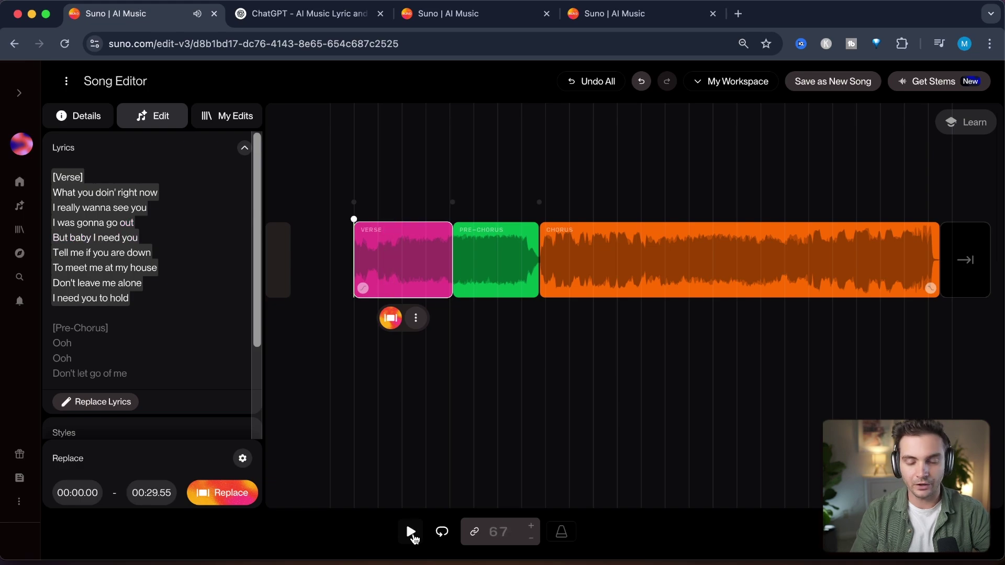
{"action": "left_click", "coordinate": [112, 321]}
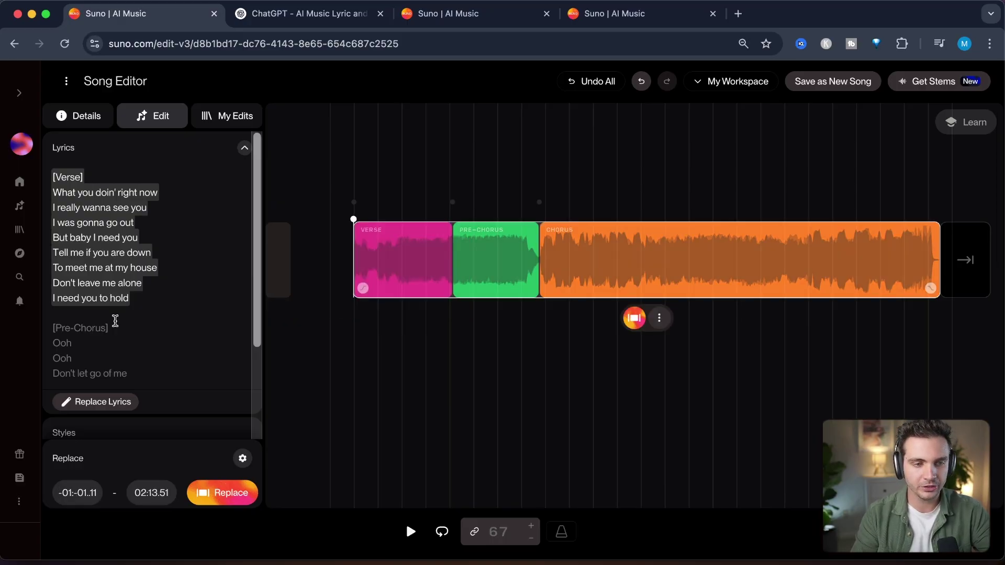
Ask the ChatGPT lyric generator for an acoustic intro, with the song's lyrics pasted below.
{"action": "left_click", "coordinate": [278, 13]}
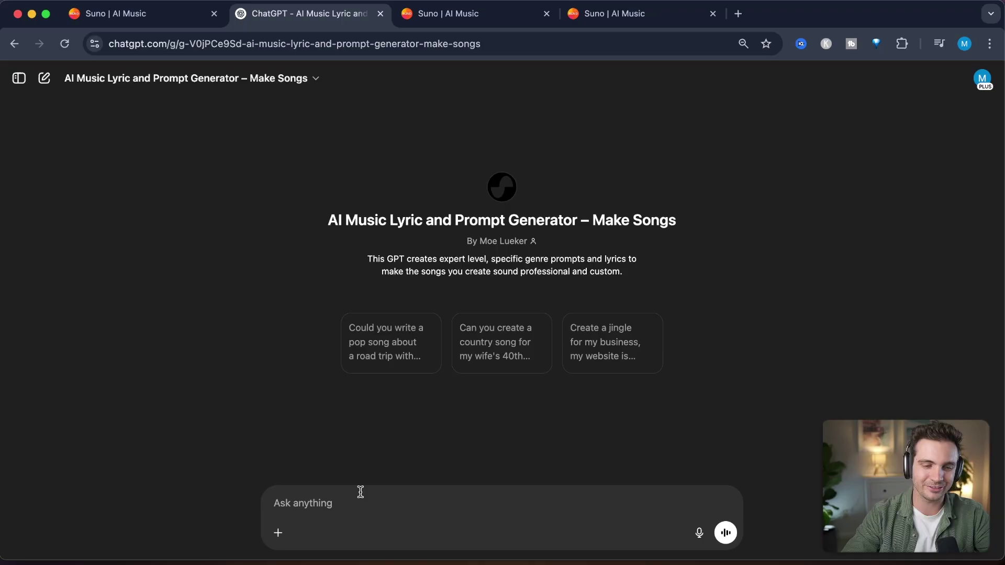
{"action": "left_click", "coordinate": [337, 509]}
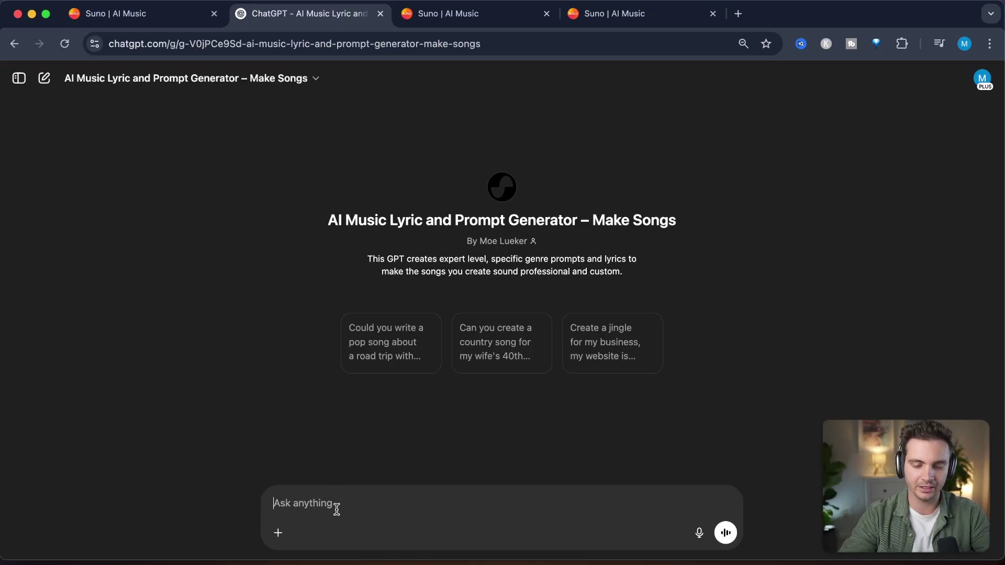
{"action": "type", "text": "Give me"}
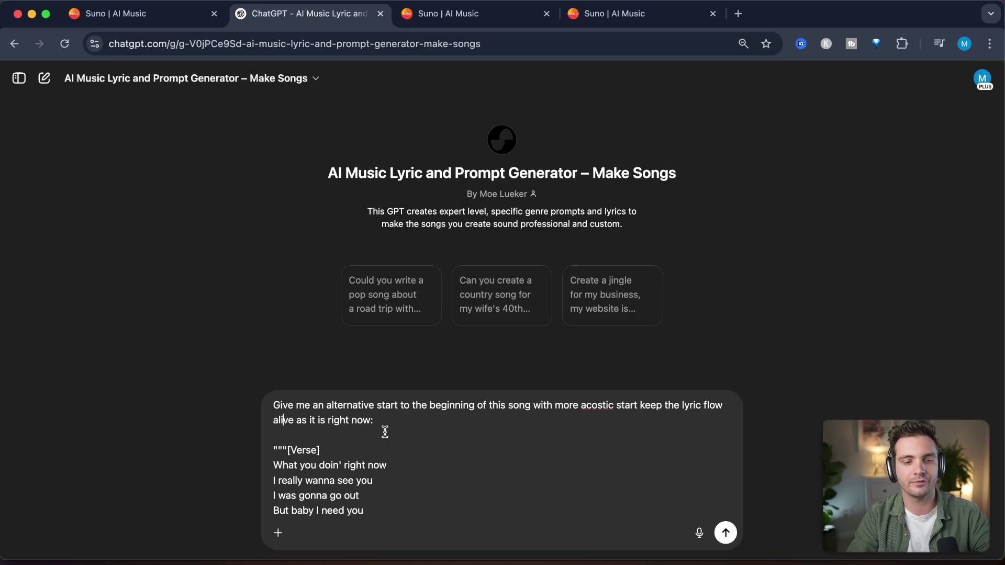
{"action": "left_click_drag", "start_coordinate": [294, 450], "coordinate": [392, 507]}
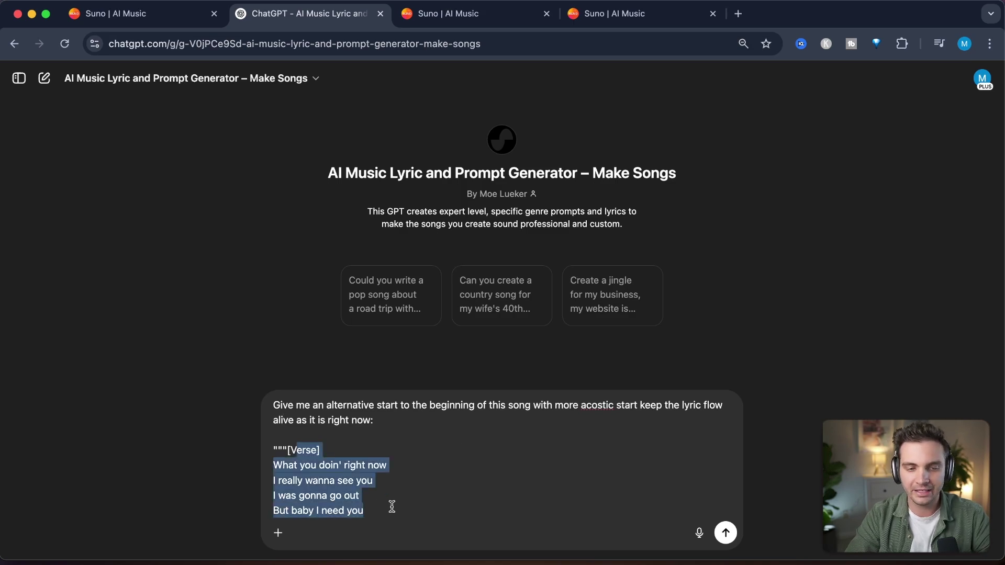
{"action": "left_click", "coordinate": [405, 433]}
{"action": "key", "text": "Return"}
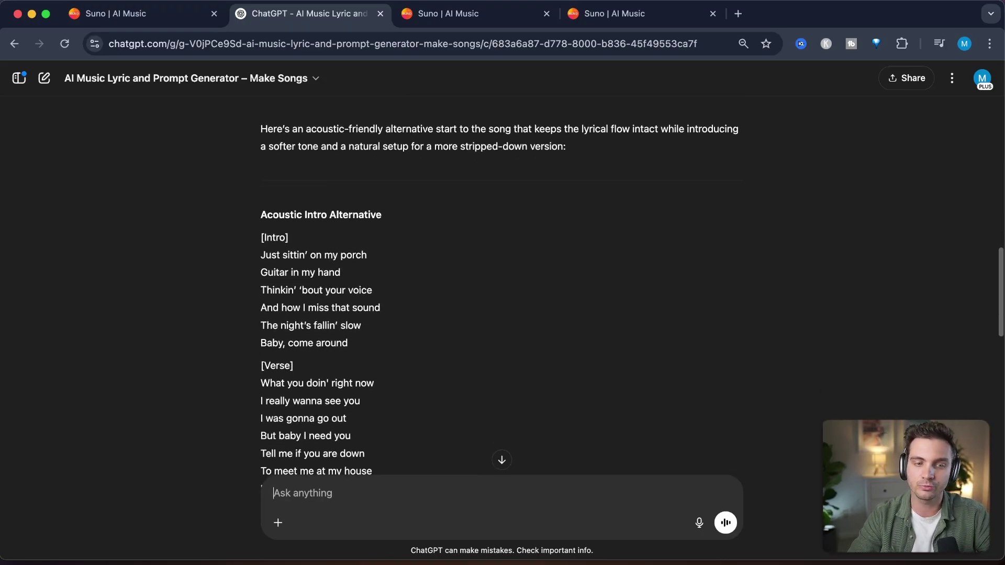
Select the generated Suno style prompt in the reply.
{"action": "scroll", "coordinate": [406, 362], "scroll_direction": "down", "scroll_amount": 12}
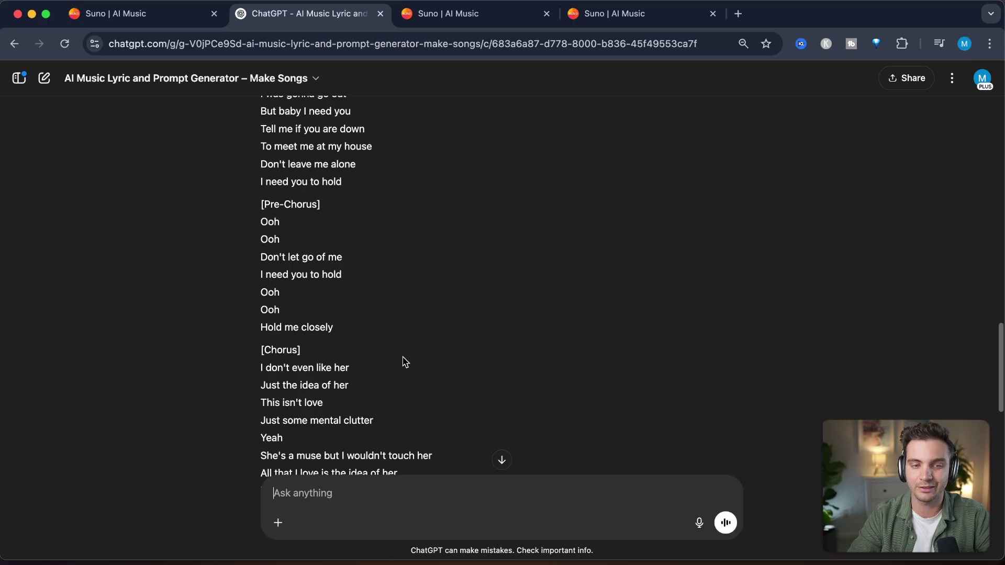
{"action": "scroll", "coordinate": [422, 232], "scroll_direction": "up", "scroll_amount": 2}
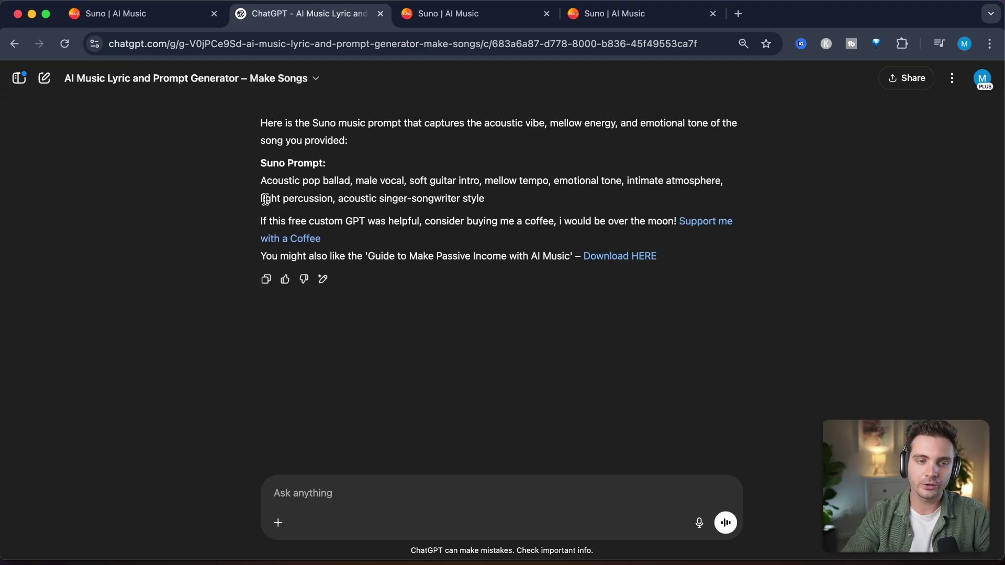
{"action": "left_click_drag", "start_coordinate": [263, 179], "coordinate": [545, 203]}
{"action": "key", "text": "super+c"}
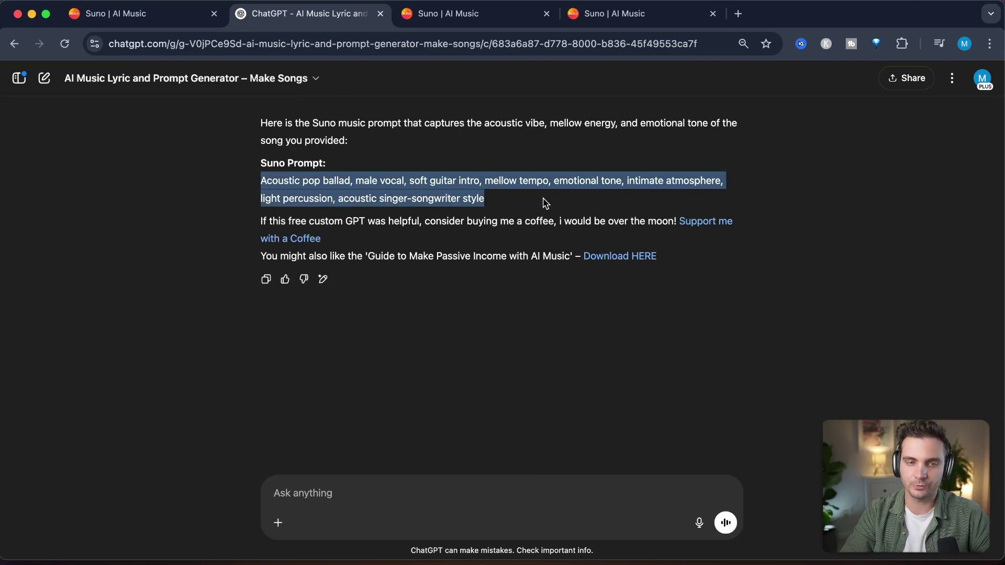
Set Styles to 'Acoustic pop ballad Intro, male vocal, soft guitar intro' from the pasted prompt.
{"action": "left_click", "coordinate": [140, 13]}
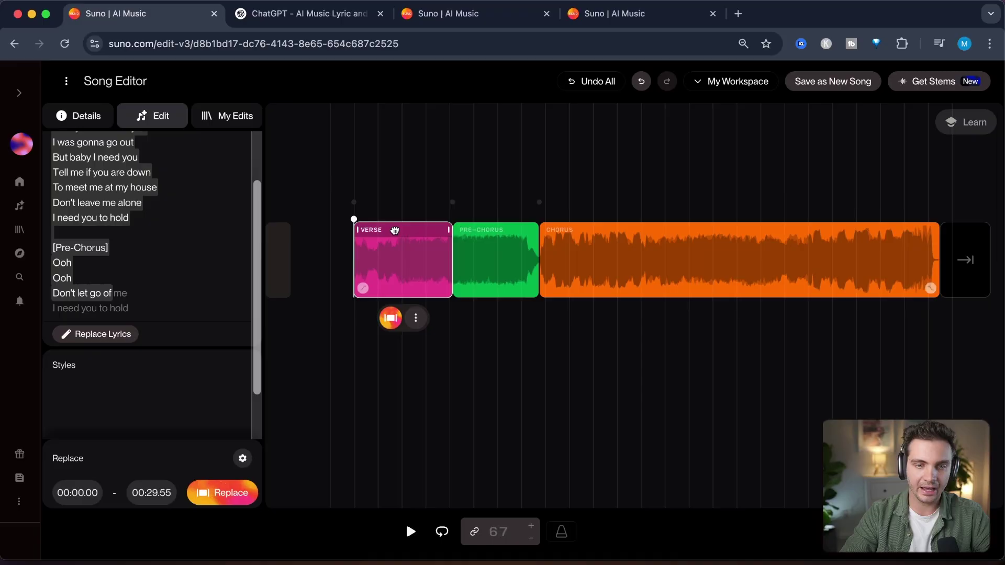
{"action": "left_click", "coordinate": [88, 406]}
{"action": "key", "text": "super+v"}
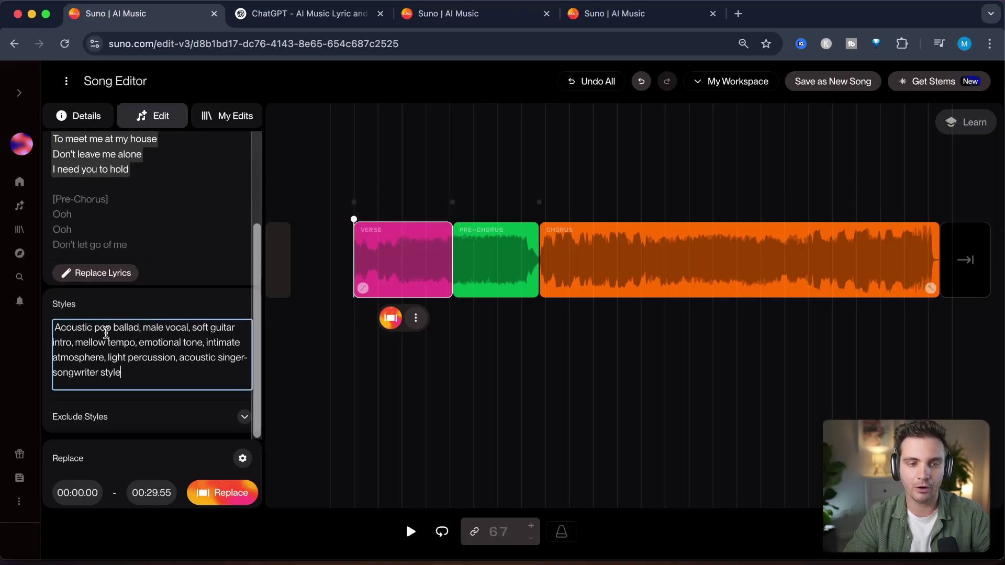
{"action": "left_click", "coordinate": [138, 329]}
{"action": "type", "text": "Intro"}
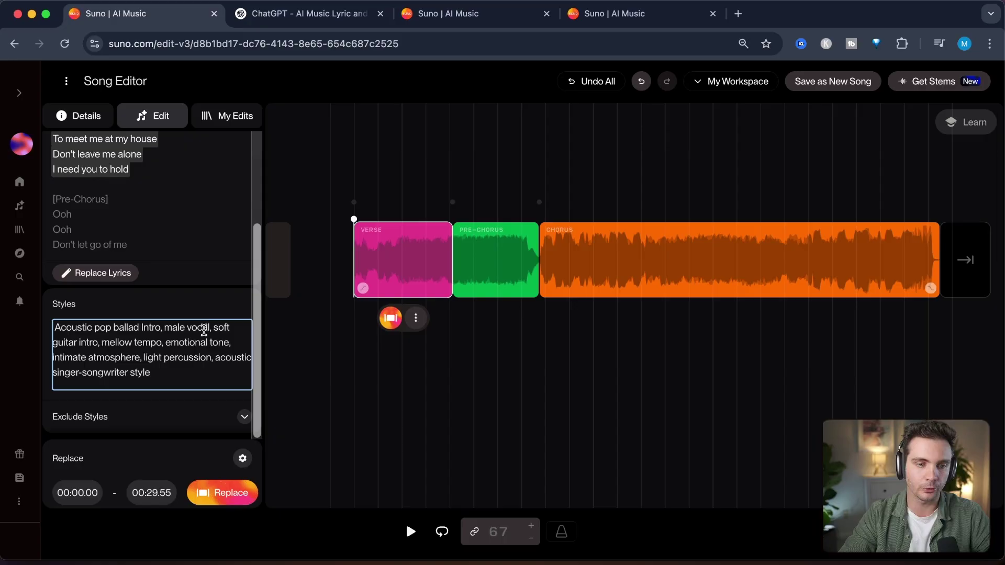
{"action": "left_click_drag", "start_coordinate": [102, 344], "coordinate": [224, 399]}
{"action": "key", "text": "BackSpace"}
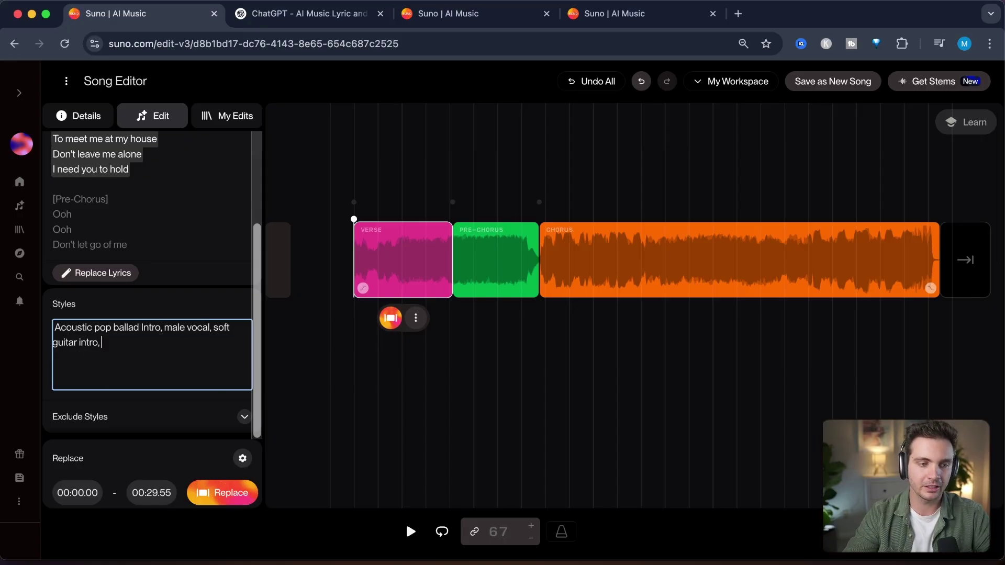
{"action": "key", "text": "super+a"}
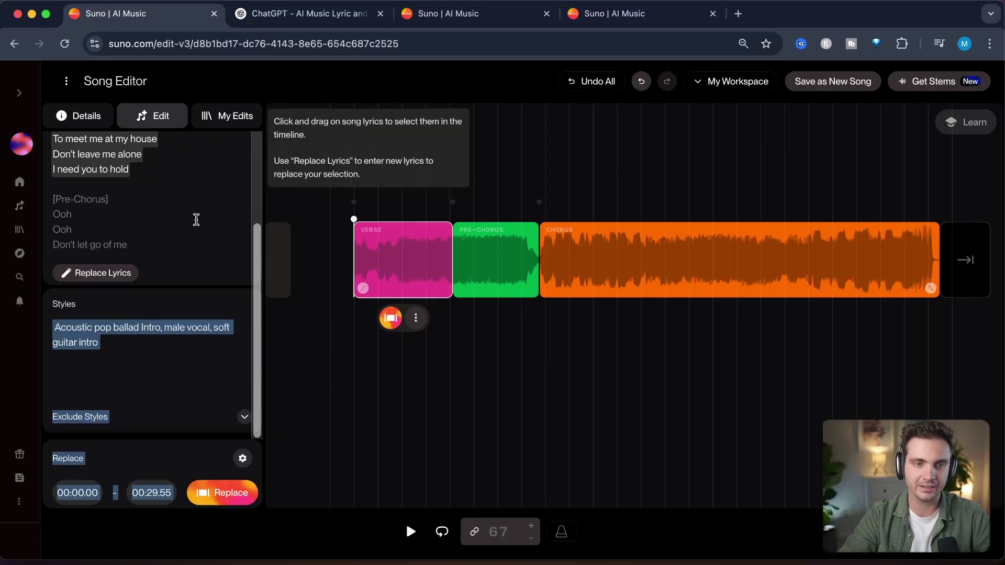
Bring over the intro lyrics from ChatGPT and regenerate the verse with them.
{"action": "left_click", "coordinate": [308, 13]}
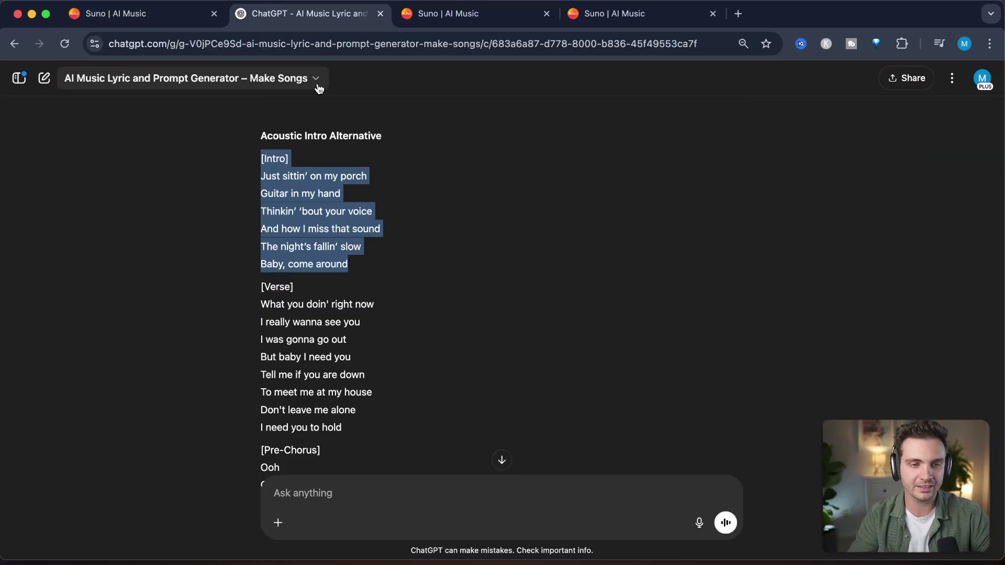
{"action": "left_click", "coordinate": [129, 16]}
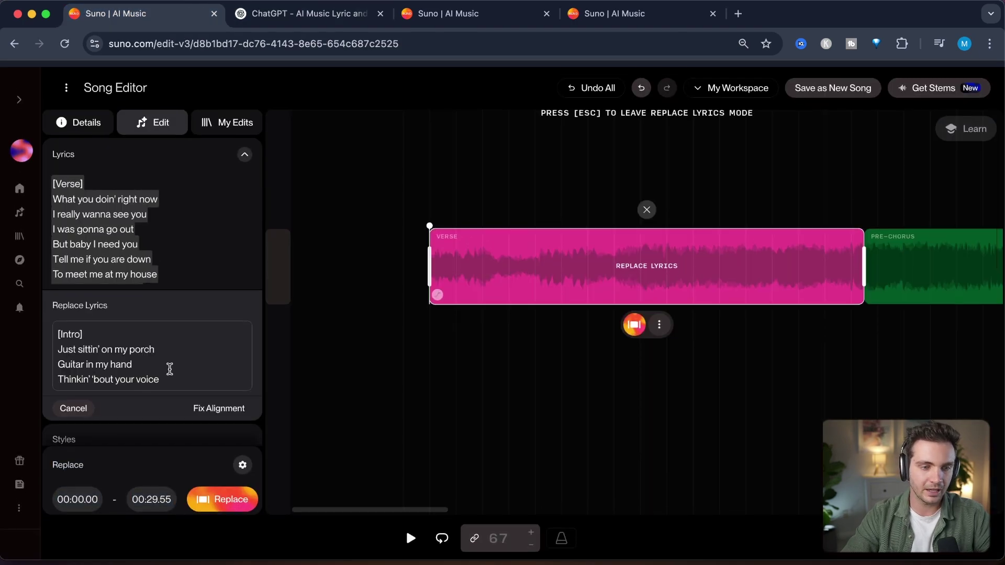
{"action": "scroll", "coordinate": [169, 369], "scroll_direction": "down", "scroll_amount": 5}
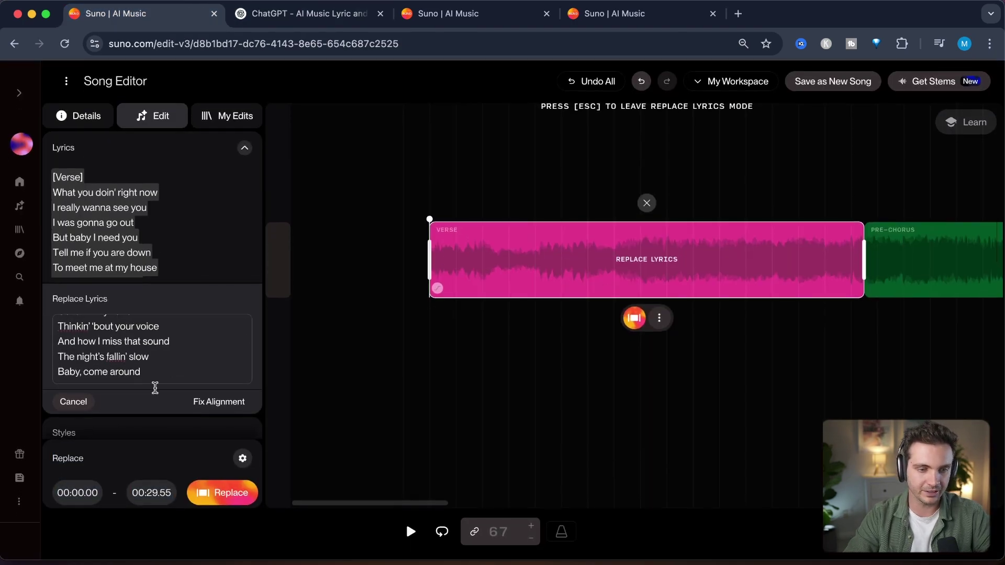
{"action": "left_click", "coordinate": [220, 502]}
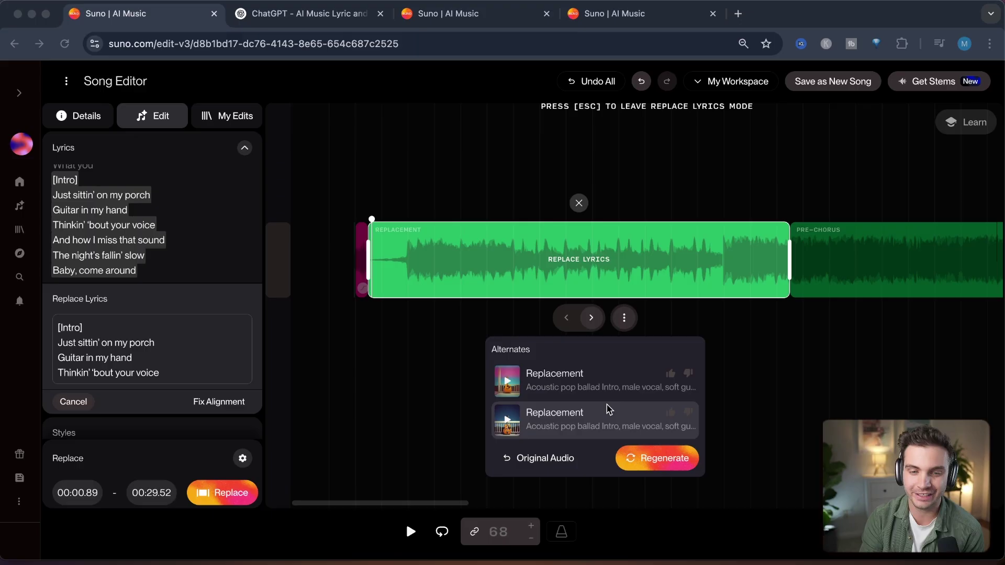
Play the generated intro replacement, scrolling through the song, then stop it.
{"action": "left_click", "coordinate": [507, 419]}
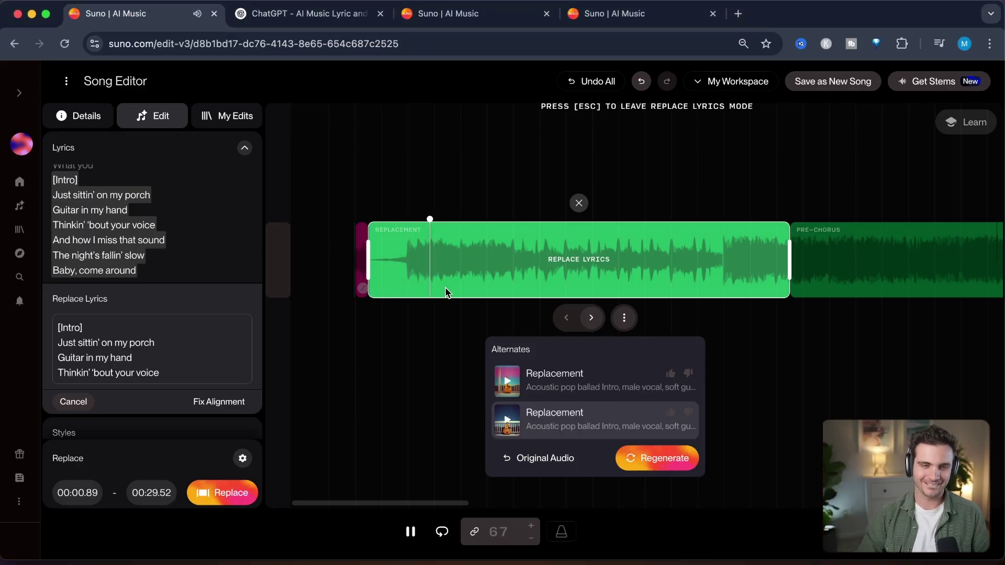
{"action": "scroll", "coordinate": [136, 348], "scroll_direction": "down", "scroll_amount": 2}
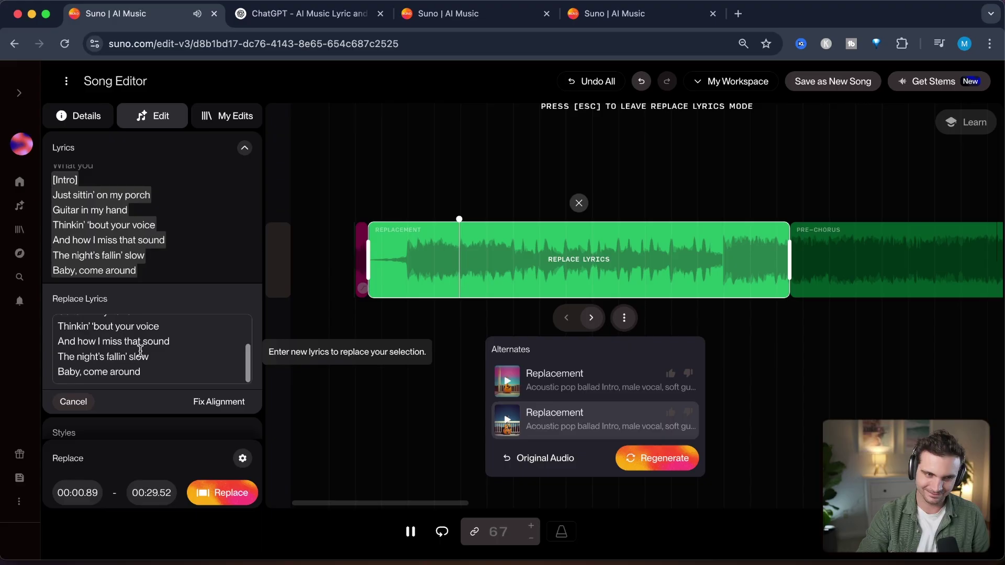
{"action": "scroll", "coordinate": [139, 414], "scroll_direction": "down", "scroll_amount": 3}
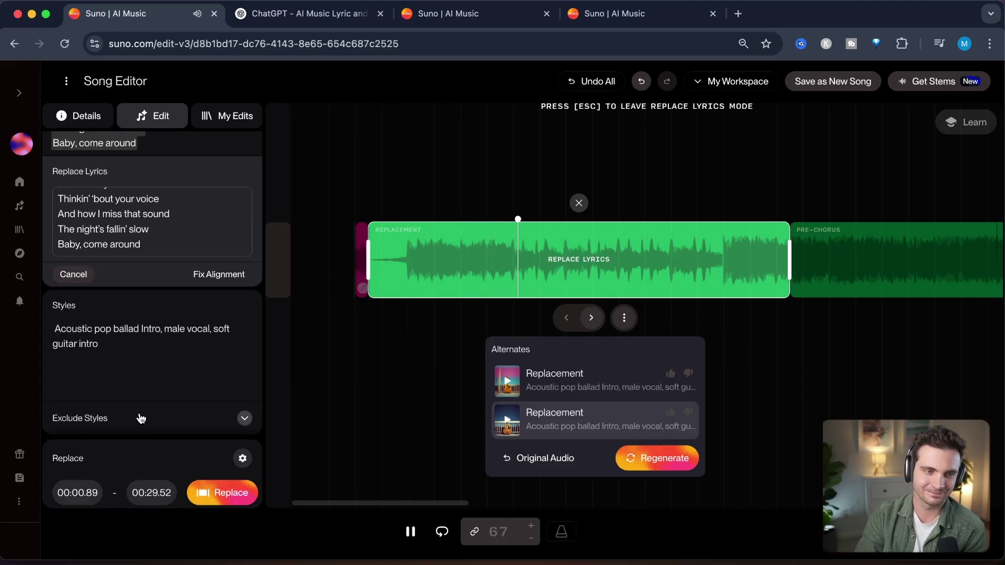
{"action": "scroll", "coordinate": [163, 208], "scroll_direction": "up", "scroll_amount": 3}
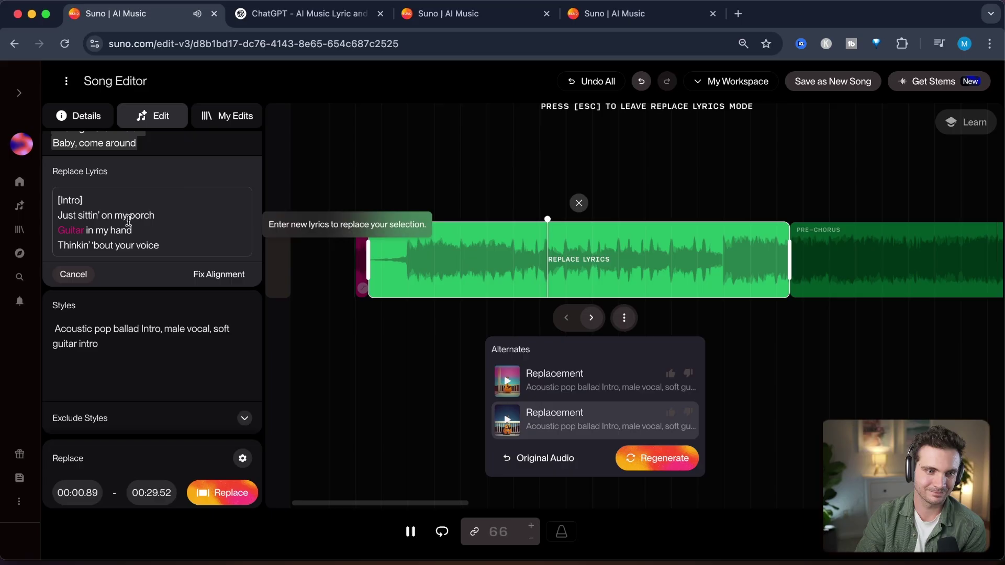
{"action": "scroll", "coordinate": [123, 226], "scroll_direction": "down", "scroll_amount": 1}
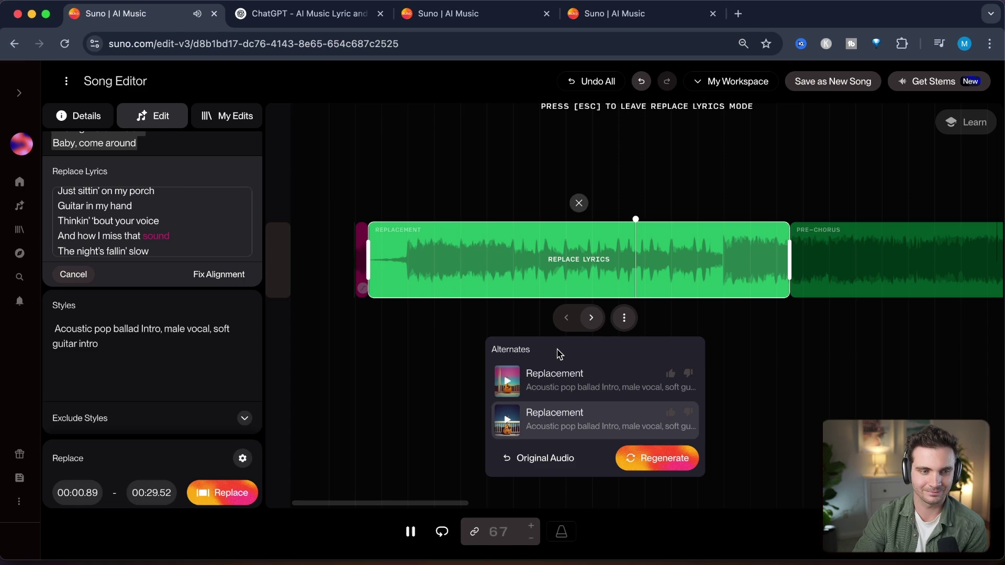
{"action": "key", "text": "space"}
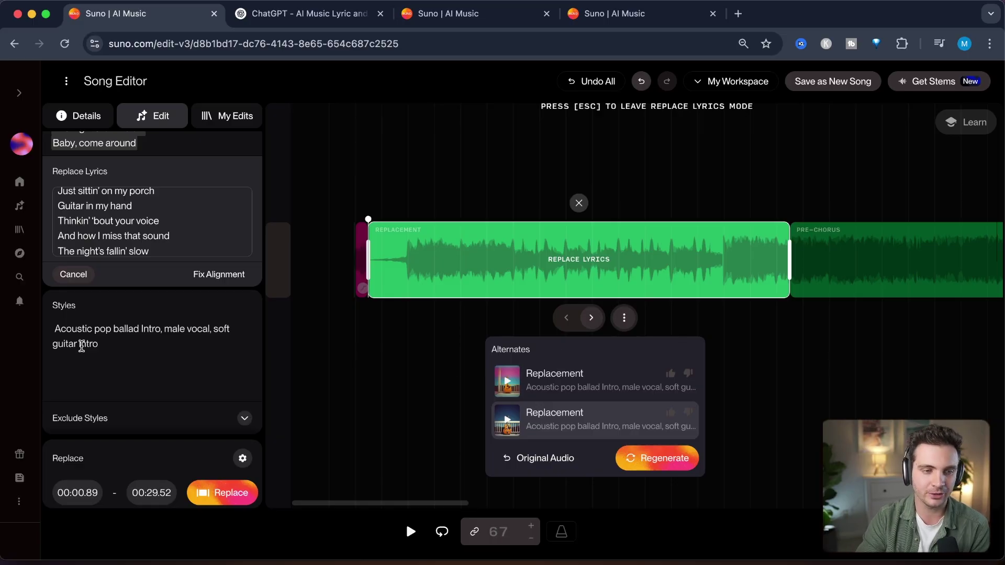
Select all the Styles text, then play the song from the replaced intro.
{"action": "left_click", "coordinate": [61, 335]}
{"action": "key", "text": "super+a"}
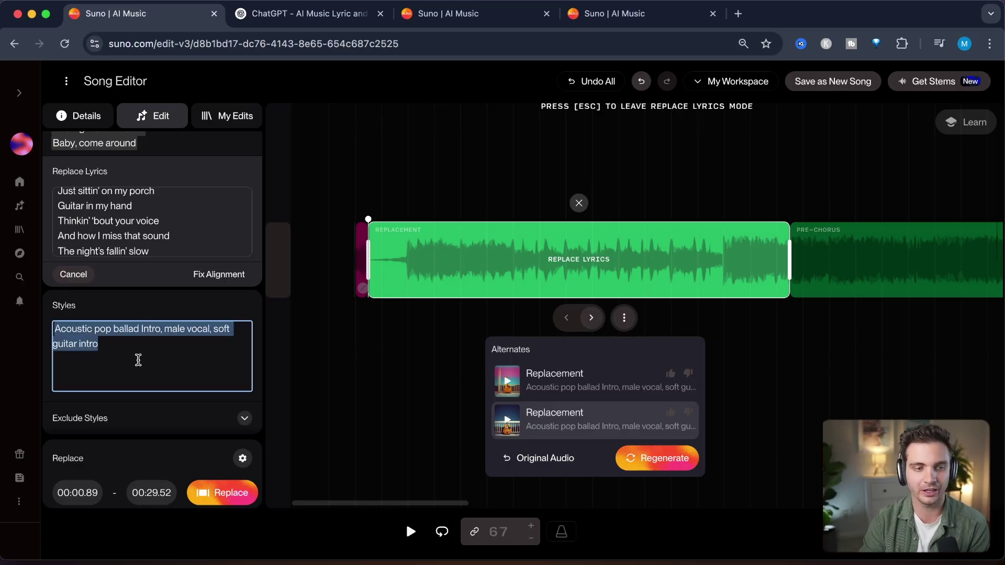
{"action": "left_click", "coordinate": [708, 256]}
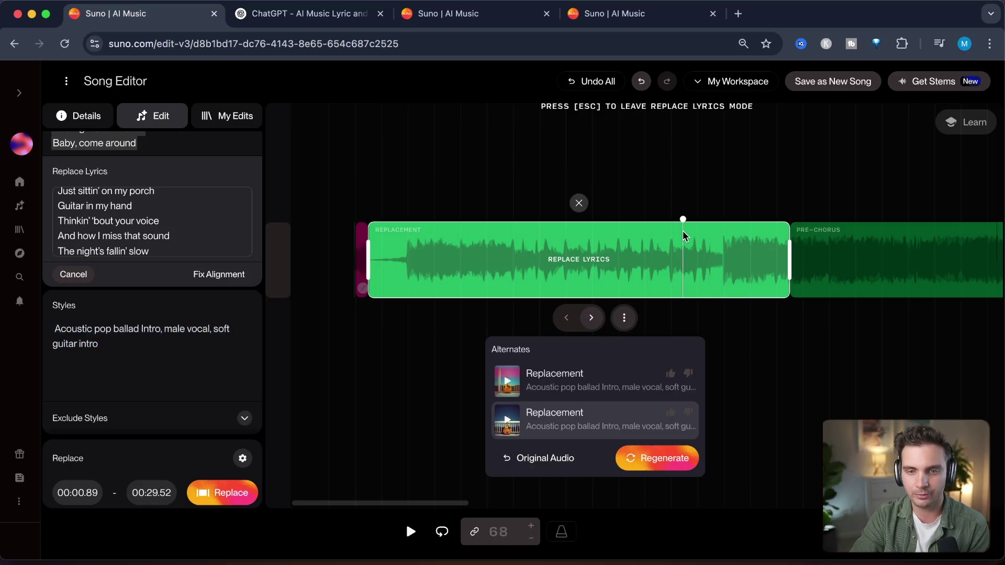
{"action": "scroll", "coordinate": [756, 295], "scroll_direction": "right", "scroll_amount": 3}
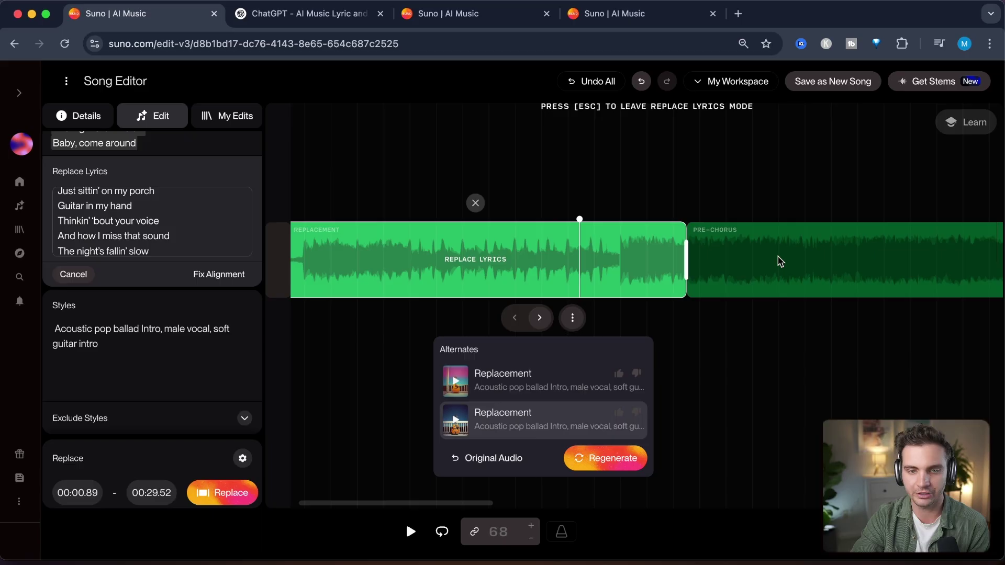
{"action": "key", "text": "space"}
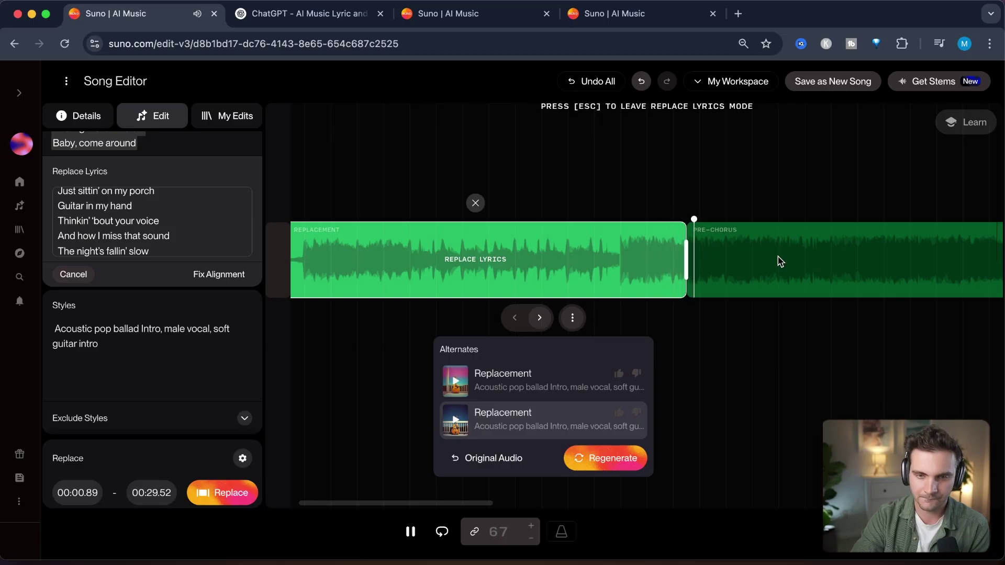
{"action": "key", "text": "space"}
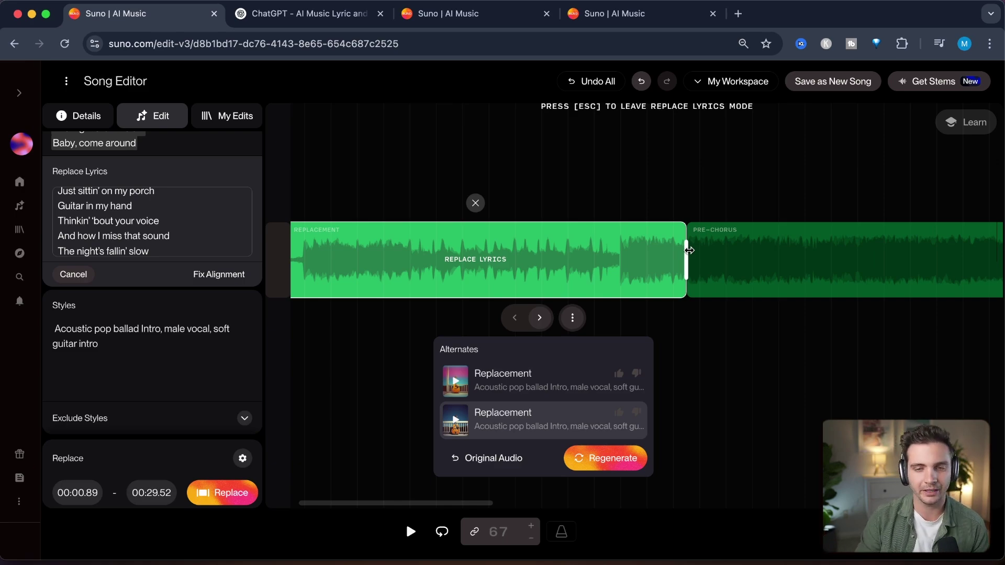
Listen from just before the pre-chorus, then preview the first Replacement alternate.
{"action": "left_click", "coordinate": [660, 220]}
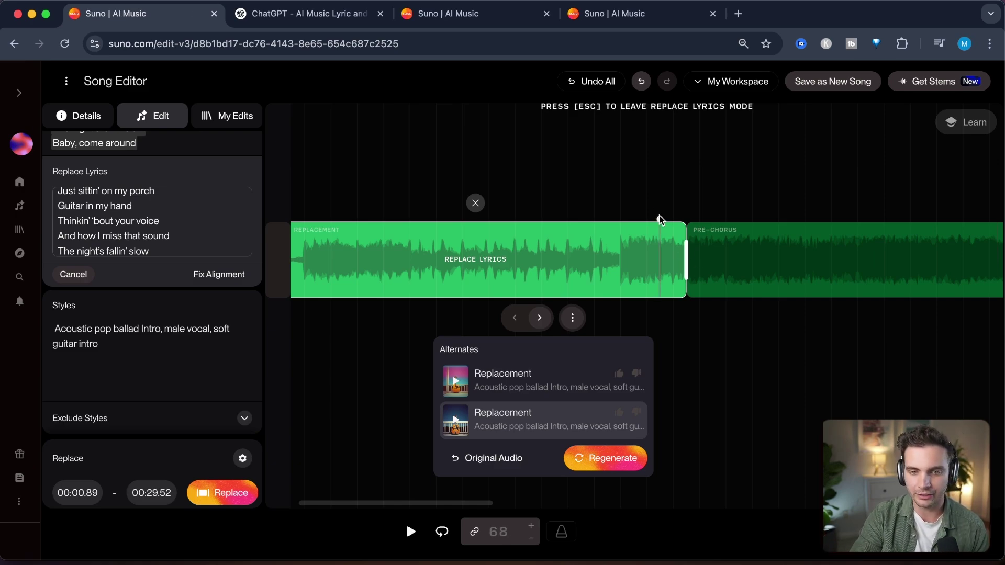
{"action": "key", "text": "space"}
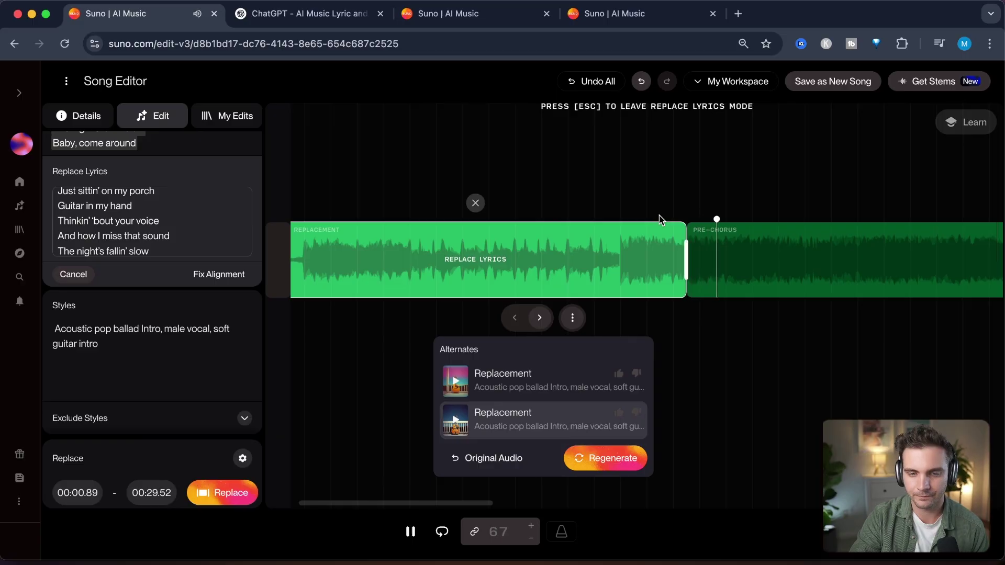
{"action": "key", "text": "space"}
{"action": "left_click", "coordinate": [454, 384]}
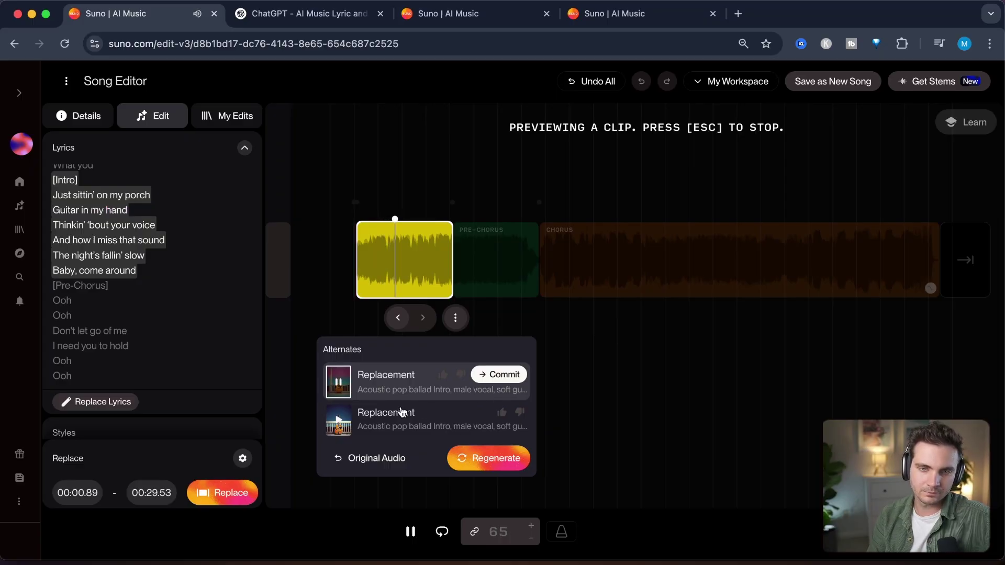
{"action": "left_click", "coordinate": [410, 532]}
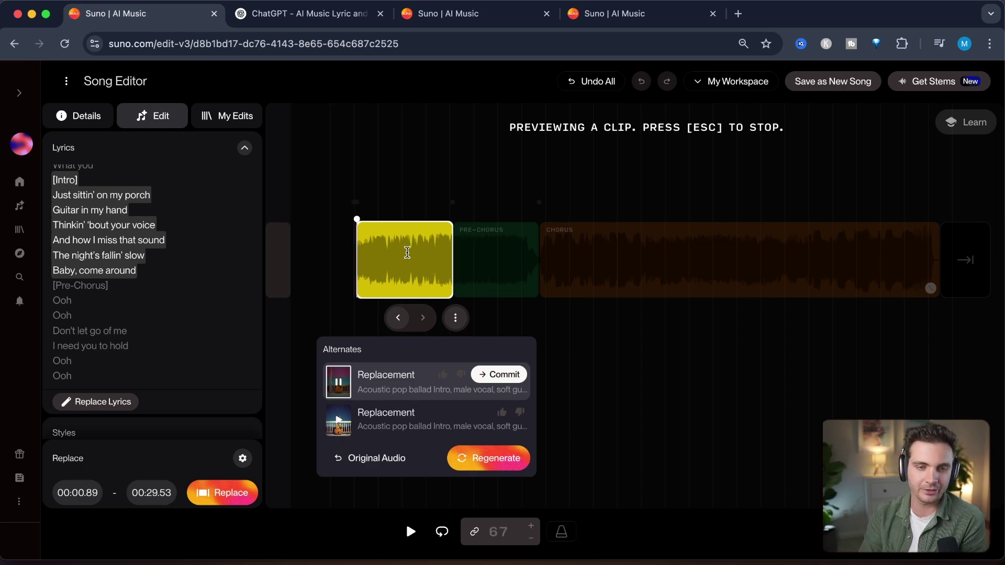
{"action": "left_click", "coordinate": [432, 252]}
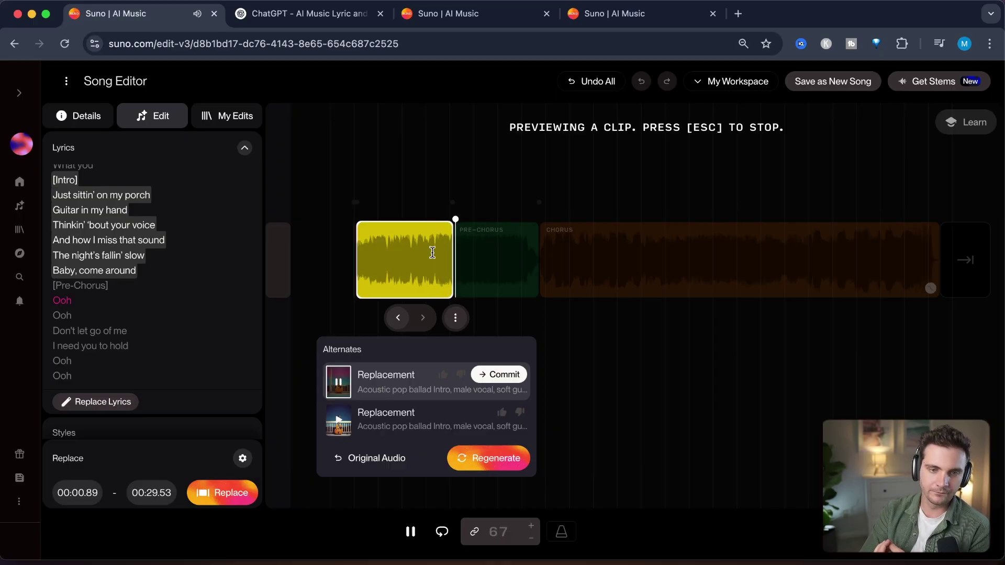
Commit the first alternate as the intro and delete the short Verse fragment before it.
{"action": "left_click", "coordinate": [500, 375]}
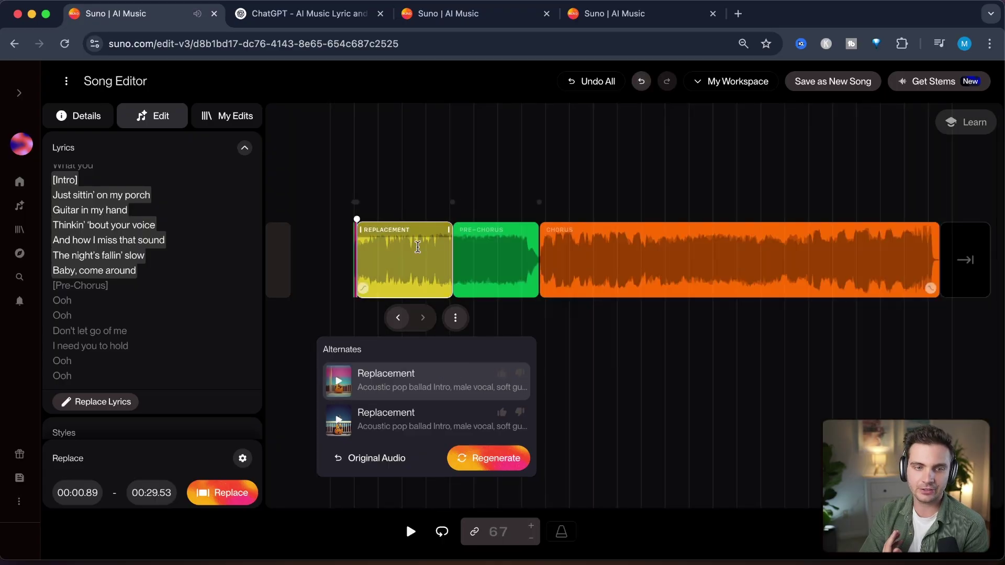
{"action": "scroll", "coordinate": [368, 256], "scroll_direction": "up", "scroll_amount": 5}
{"action": "scroll", "coordinate": [369, 256], "scroll_direction": "up", "scroll_amount": 3}
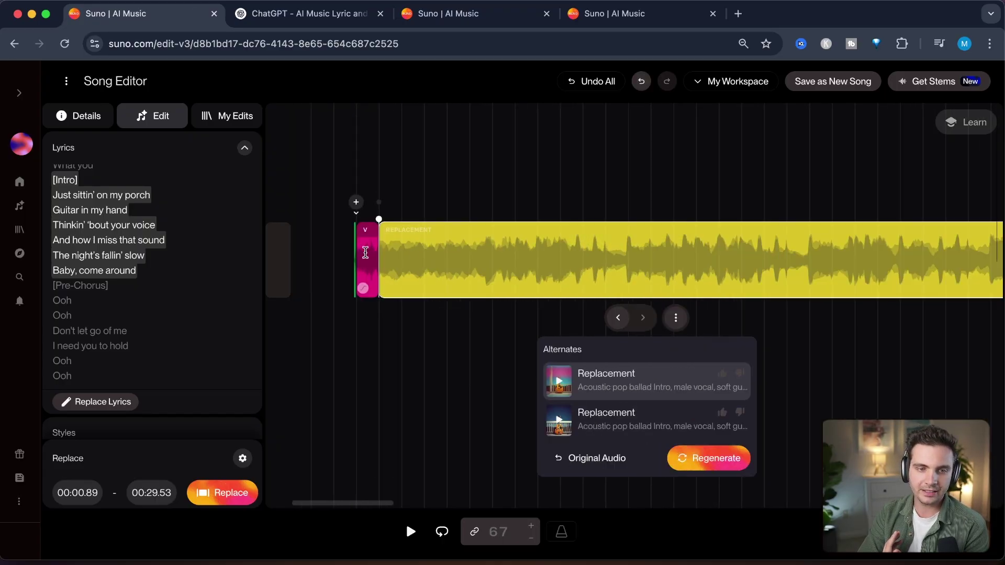
{"action": "left_click", "coordinate": [366, 251]}
{"action": "left_click", "coordinate": [380, 321]}
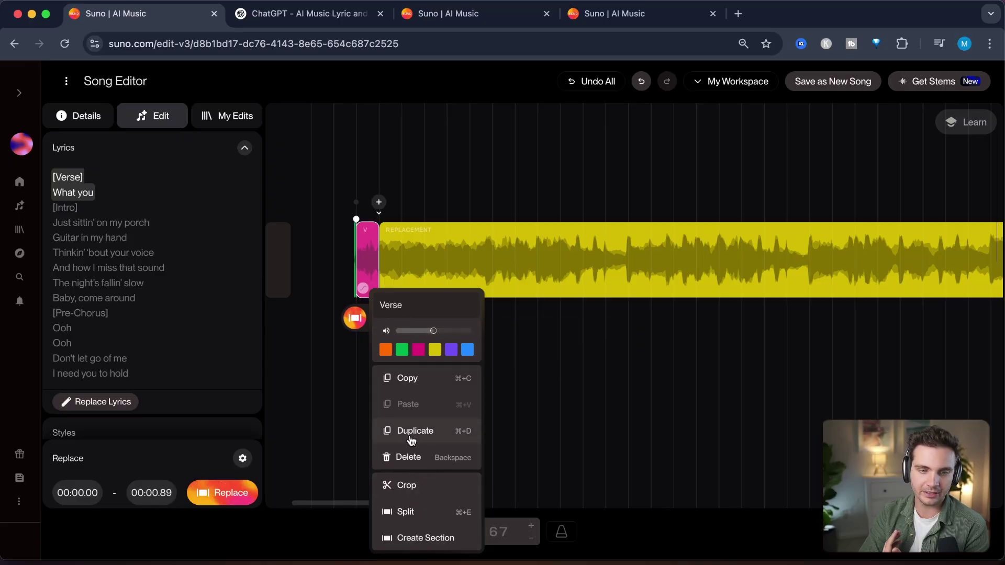
{"action": "left_click", "coordinate": [408, 457]}
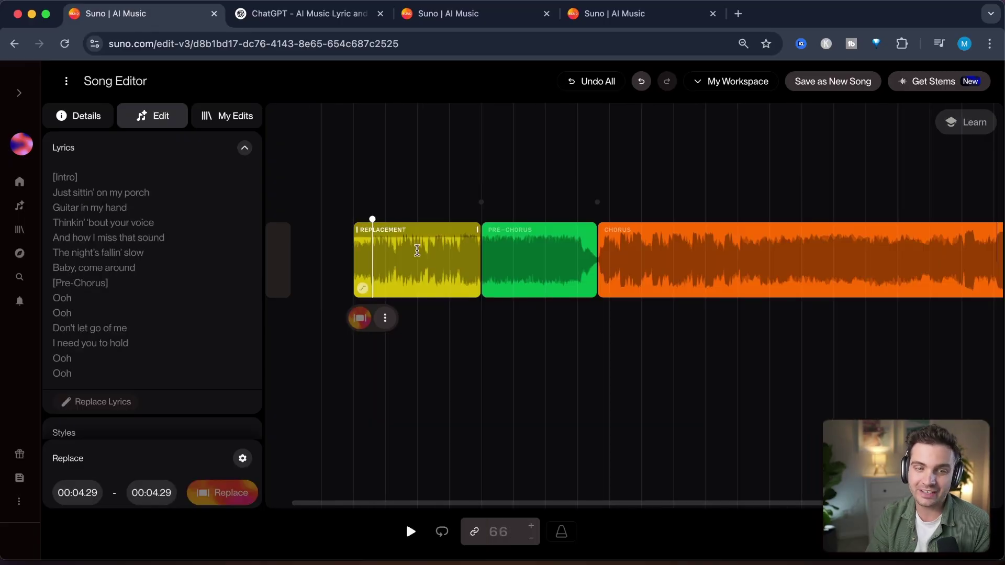
Play from late in the Pre-Chorus into the Chorus.
{"action": "left_click", "coordinate": [421, 236]}
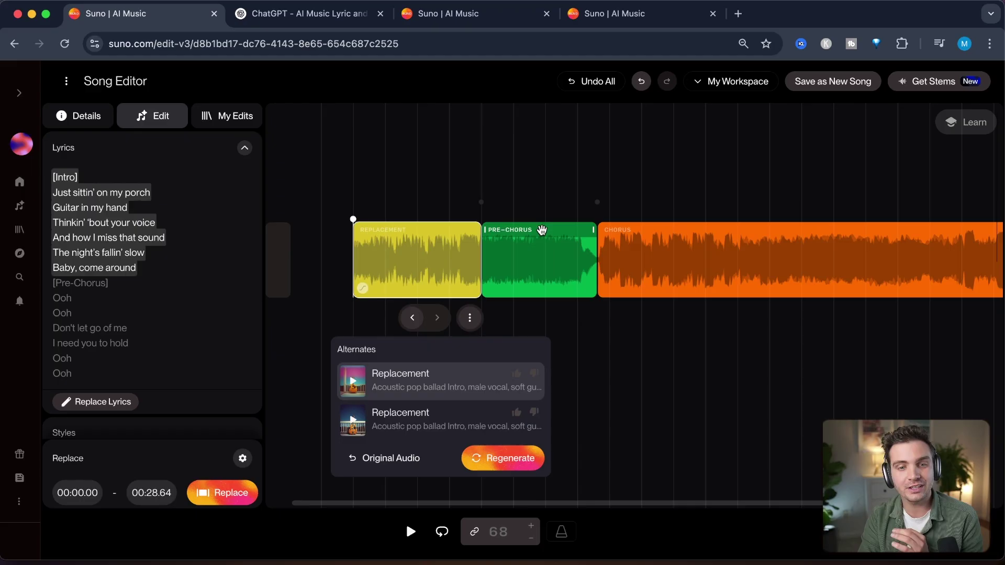
{"action": "left_click", "coordinate": [553, 231]}
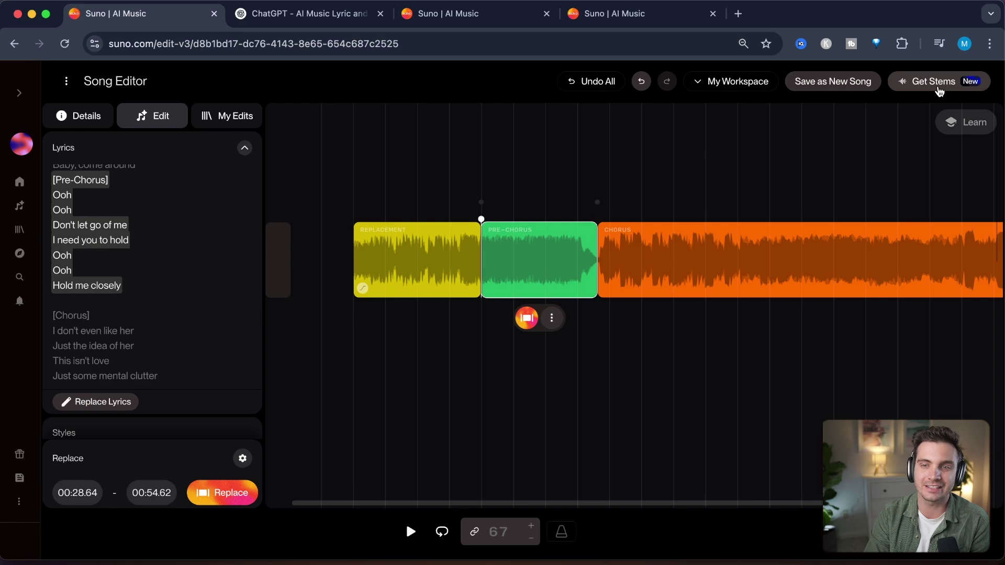
{"action": "left_click", "coordinate": [576, 195]}
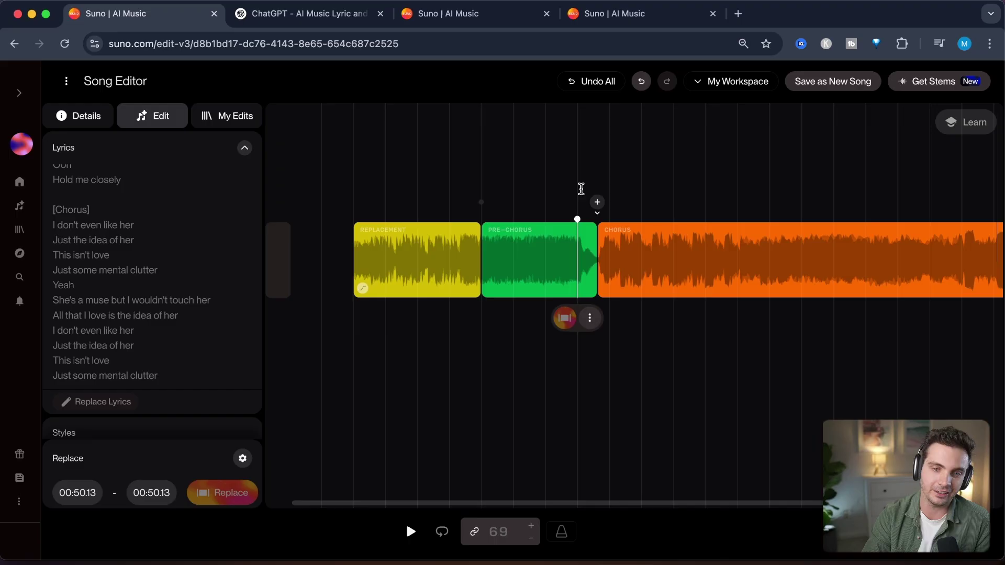
{"action": "key", "text": "space"}
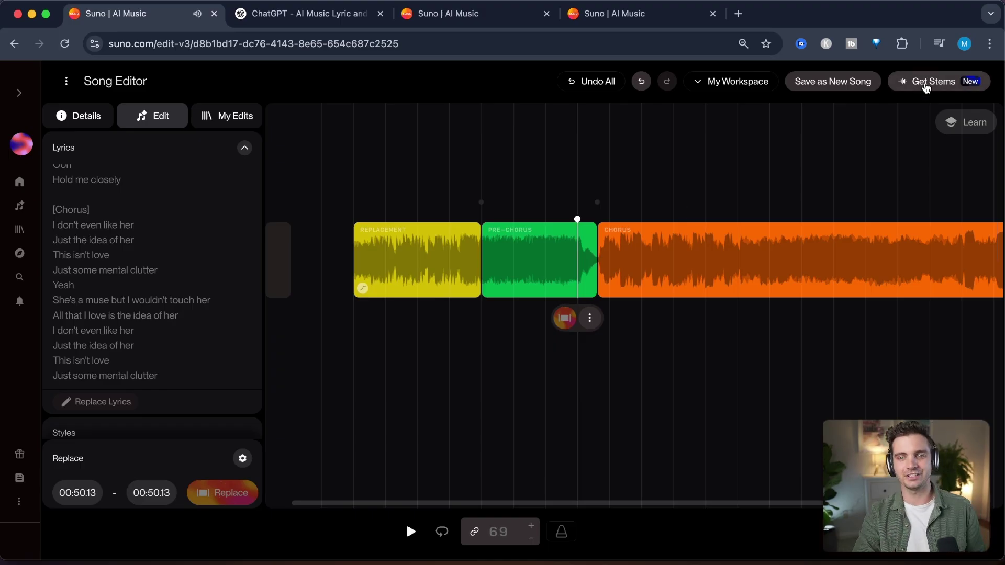
Use Get Stems to extract the song into twelve stems, from Vocals to Woodwinds.
{"action": "left_click", "coordinate": [925, 85]}
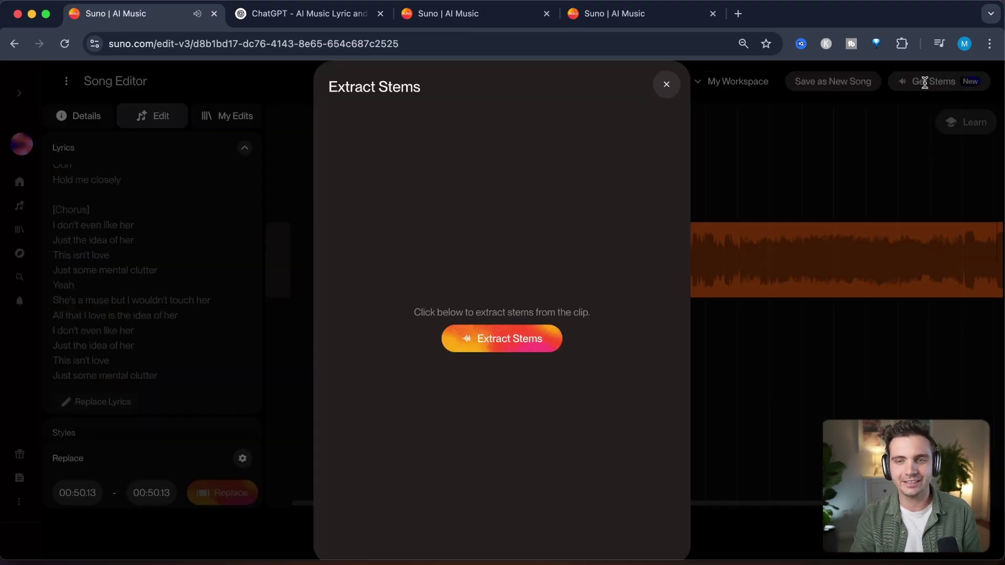
{"action": "left_click", "coordinate": [500, 349]}
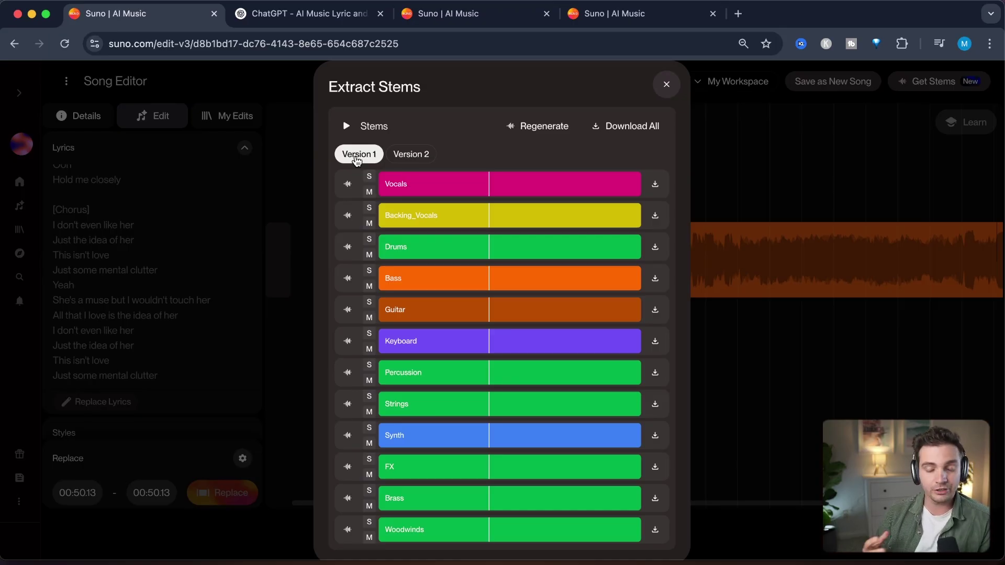
{"action": "left_click", "coordinate": [346, 127]}
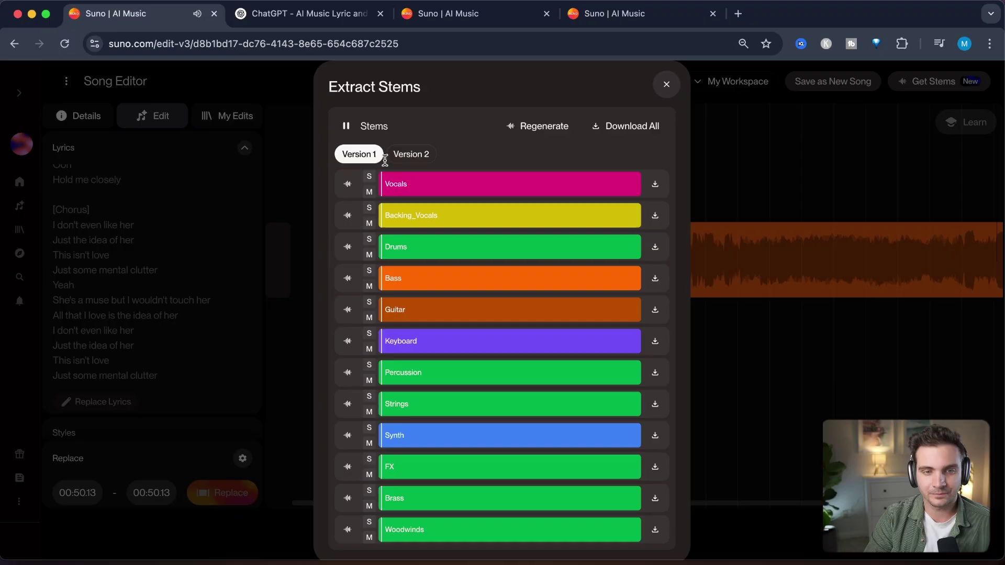
{"action": "left_click", "coordinate": [370, 192]}
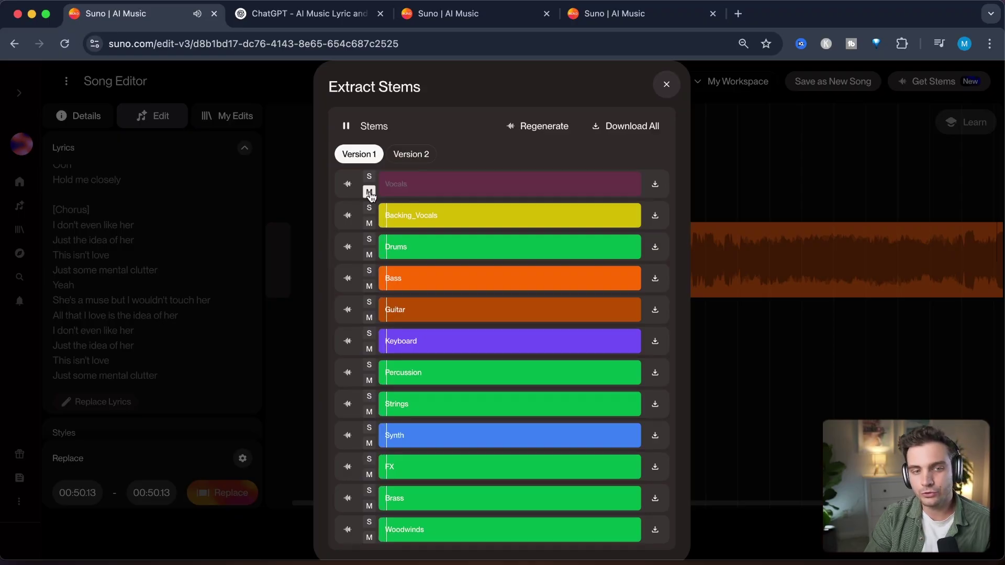
{"action": "left_click", "coordinate": [370, 224]}
{"action": "left_click", "coordinate": [370, 255]}
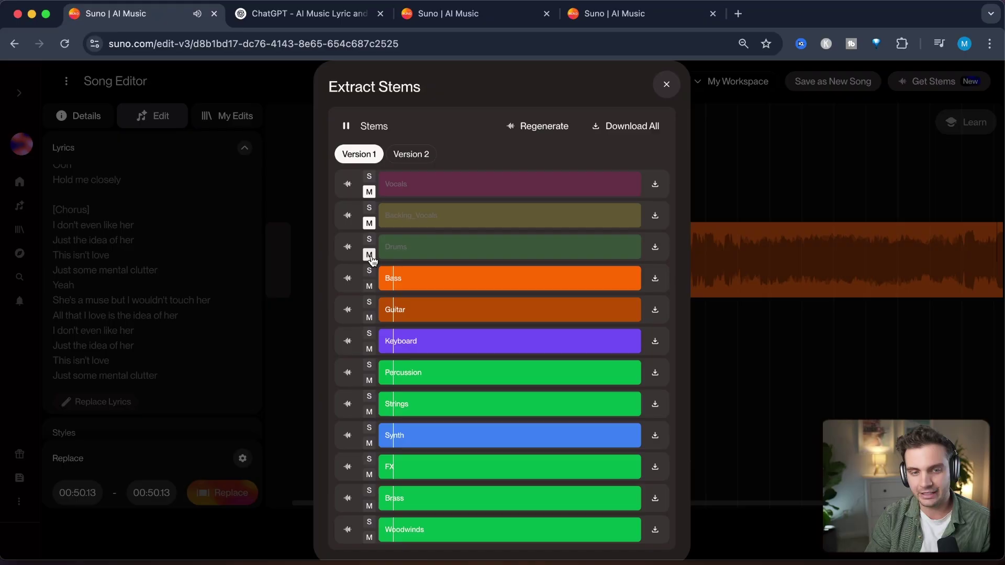
{"action": "left_click", "coordinate": [369, 286]}
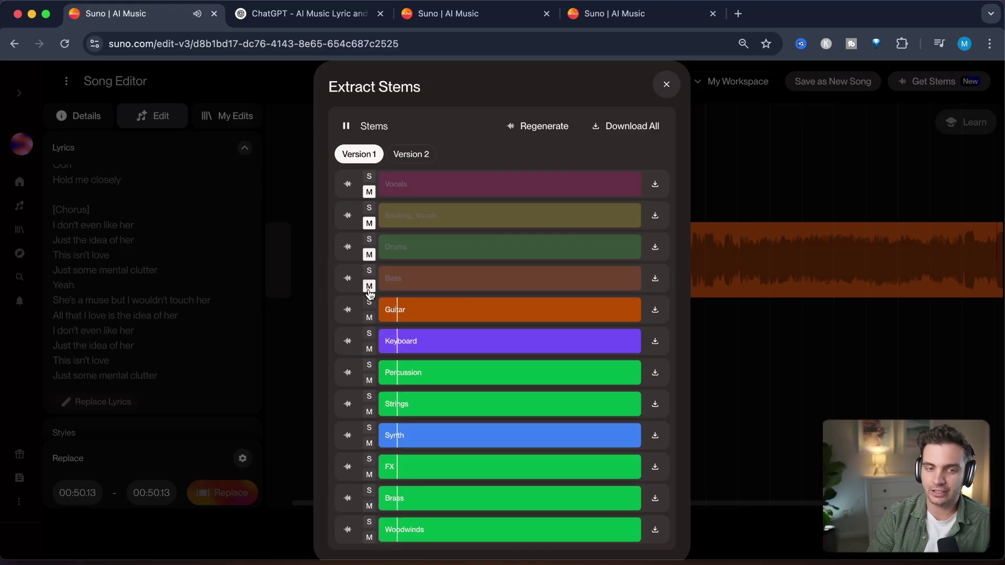
{"action": "left_click", "coordinate": [369, 176]}
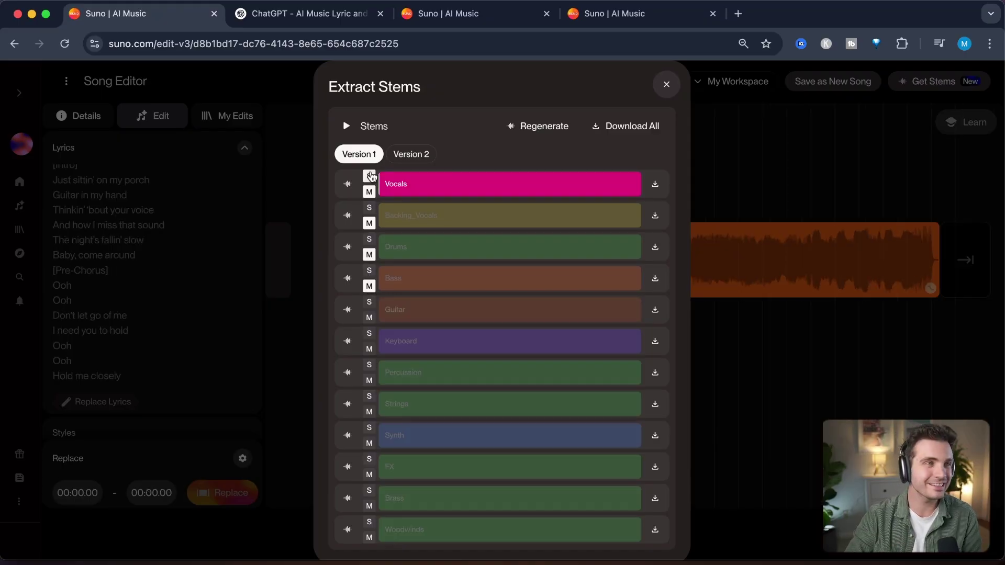
{"action": "left_click", "coordinate": [370, 179]}
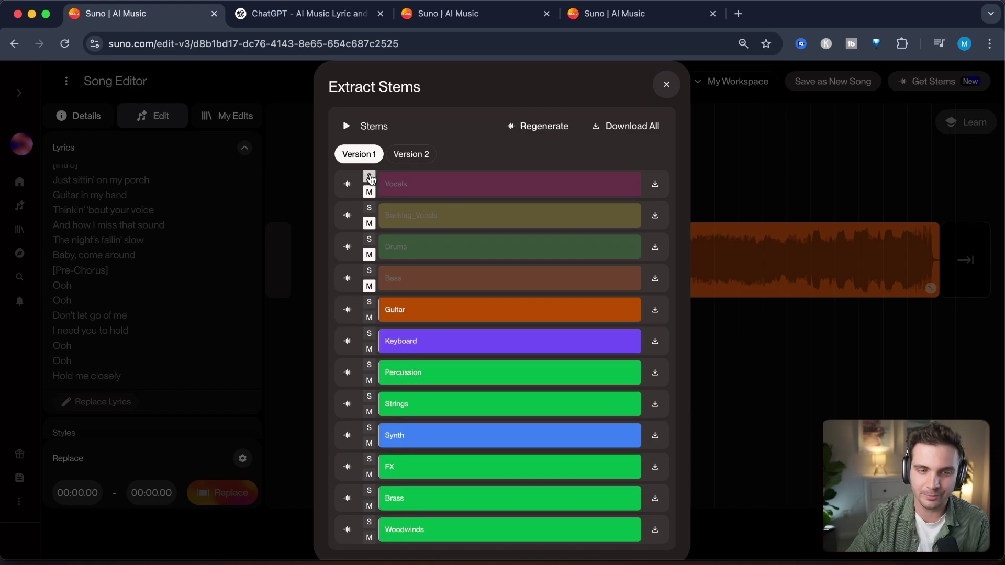
{"action": "left_click", "coordinate": [370, 179]}
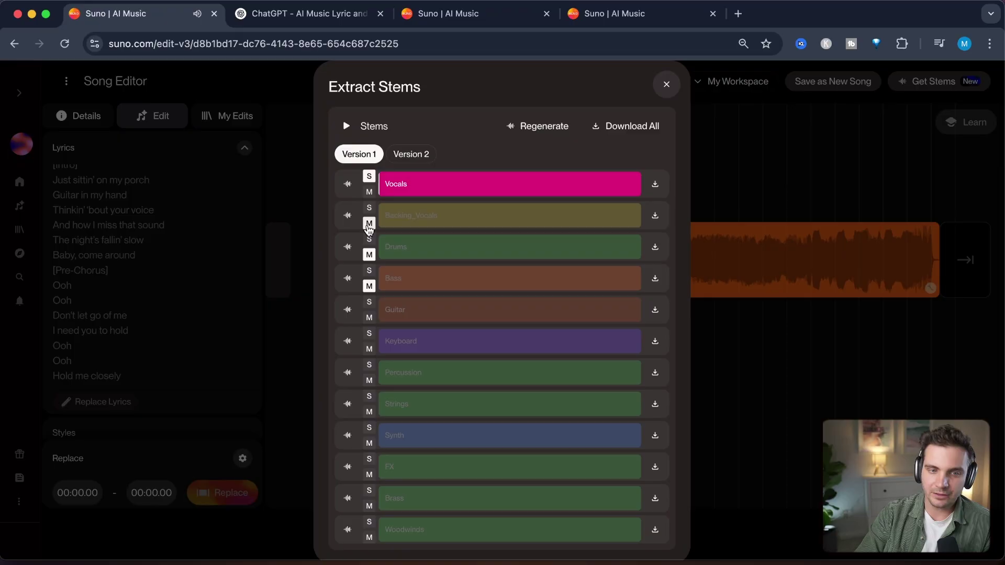
{"action": "left_click", "coordinate": [370, 176]}
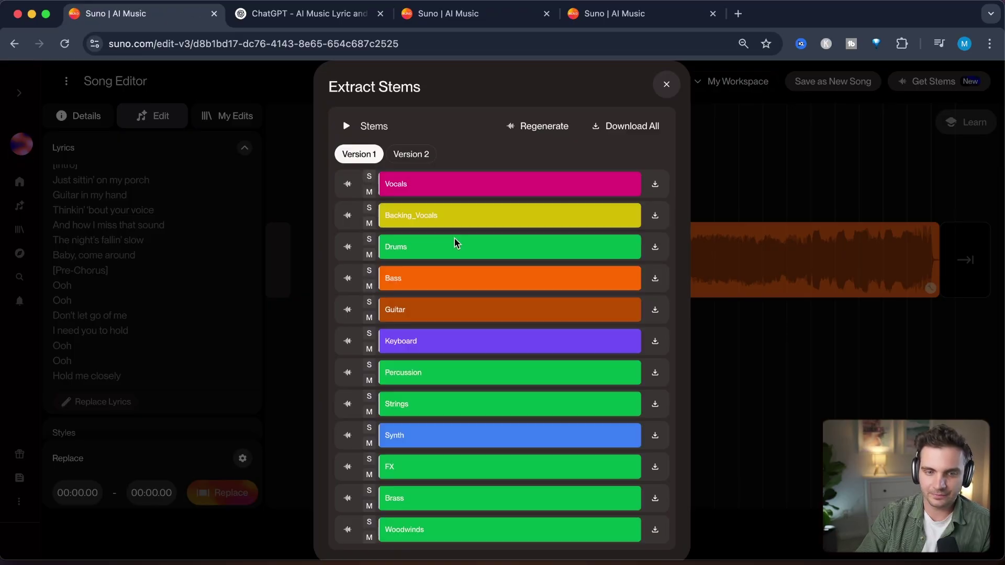
{"action": "left_click", "coordinate": [369, 428]}
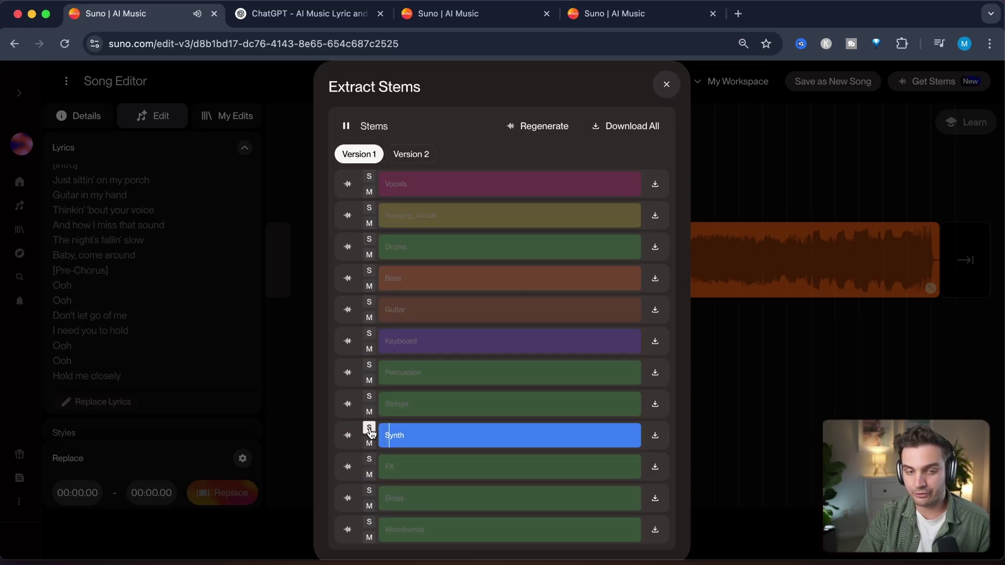
{"action": "left_click", "coordinate": [370, 428]}
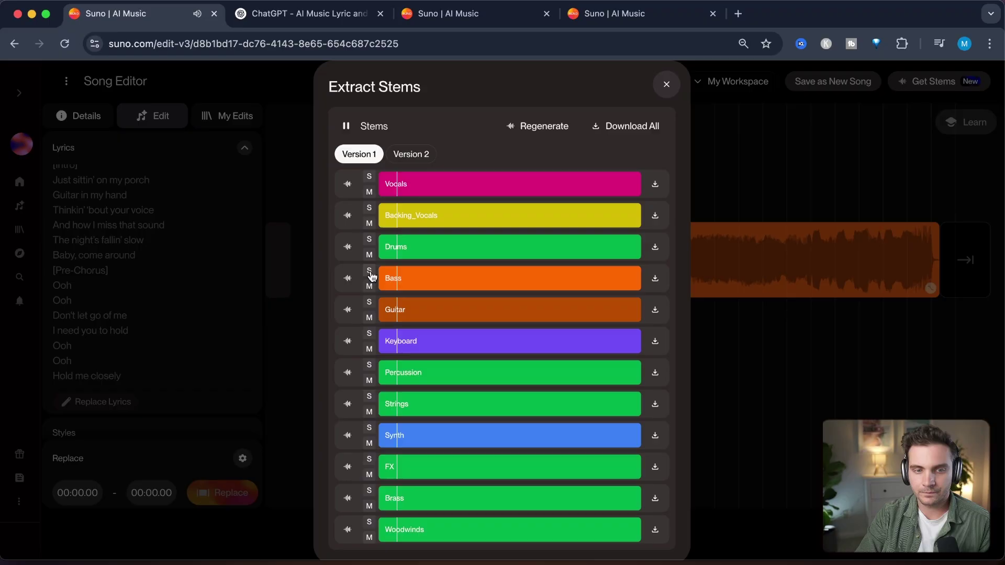
Play the stems with Vocals and Backing_Vocals muted, pause, then unmute both vocal stems.
{"action": "key", "text": "space"}
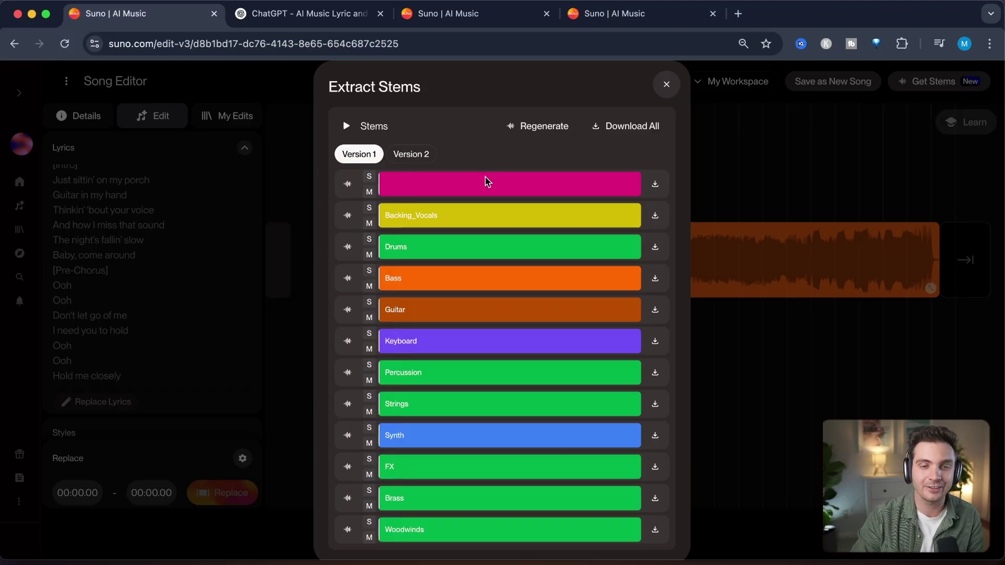
{"action": "left_click", "coordinate": [486, 181]}
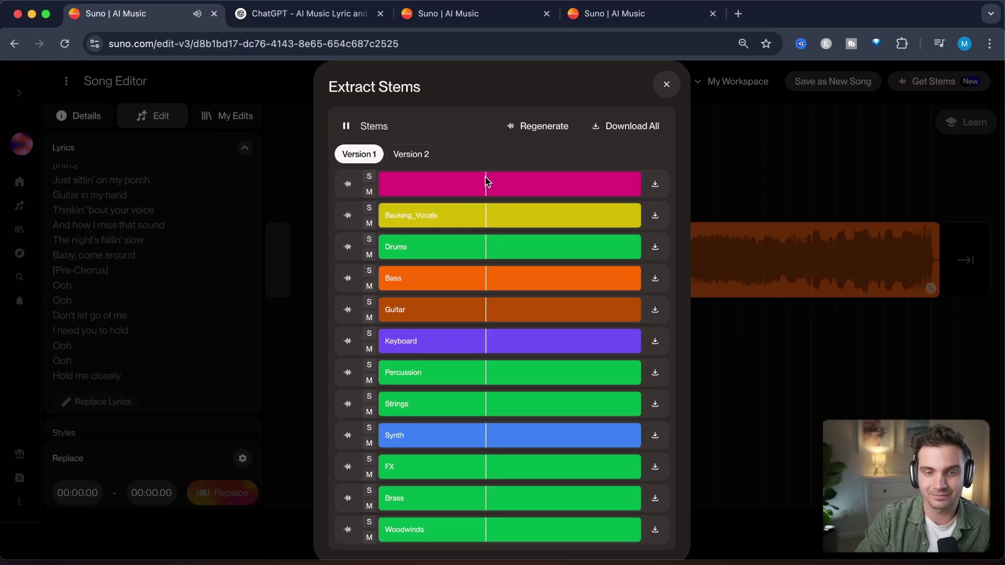
{"action": "left_click", "coordinate": [369, 192]}
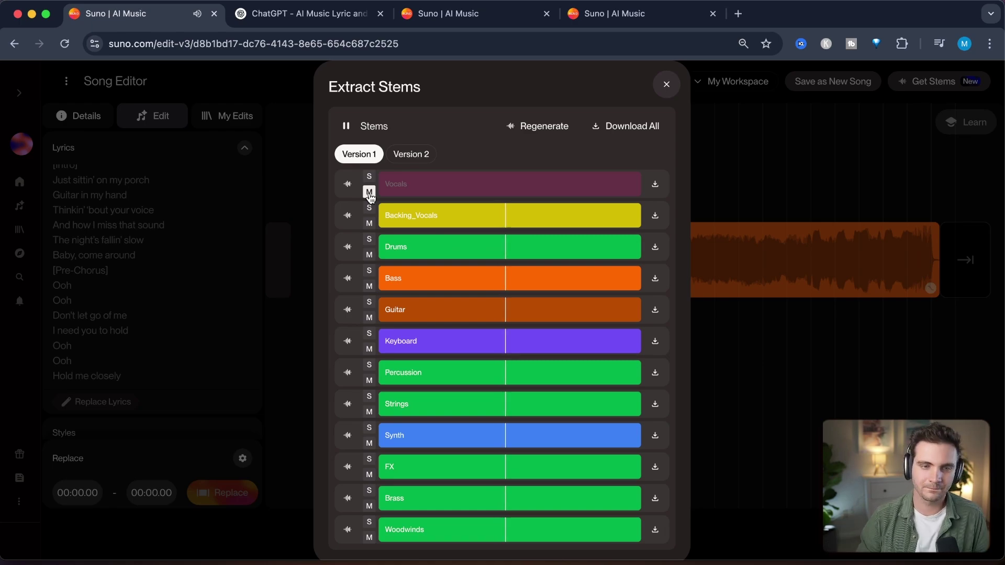
{"action": "left_click", "coordinate": [369, 223]}
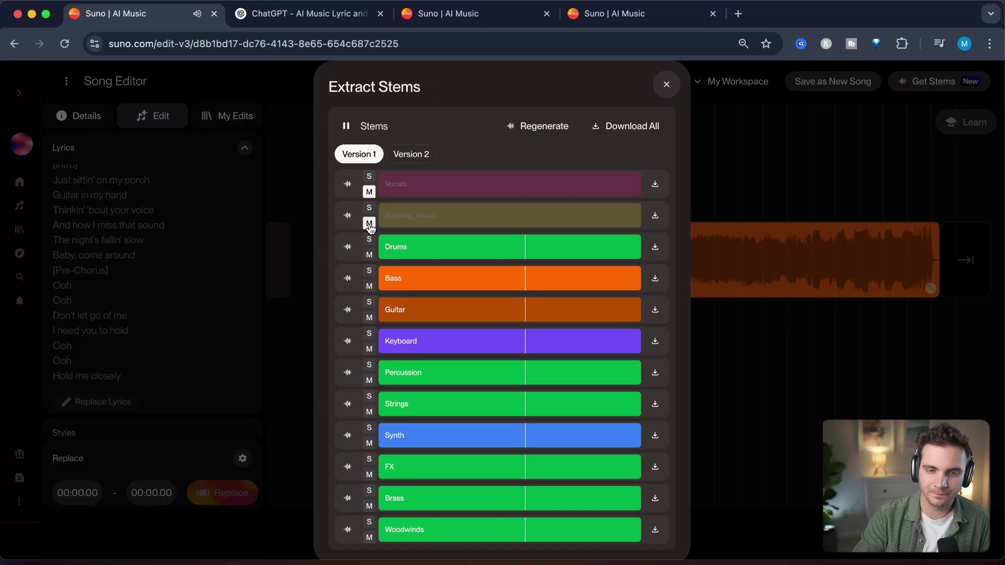
{"action": "key", "text": "space"}
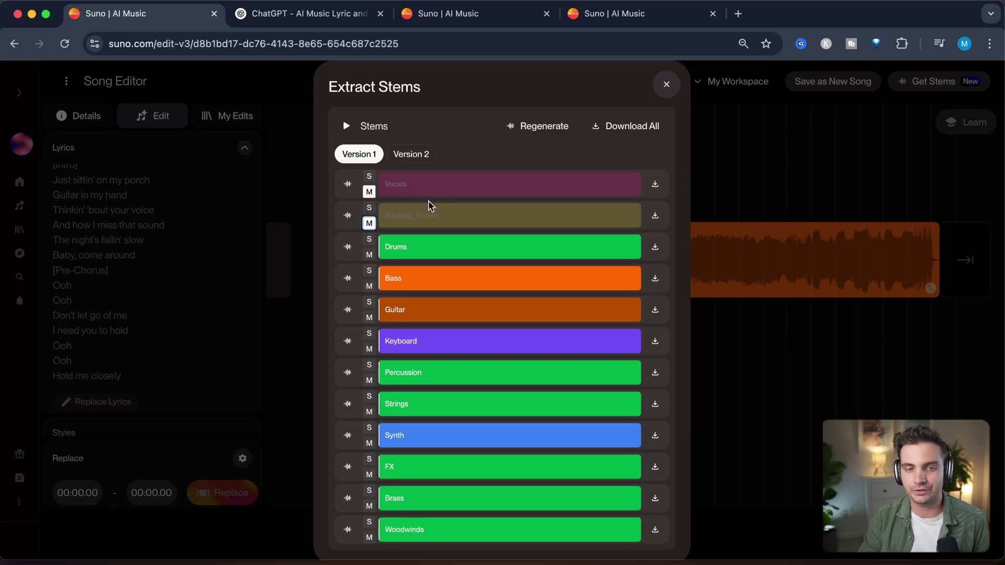
{"action": "left_click", "coordinate": [600, 178]}
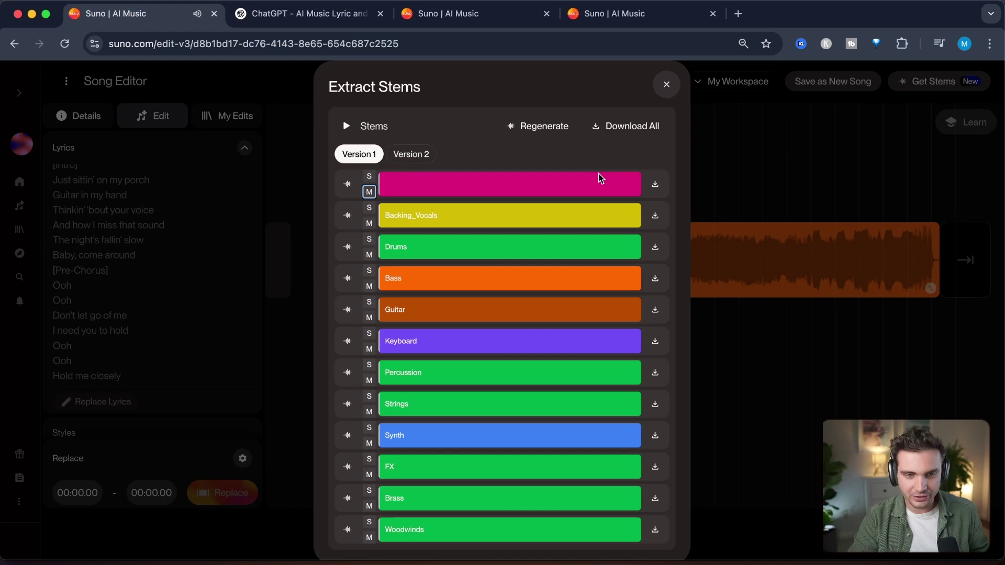
Download all stems, preview the Vocals MP3 in Finder, and launch GarageBand via 'garage'.
{"action": "left_click", "coordinate": [638, 133]}
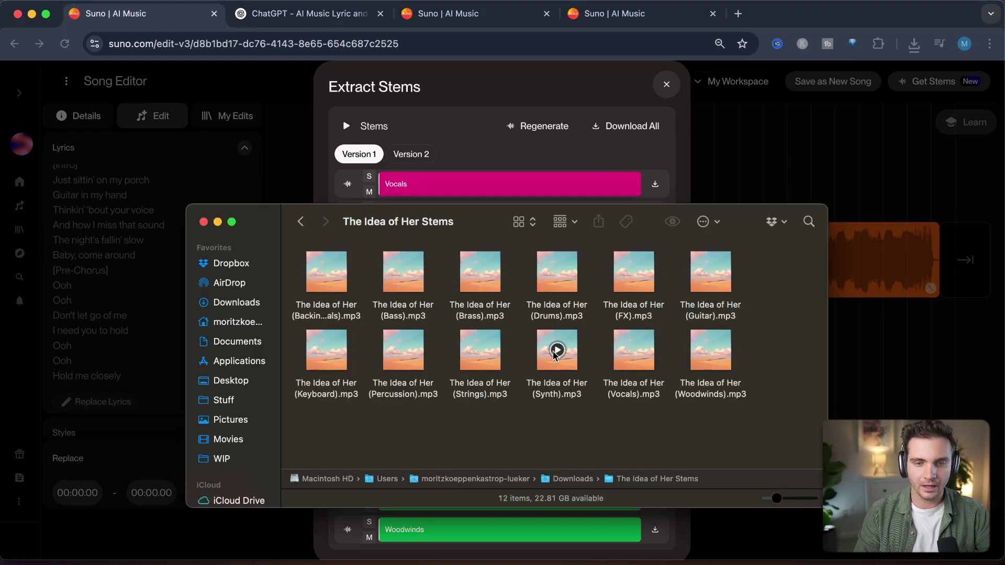
{"action": "left_click", "coordinate": [330, 272]}
{"action": "left_click", "coordinate": [633, 350]}
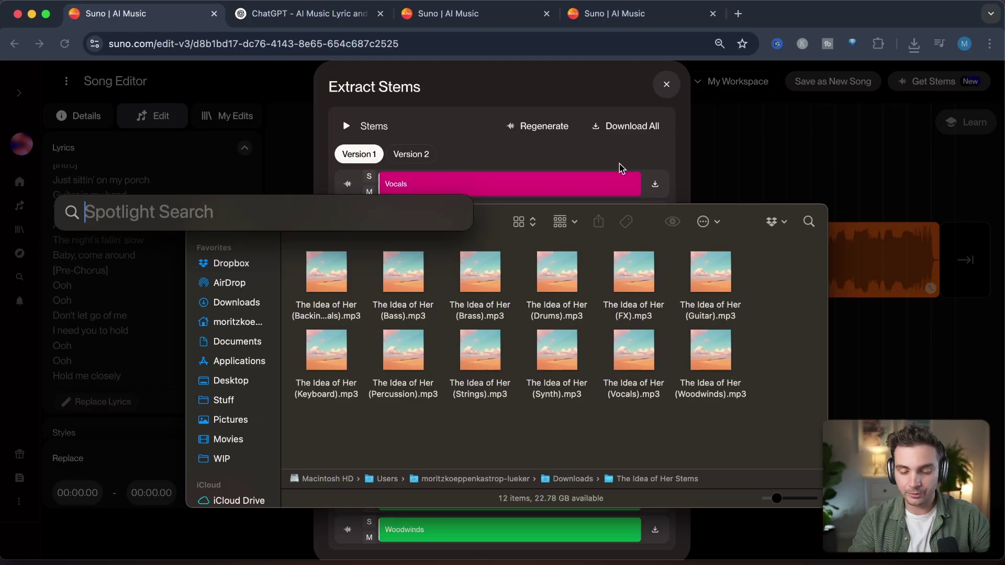
{"action": "type", "text": "garage"}
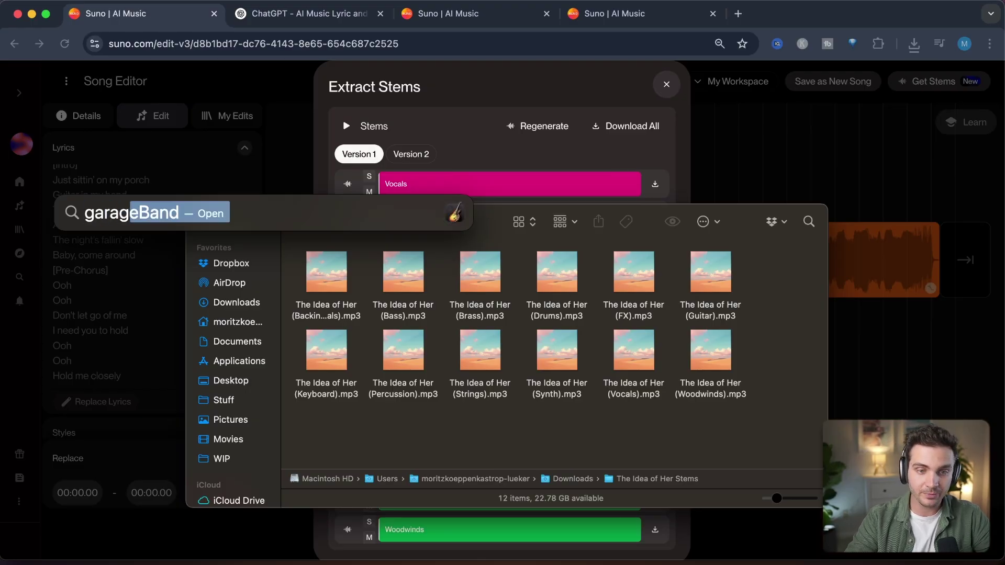
{"action": "key", "text": "Return"}
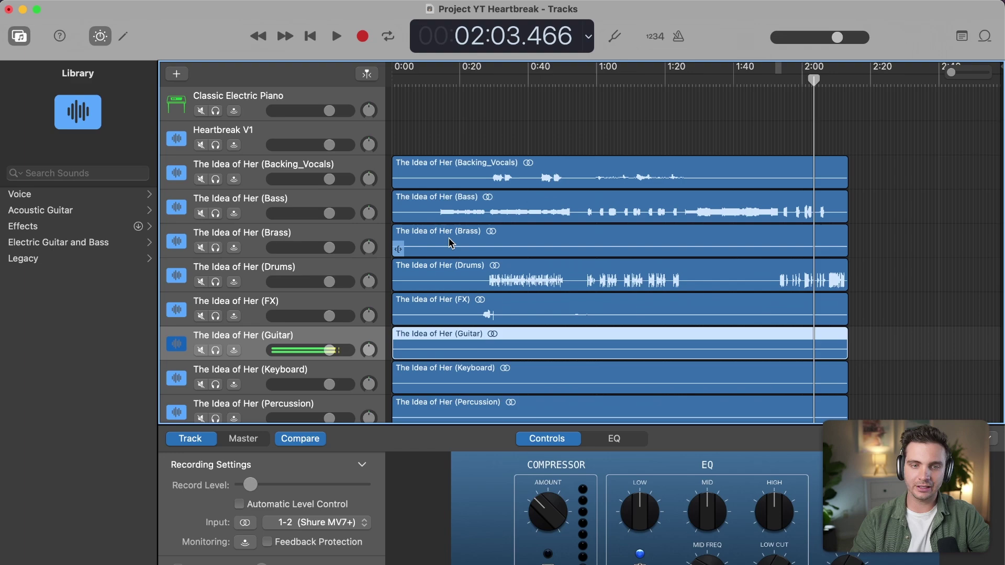
Select the Brass track and scroll through all twelve stem tracks down to Woodwinds.
{"action": "left_click", "coordinate": [475, 247]}
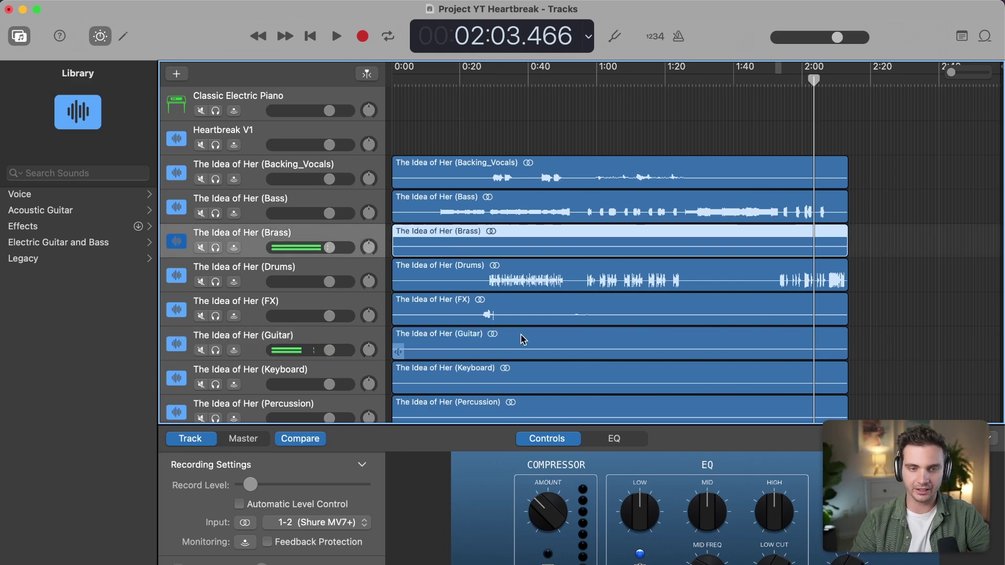
{"action": "scroll", "coordinate": [526, 348], "scroll_direction": "down", "scroll_amount": 5}
{"action": "scroll", "coordinate": [526, 348], "scroll_direction": "down", "scroll_amount": 2}
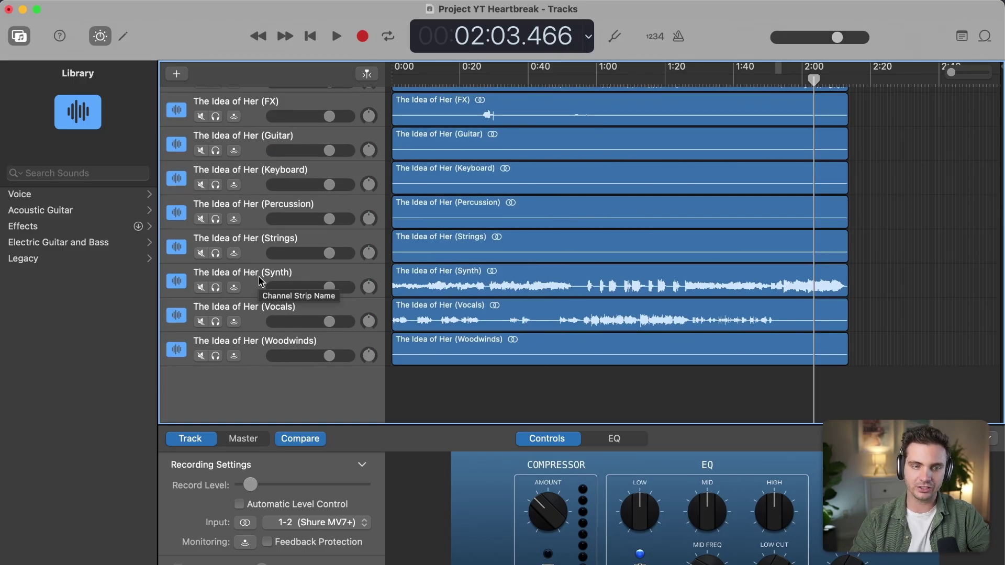
{"action": "scroll", "coordinate": [287, 203], "scroll_direction": "up", "scroll_amount": 6}
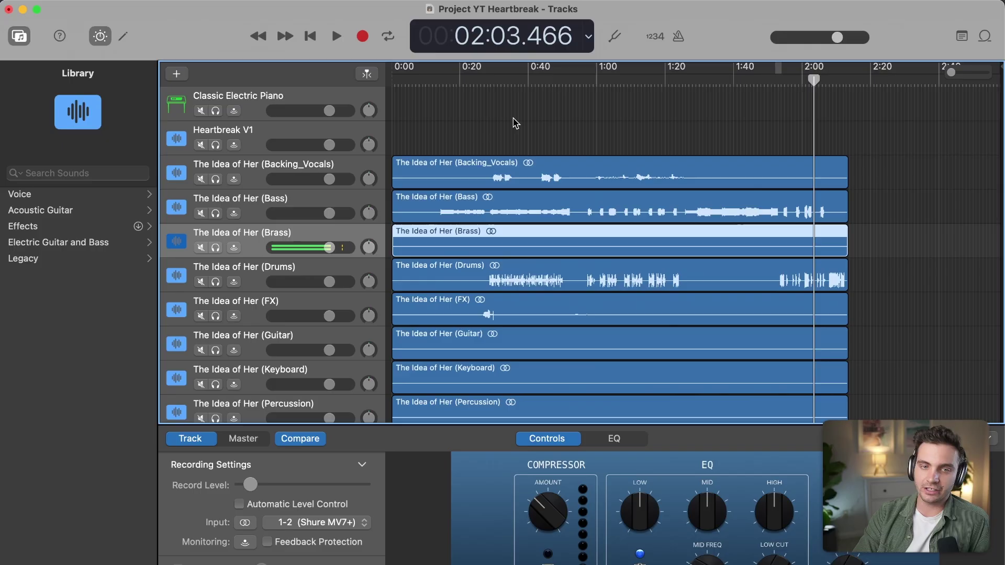
Play the stems together from about 0:28 in the timeline.
{"action": "left_click", "coordinate": [493, 77]}
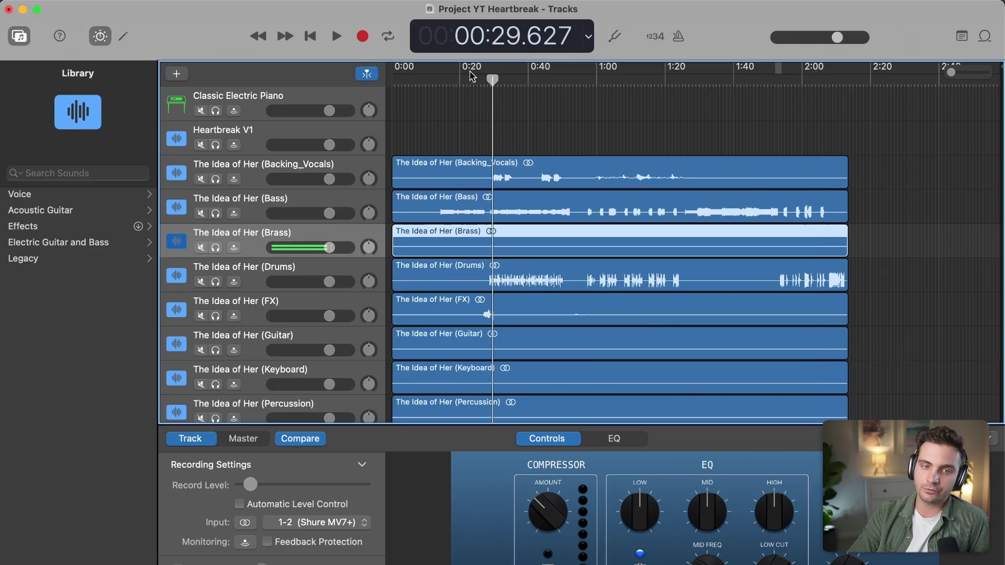
{"action": "left_click", "coordinate": [463, 79]}
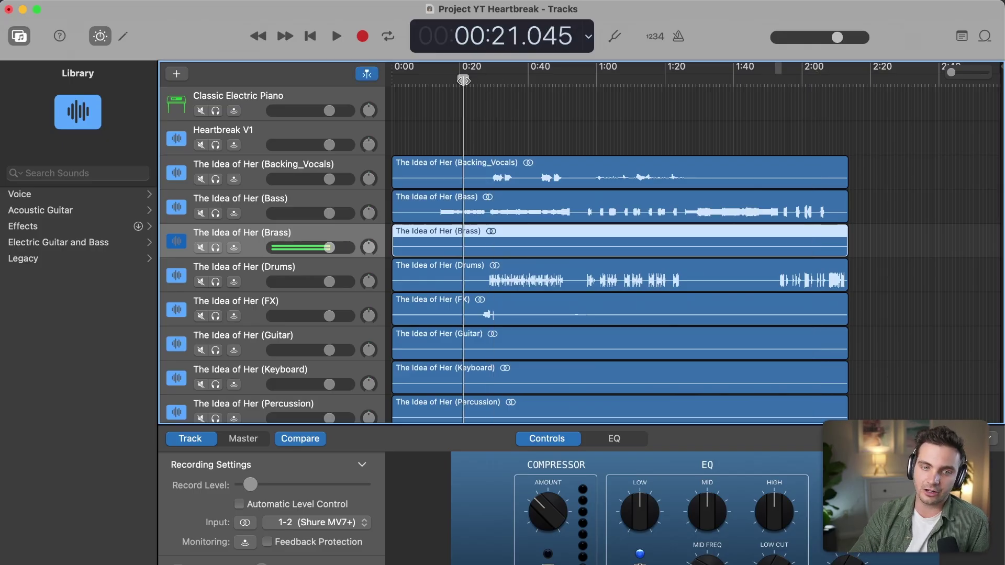
{"action": "left_click", "coordinate": [488, 82]}
{"action": "key", "text": "space"}
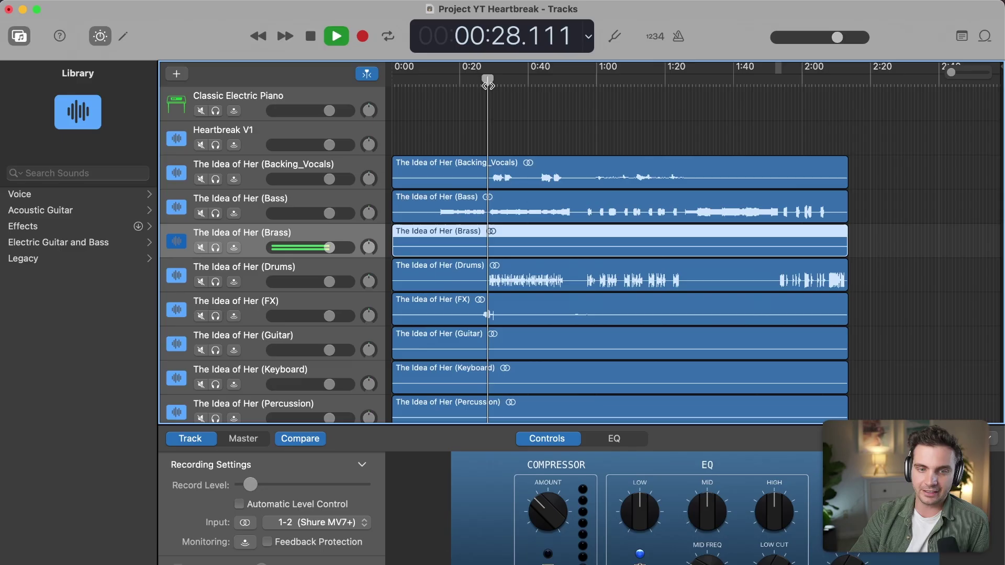
{"action": "scroll", "coordinate": [287, 341], "scroll_direction": "down", "scroll_amount": 5}
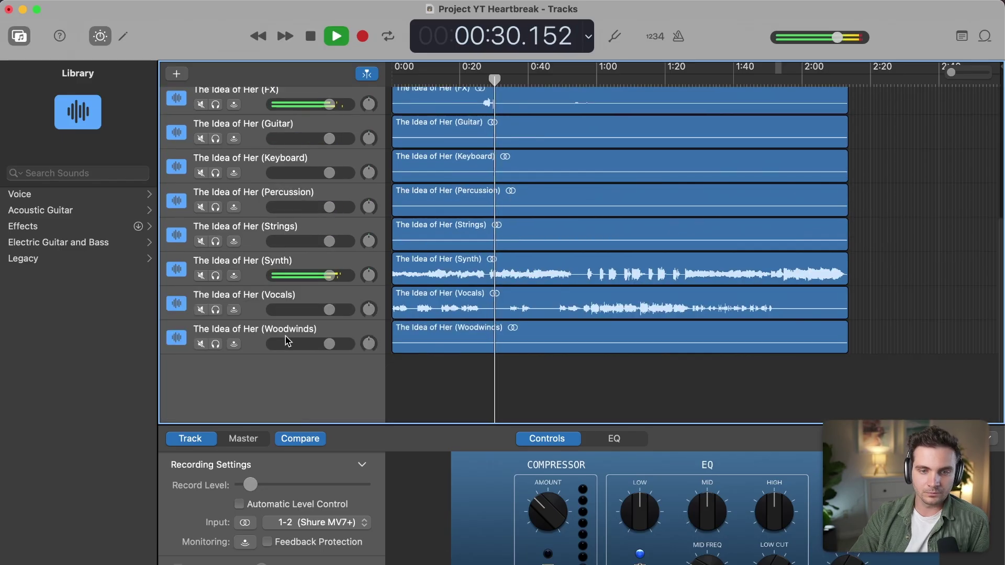
{"action": "scroll", "coordinate": [564, 270], "scroll_direction": "up", "scroll_amount": 4}
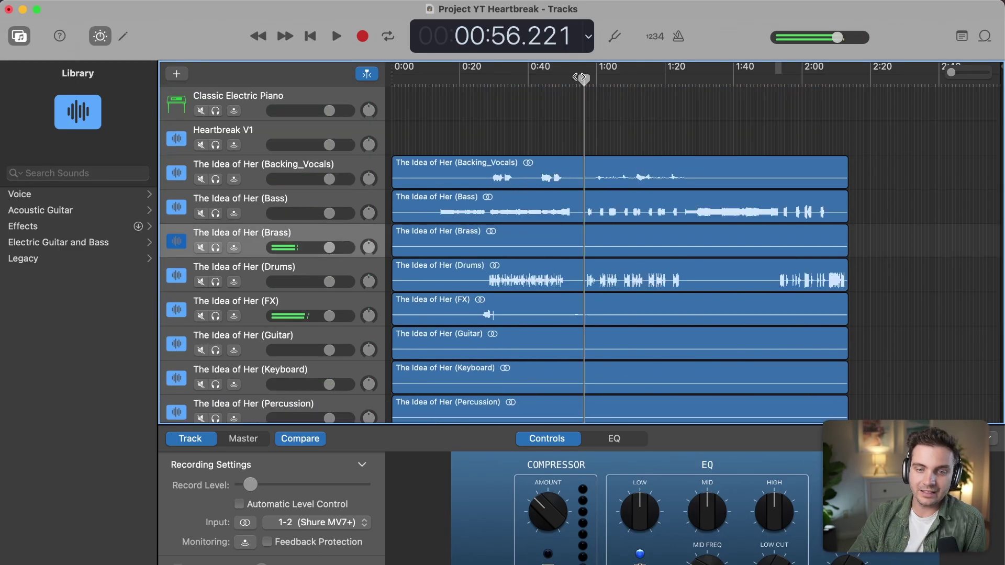
{"action": "key", "text": "space"}
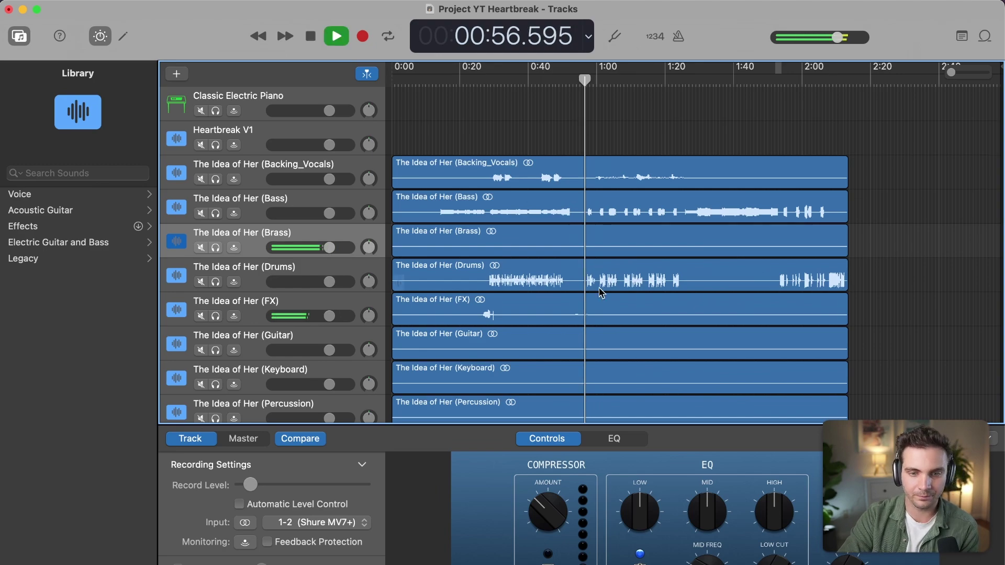
{"action": "scroll", "coordinate": [600, 292], "scroll_direction": "down", "scroll_amount": 3}
{"action": "scroll", "coordinate": [600, 292], "scroll_direction": "down", "scroll_amount": 3}
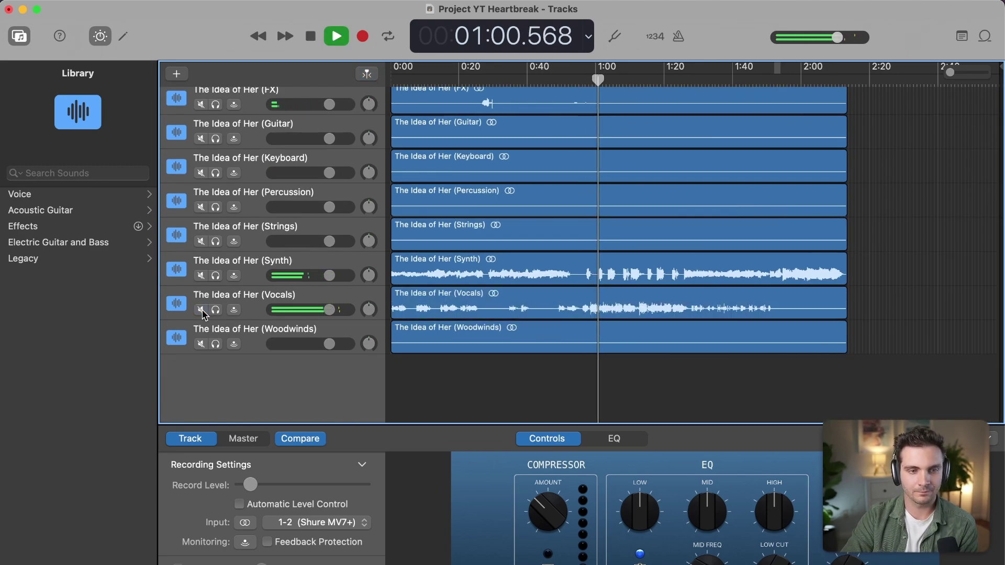
Toggle the Synth mute, mute the Brass track, and play the remaining mix.
{"action": "left_click", "coordinate": [202, 276]}
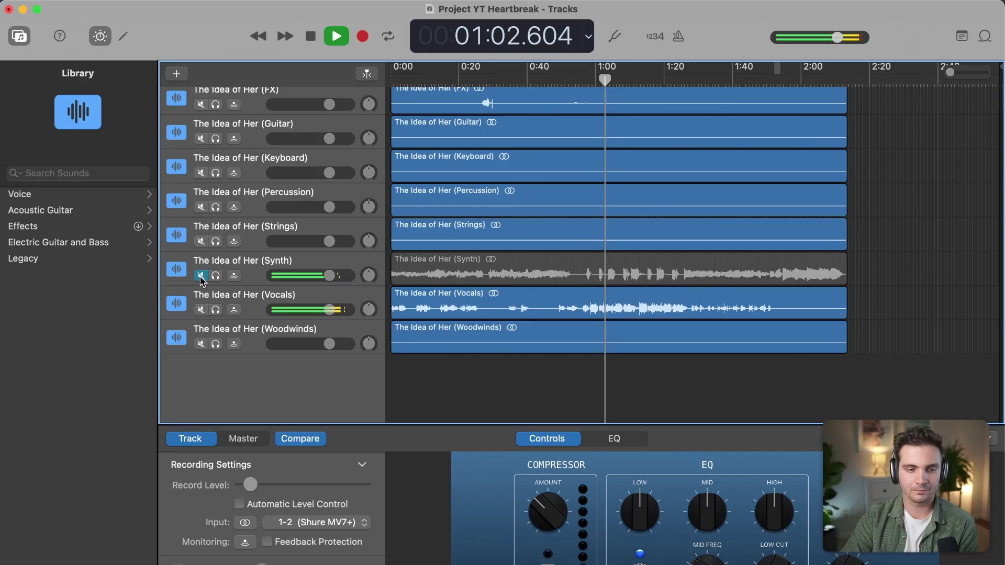
{"action": "left_click", "coordinate": [201, 276]}
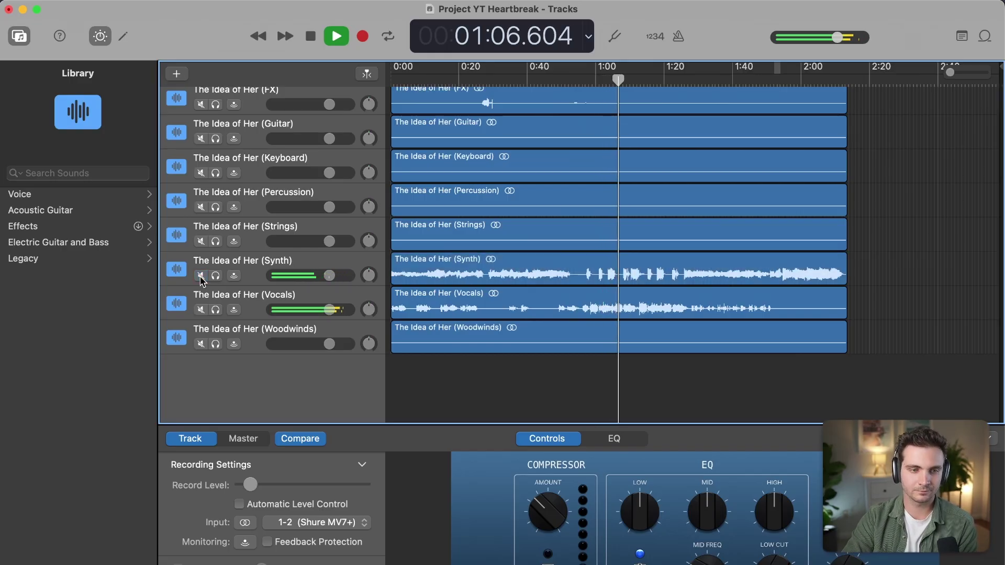
{"action": "key", "text": "space"}
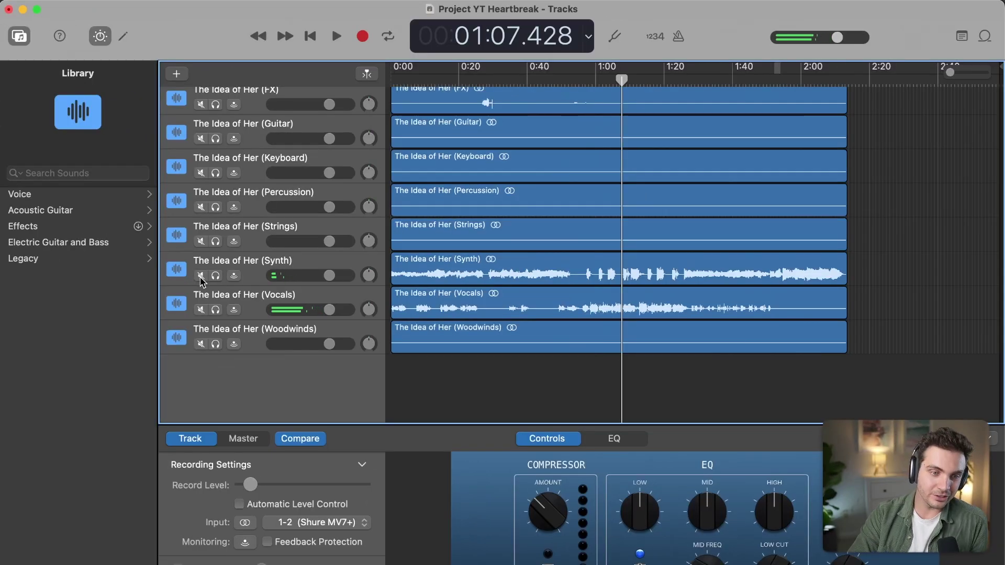
{"action": "scroll", "coordinate": [202, 281], "scroll_direction": "up", "scroll_amount": 5}
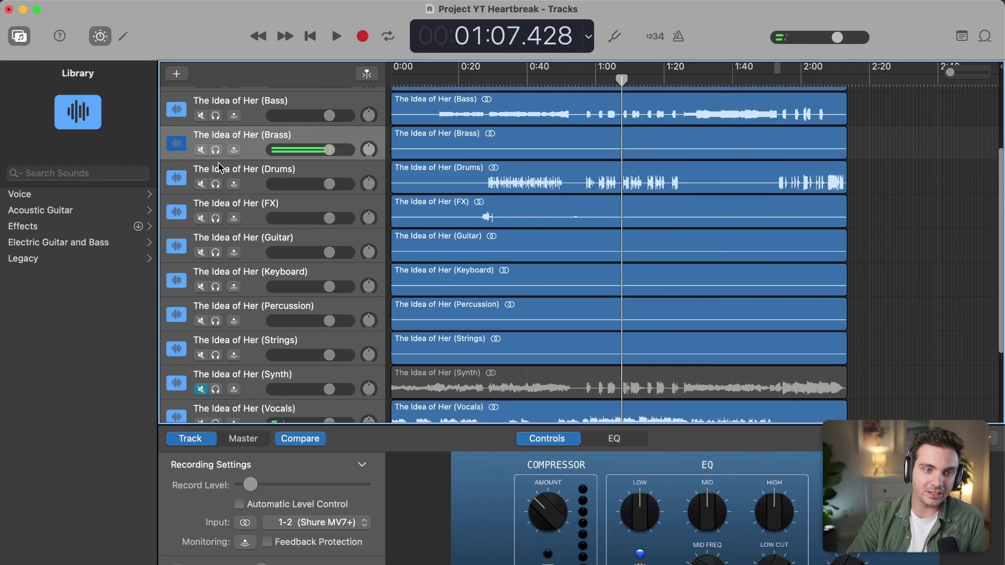
{"action": "left_click", "coordinate": [200, 149]}
{"action": "key", "text": "space"}
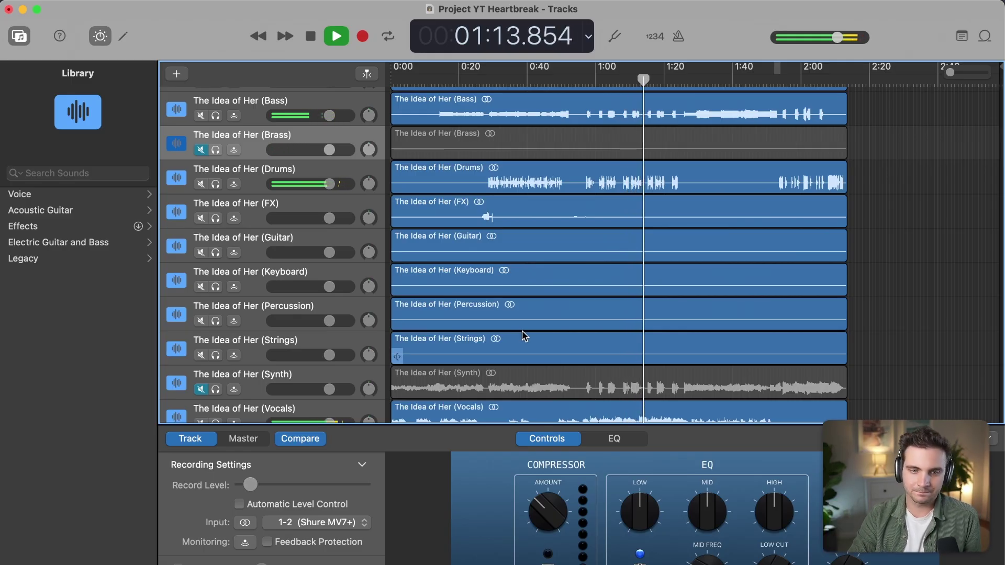
{"action": "key", "text": "space"}
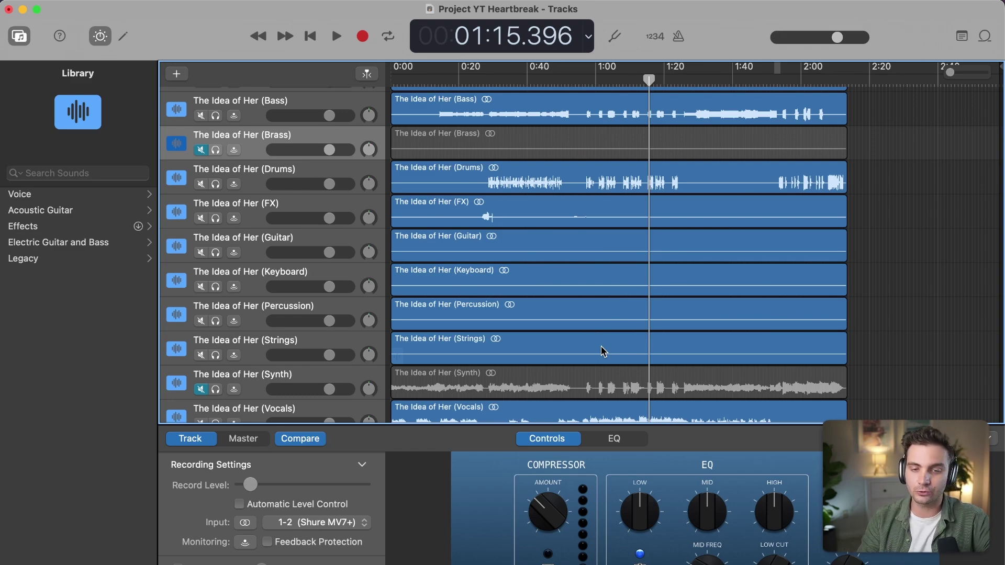
Set up a 256 kbit/s MP3 export via Export Song to Disk into the GarageBand folder.
{"action": "scroll", "coordinate": [602, 352], "scroll_direction": "down", "scroll_amount": 5}
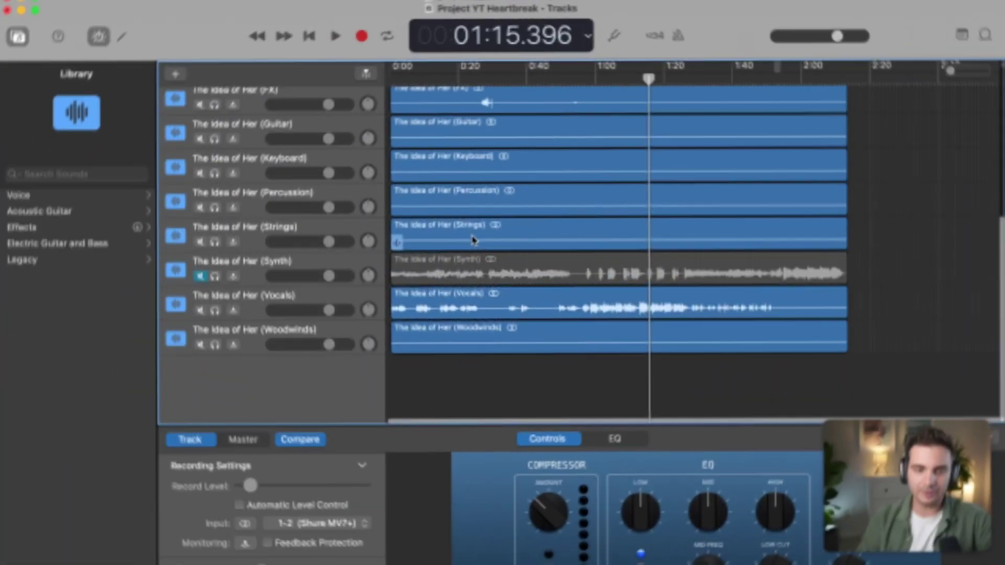
{"action": "scroll", "coordinate": [476, 235], "scroll_direction": "up", "scroll_amount": 6}
{"action": "left_click", "coordinate": [277, 1]}
{"action": "left_click", "coordinate": [325, 89]}
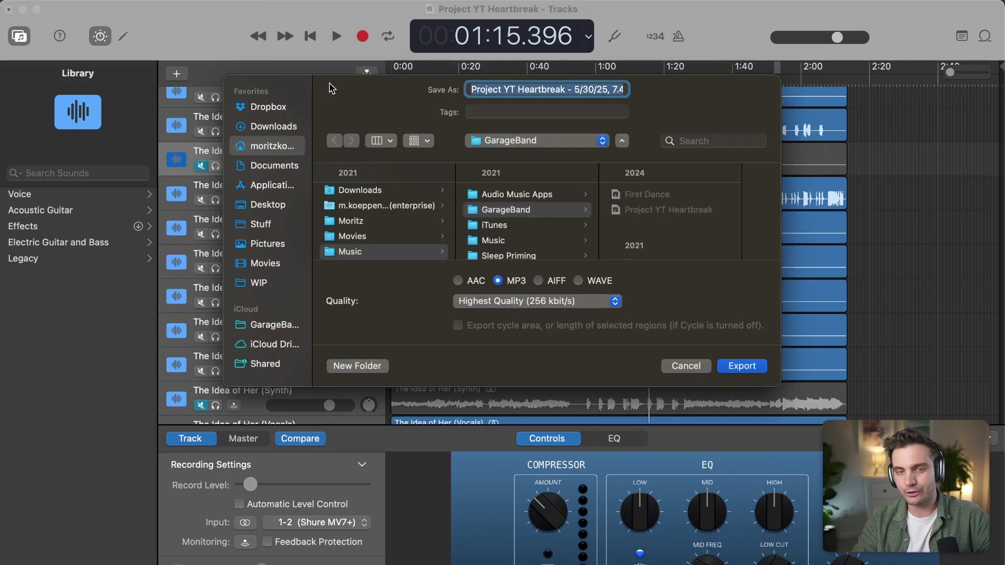
{"action": "left_click", "coordinate": [519, 212]}
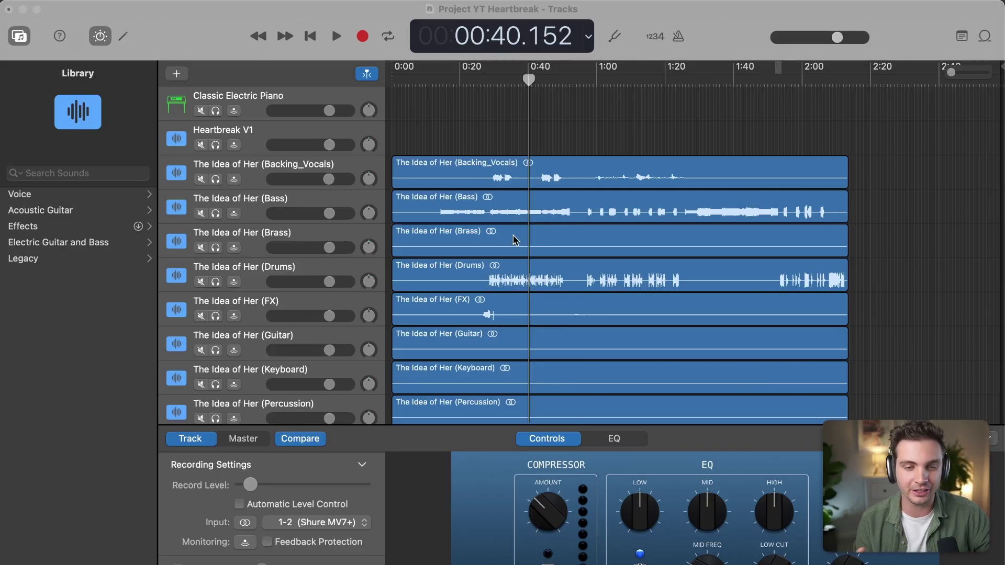
Play from about 0:40, then mute the Vocals and Backing_Vocals tracks.
{"action": "scroll", "coordinate": [425, 314], "scroll_direction": "down", "scroll_amount": 6}
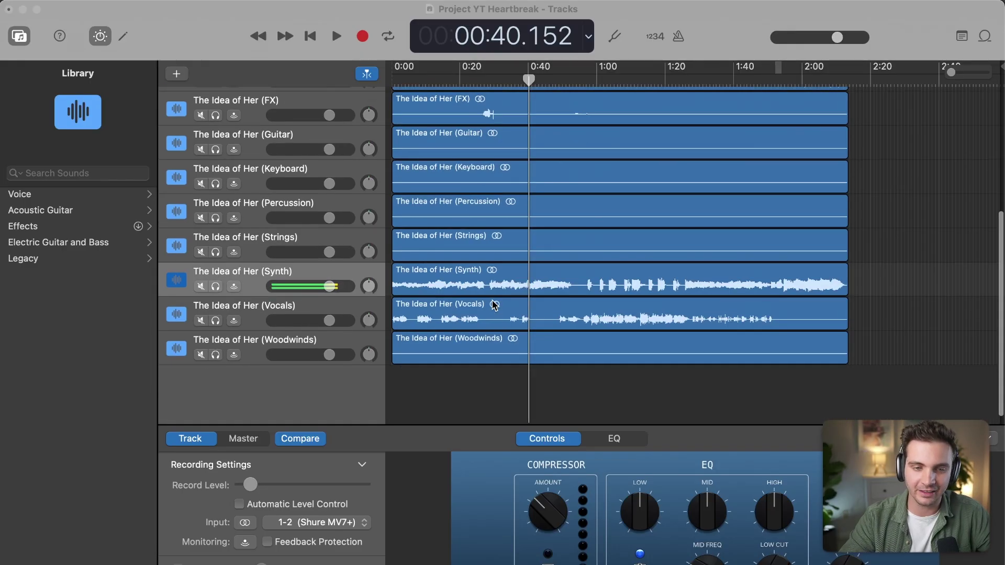
{"action": "scroll", "coordinate": [422, 360], "scroll_direction": "up", "scroll_amount": 4}
{"action": "key", "text": "space"}
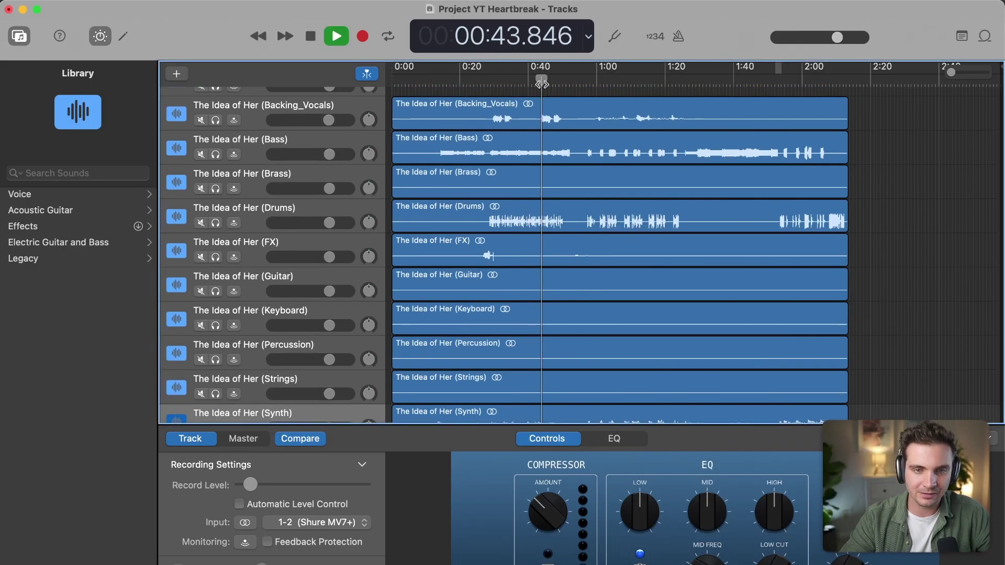
{"action": "scroll", "coordinate": [238, 297], "scroll_direction": "down", "scroll_amount": 4}
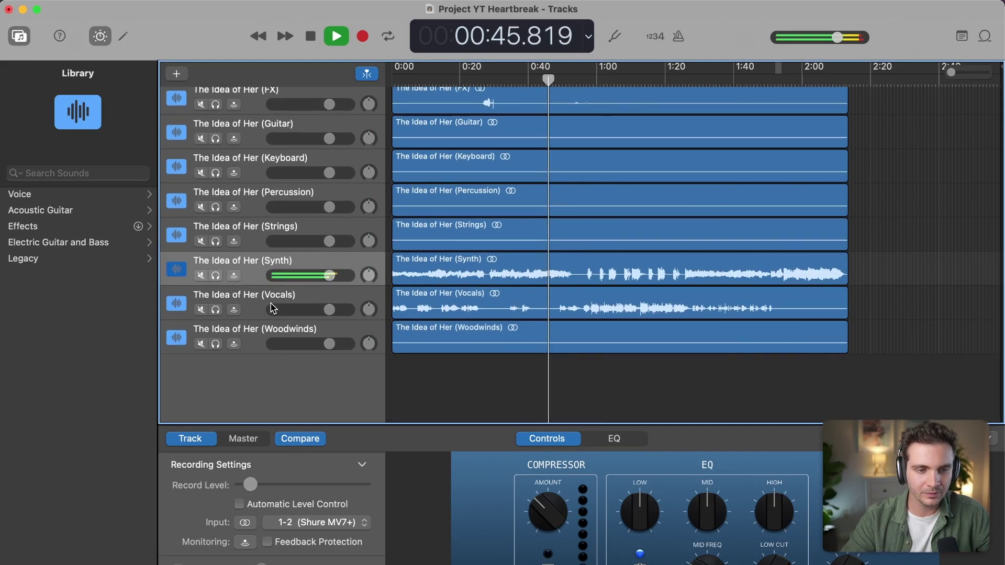
{"action": "key", "text": "space"}
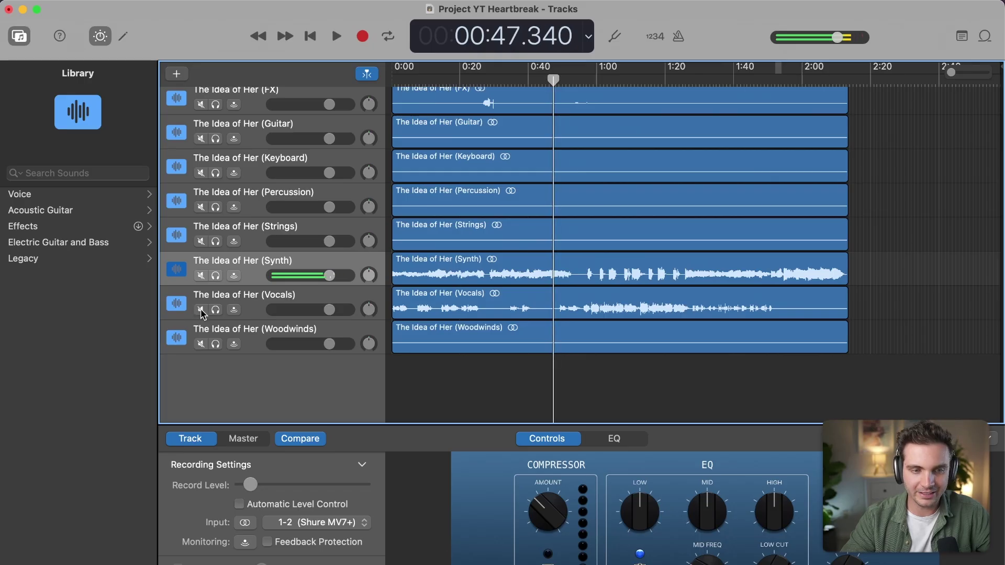
{"action": "left_click", "coordinate": [201, 310]}
{"action": "scroll", "coordinate": [217, 182], "scroll_direction": "up", "scroll_amount": 6}
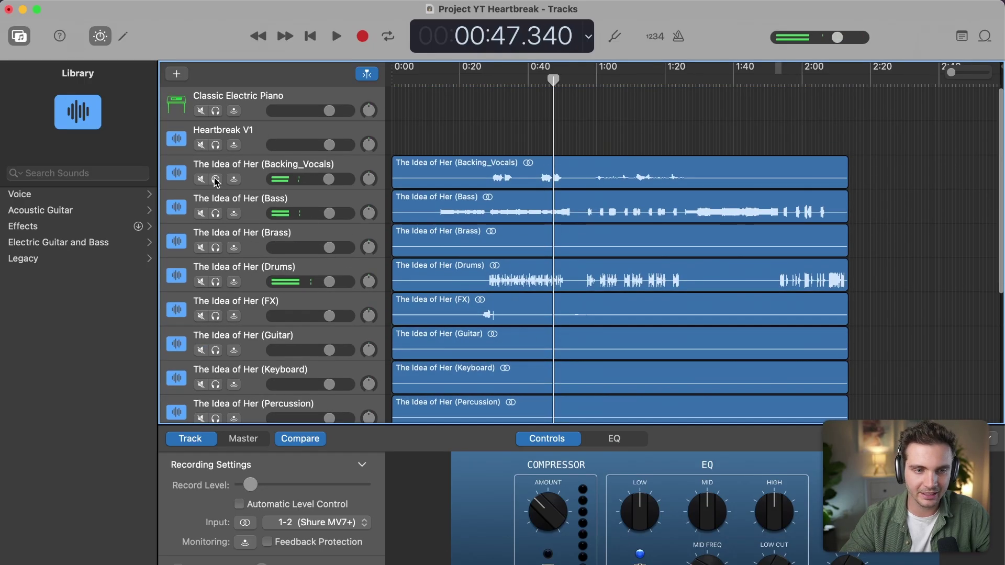
{"action": "left_click", "coordinate": [201, 179]}
Set Synth to +0.3 dB, Bass to +2.2 dB, lower Drums to -3.5 dB, and play.
{"action": "scroll", "coordinate": [574, 400], "scroll_direction": "down", "scroll_amount": 6}
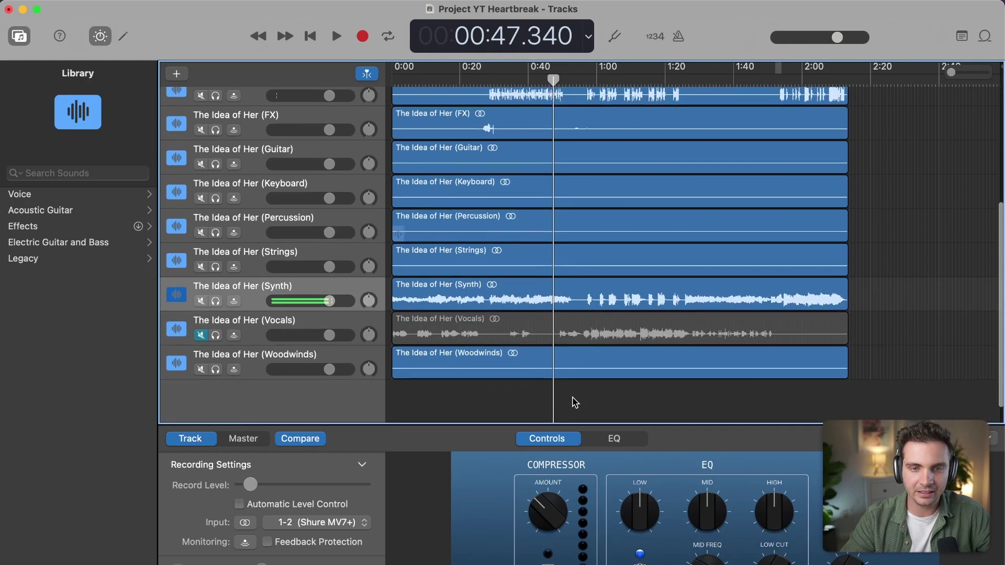
{"action": "scroll", "coordinate": [518, 283], "scroll_direction": "up", "scroll_amount": 4}
{"action": "scroll", "coordinate": [312, 377], "scroll_direction": "down", "scroll_amount": 2}
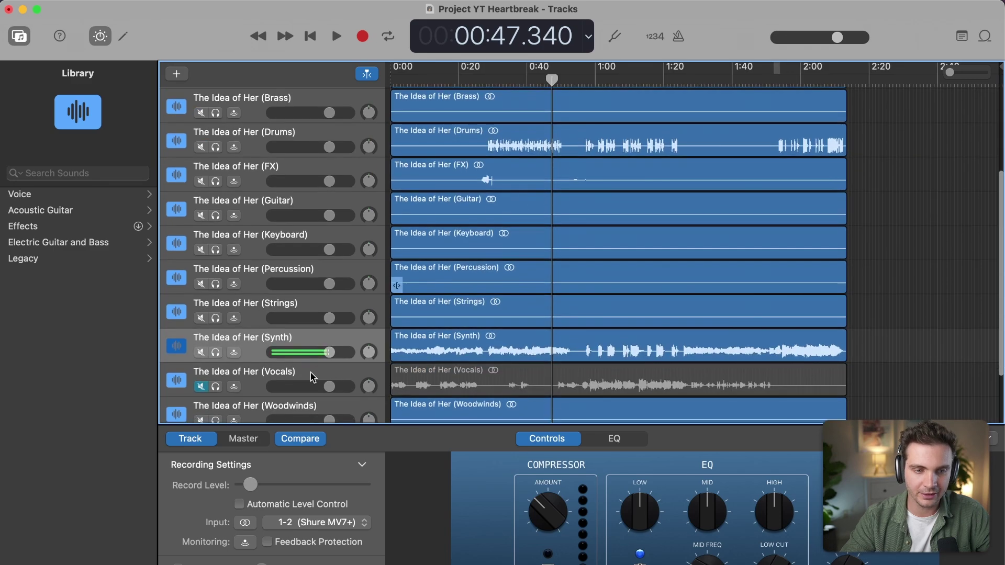
{"action": "left_click_drag", "start_coordinate": [329, 352], "coordinate": [331, 352]}
{"action": "scroll", "coordinate": [314, 199], "scroll_direction": "up", "scroll_amount": 3}
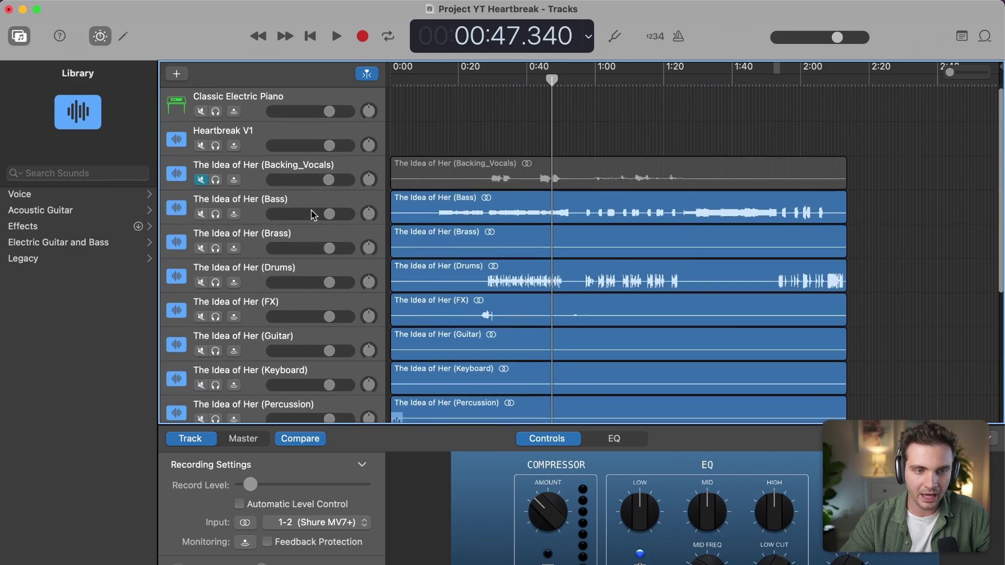
{"action": "left_click_drag", "start_coordinate": [333, 213], "coordinate": [340, 213]}
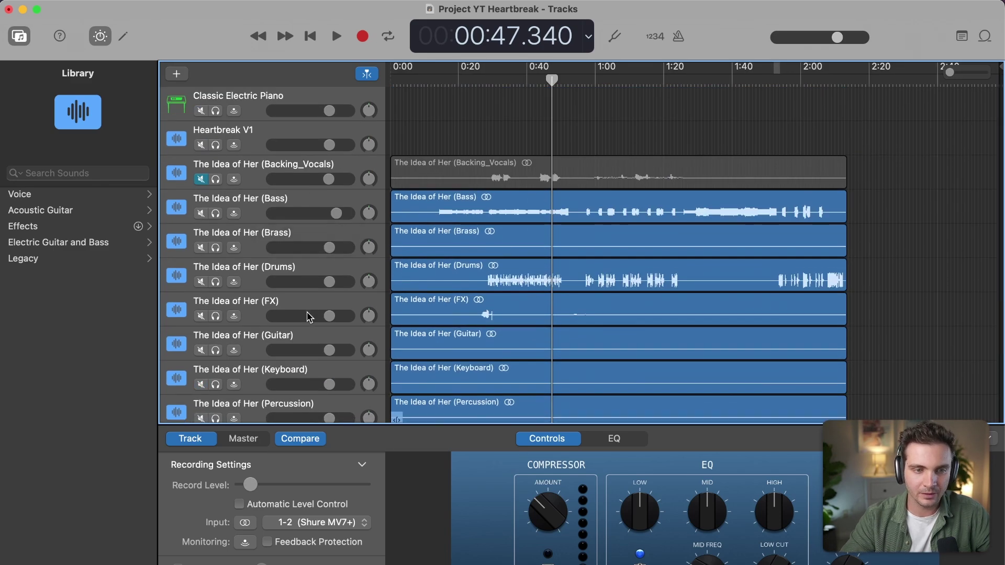
{"action": "left_click_drag", "start_coordinate": [329, 282], "coordinate": [318, 282]}
{"action": "key", "text": "space"}
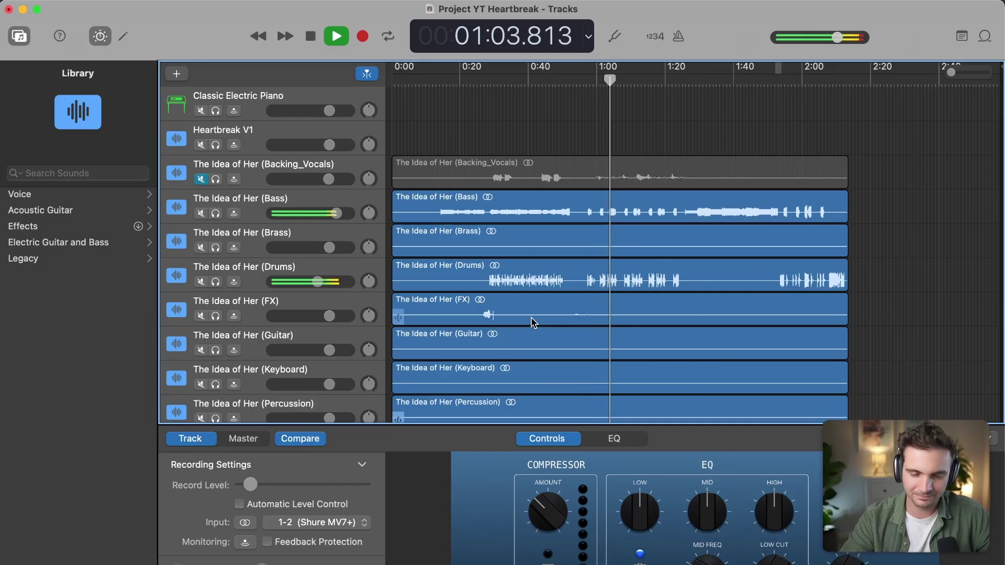
Boost the low and high EQ bands and play the mix to hear the change.
{"action": "key", "text": "space"}
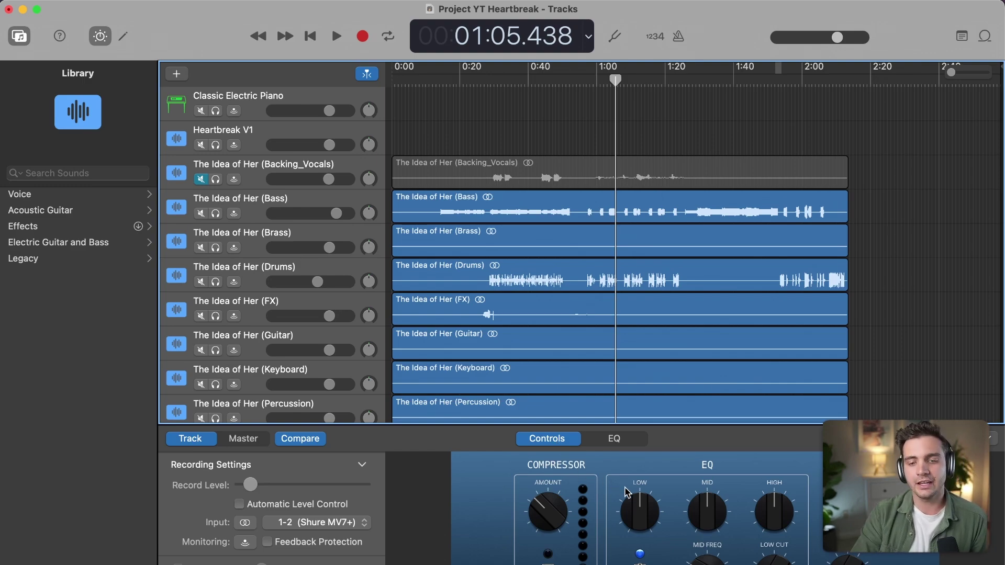
{"action": "left_click_drag", "start_coordinate": [641, 507], "coordinate": [605, 493]}
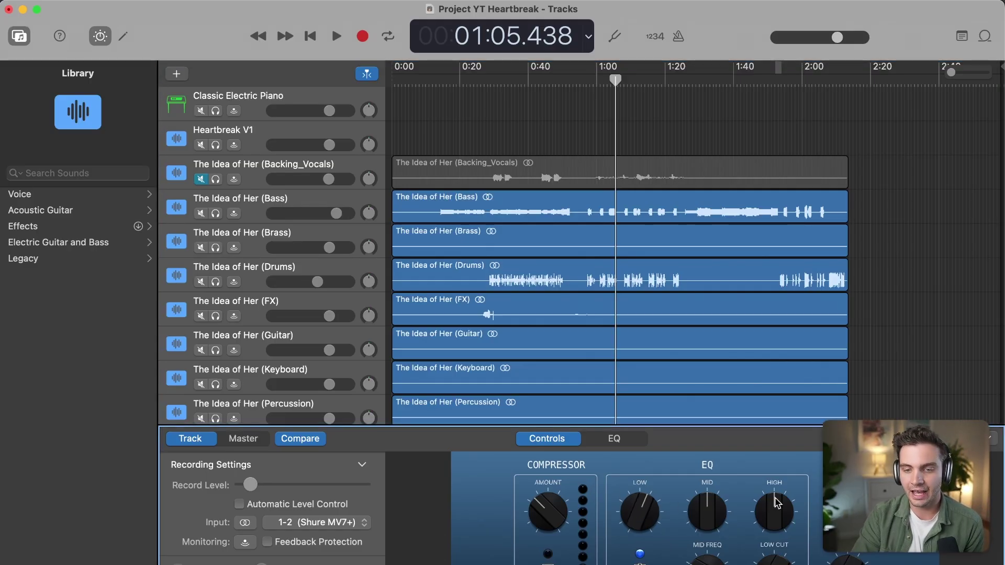
{"action": "left_click_drag", "start_coordinate": [790, 507], "coordinate": [683, 482]}
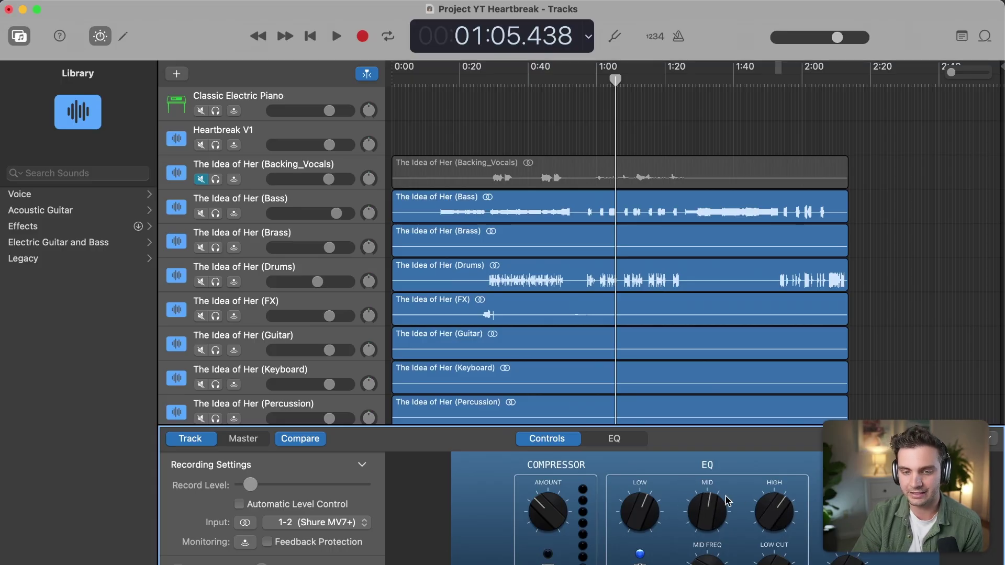
{"action": "key", "text": "space"}
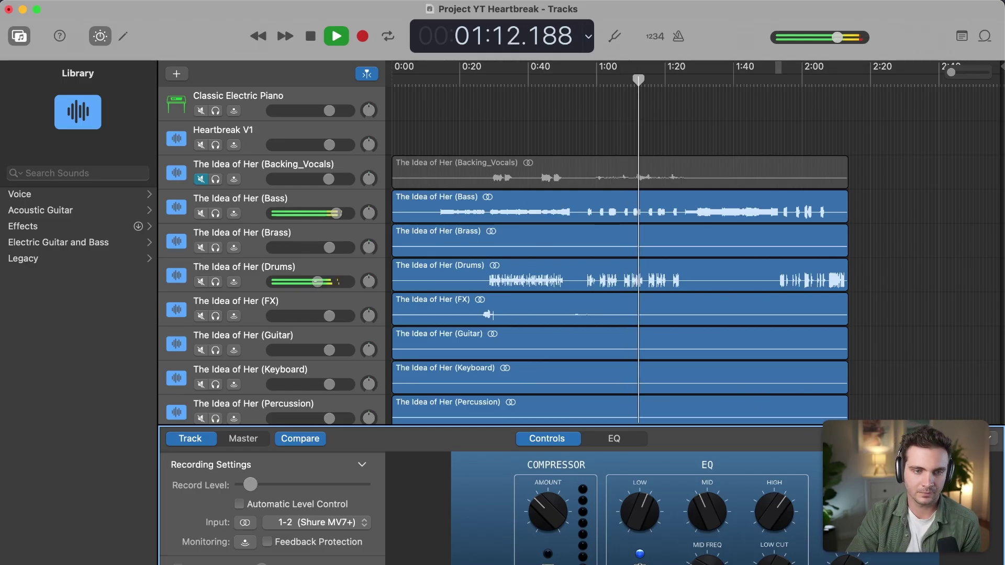
Lower Drums to -7.9 dB, replay from 0:29, cut the mid EQ, then switch to Chrome.
{"action": "left_click_drag", "start_coordinate": [327, 289], "coordinate": [303, 285]}
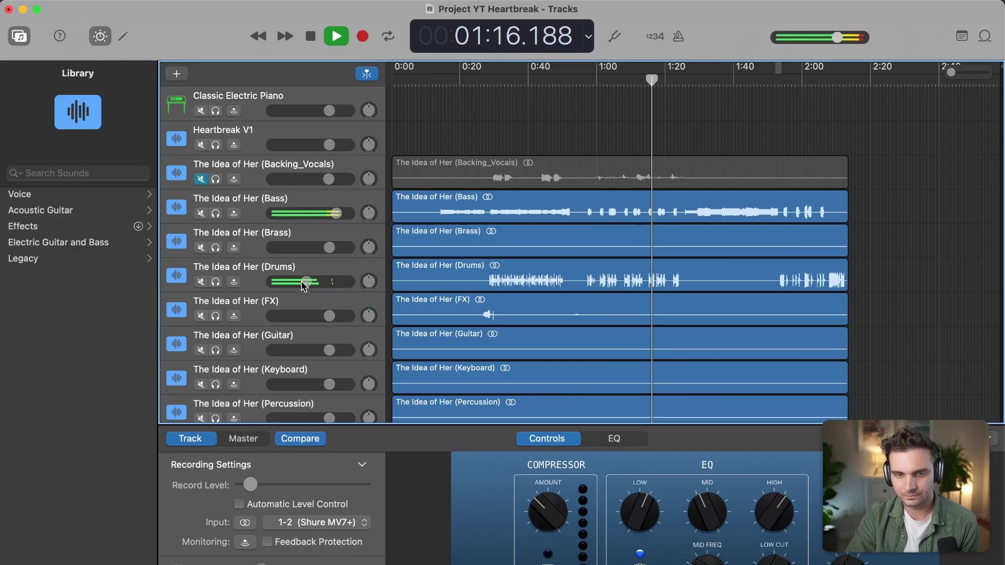
{"action": "key", "text": "space"}
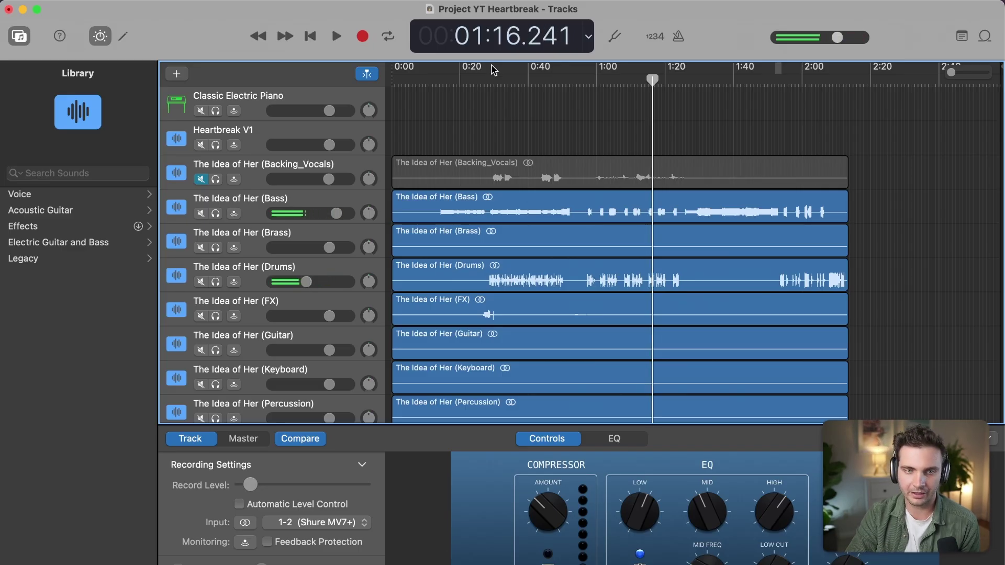
{"action": "left_click", "coordinate": [493, 76]}
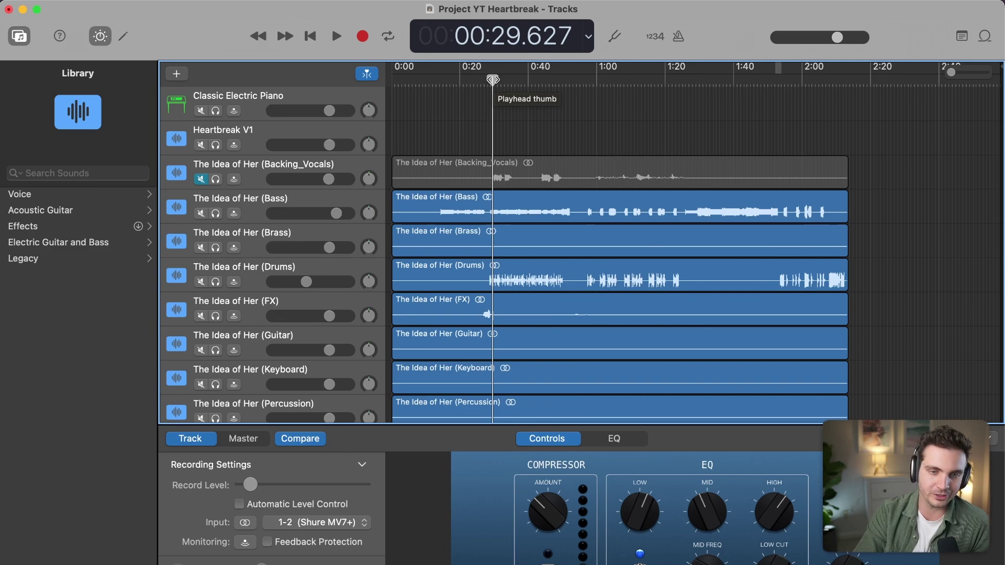
{"action": "key", "text": "space"}
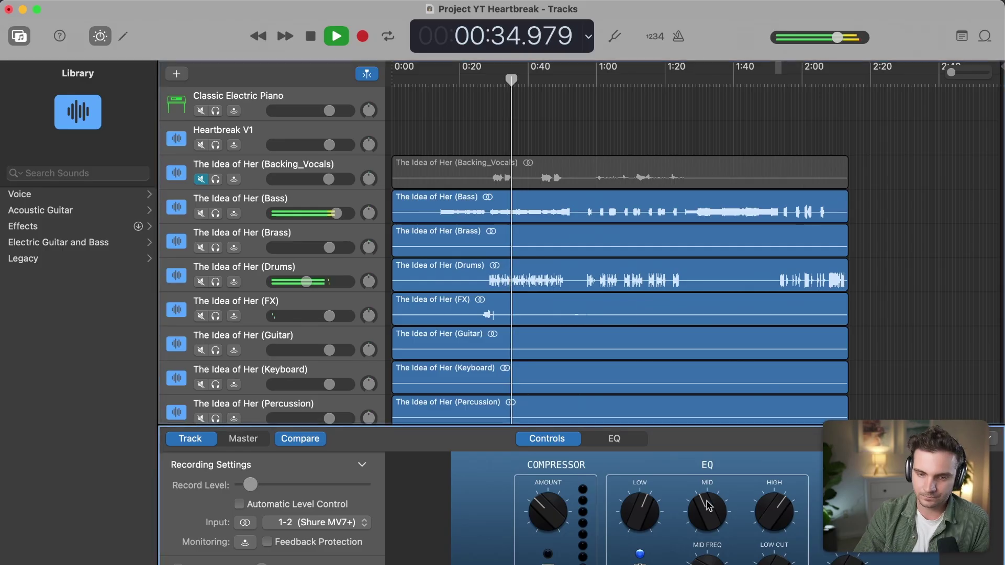
{"action": "left_click_drag", "start_coordinate": [707, 505], "coordinate": [698, 426]}
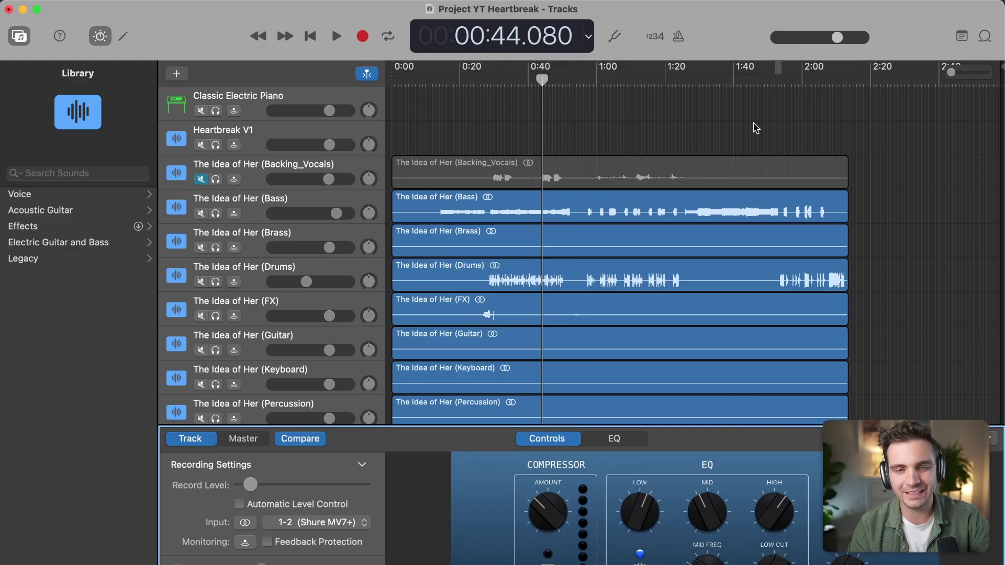
{"action": "key", "text": "super+Tab"}
{"action": "key", "text": "super+Tab"}
{"action": "key", "text": "super+Tab"}
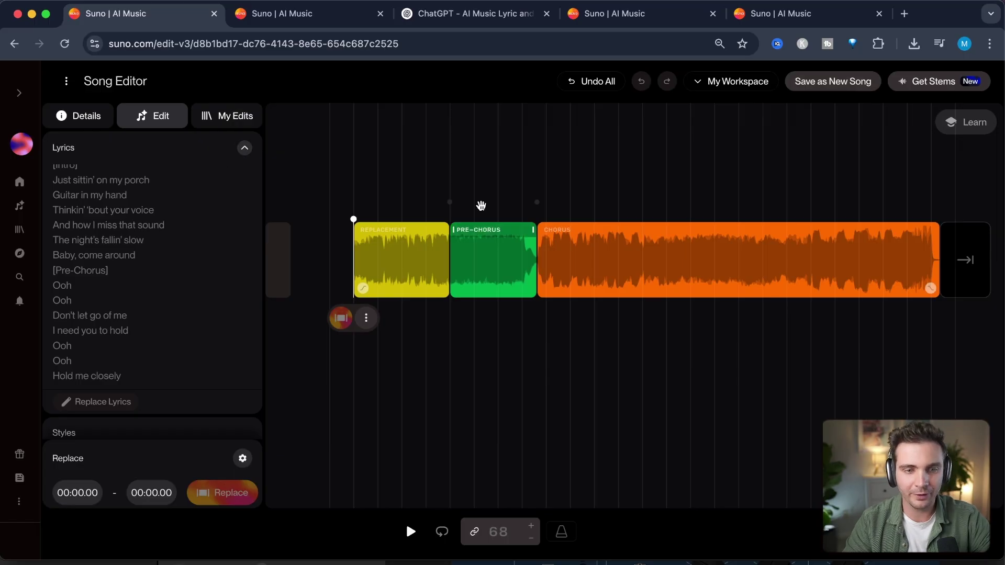
Play the song, open its stems, and preview Vocals and Backing_Vocals unmuted, then leave both muted.
{"action": "key", "text": "space"}
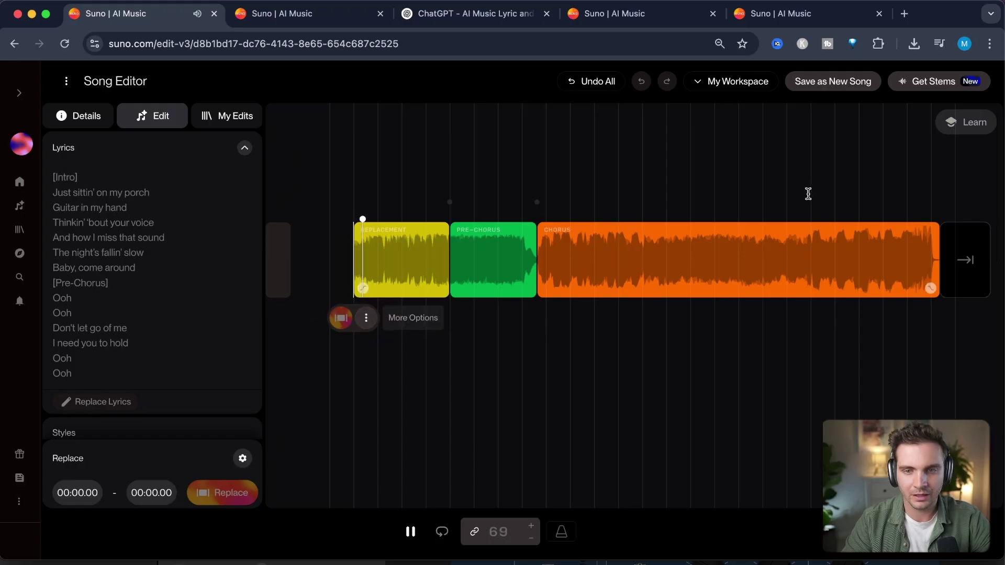
{"action": "left_click", "coordinate": [914, 88]}
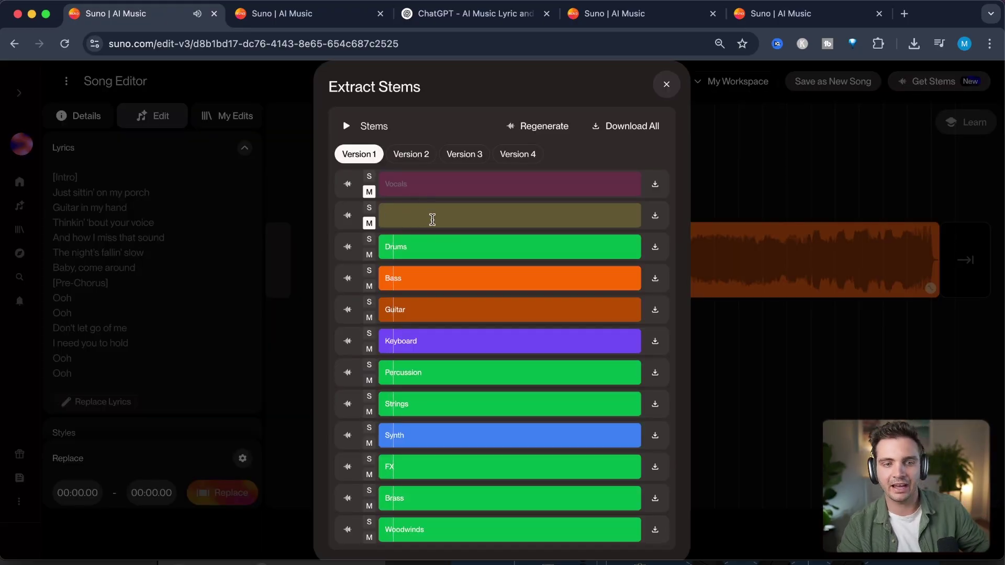
{"action": "left_click", "coordinate": [369, 192]}
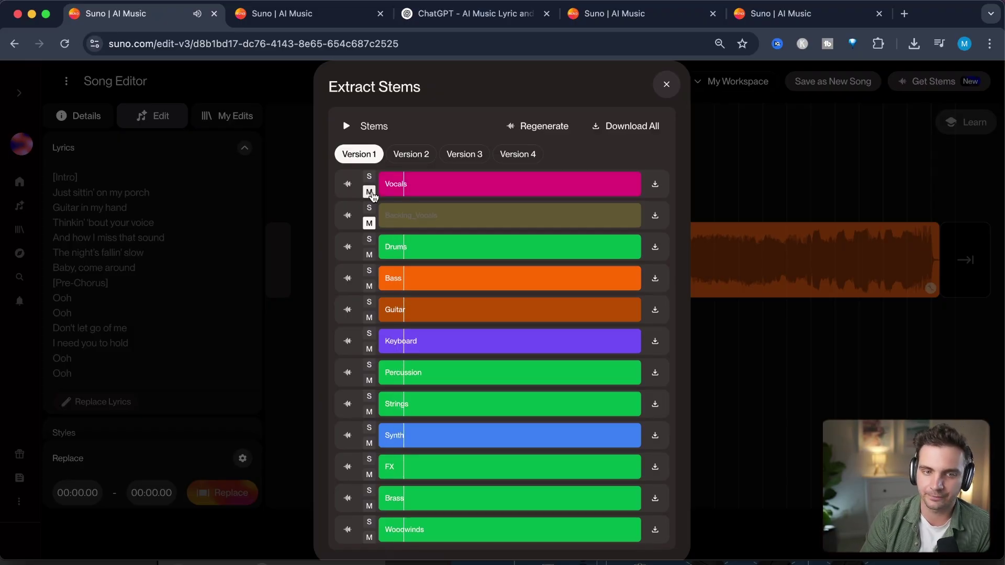
{"action": "left_click", "coordinate": [370, 224]}
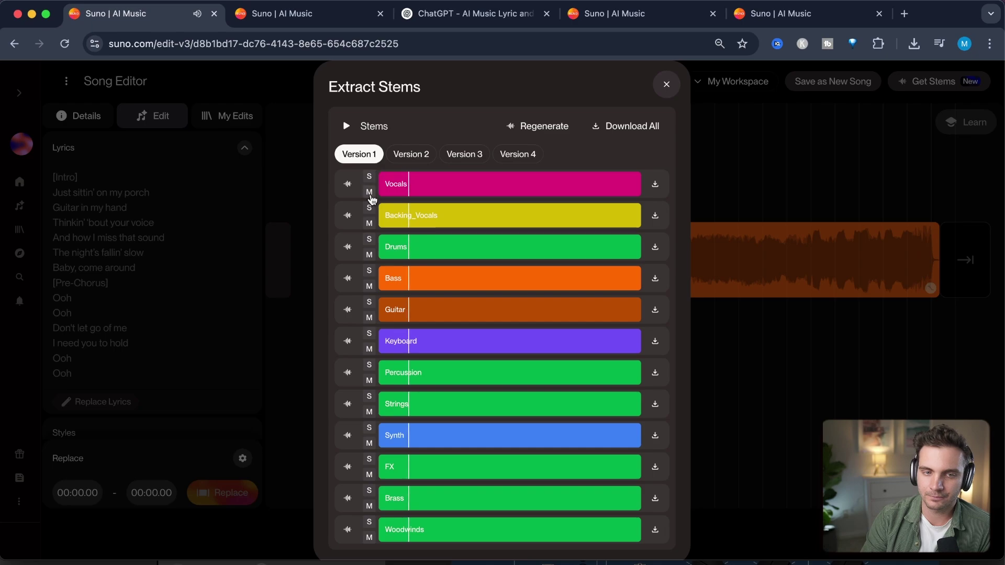
{"action": "left_click", "coordinate": [370, 192]}
{"action": "left_click", "coordinate": [370, 224]}
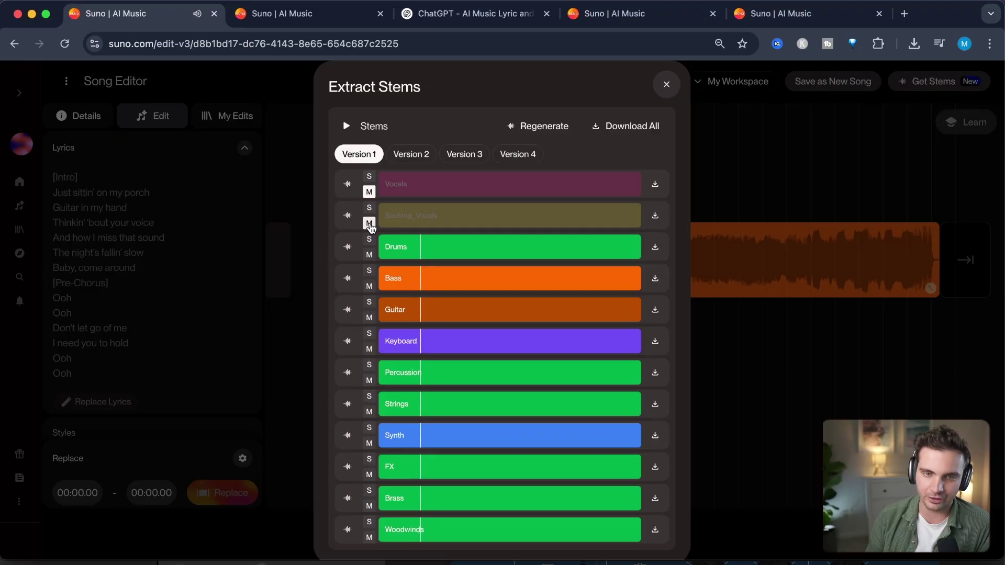
{"action": "scroll", "coordinate": [636, 439], "scroll_direction": "down", "scroll_amount": 1}
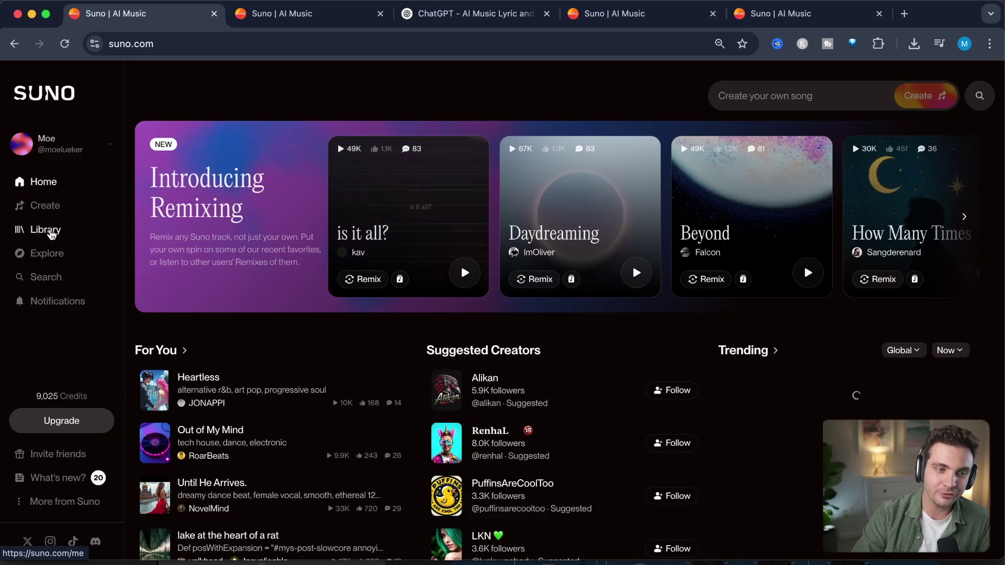
Filter the library to liked songs, then play and pause the Country Hip Hop Fusion remix.
{"action": "left_click", "coordinate": [51, 234]}
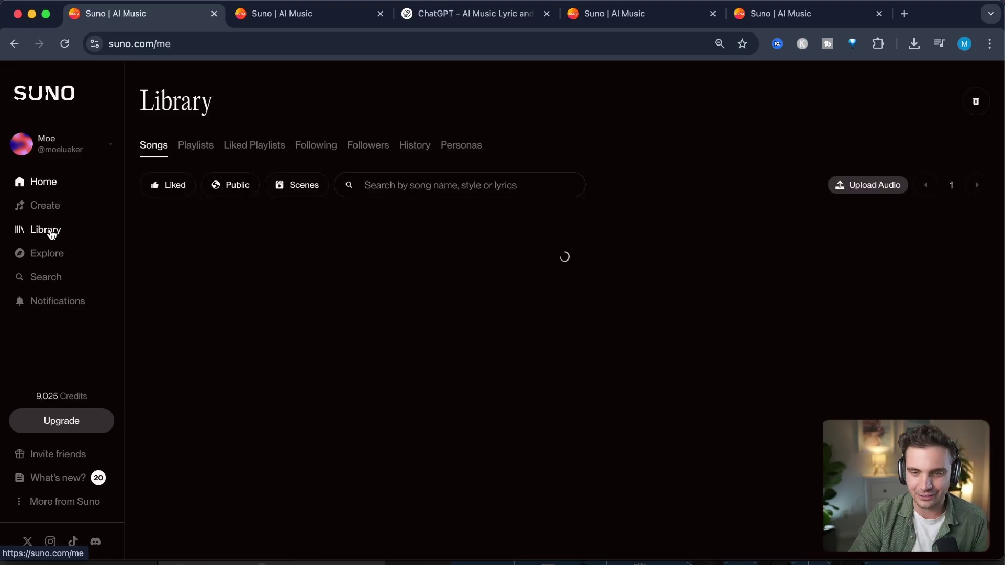
{"action": "left_click", "coordinate": [199, 151]}
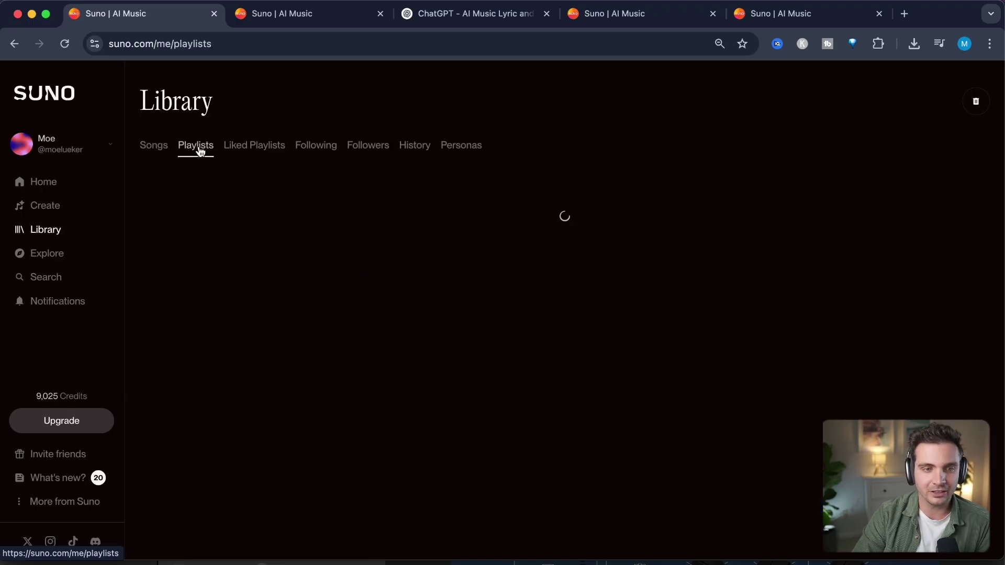
{"action": "left_click", "coordinate": [153, 146]}
{"action": "left_click", "coordinate": [158, 185]}
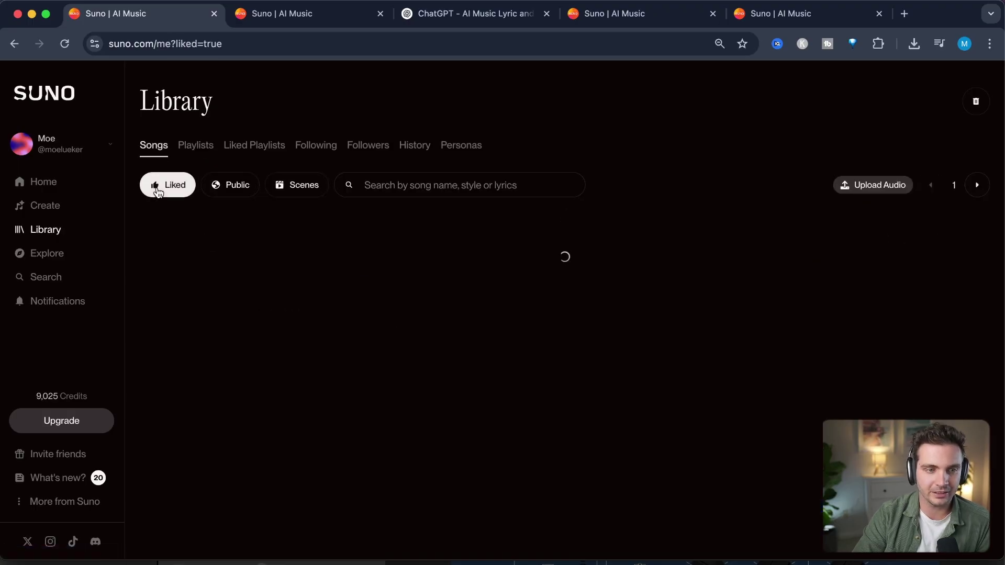
{"action": "left_click", "coordinate": [161, 295]}
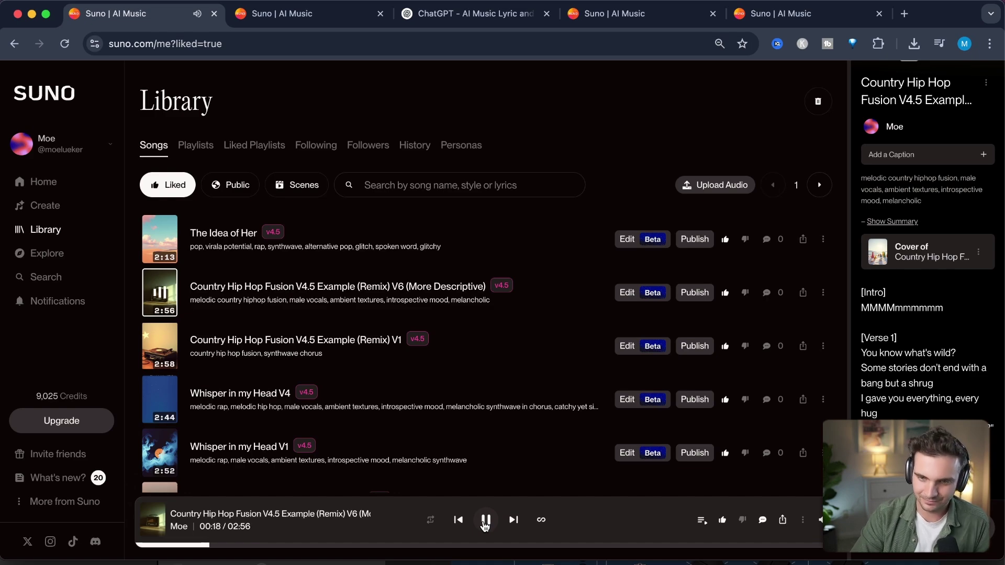
{"action": "left_click", "coordinate": [485, 523]}
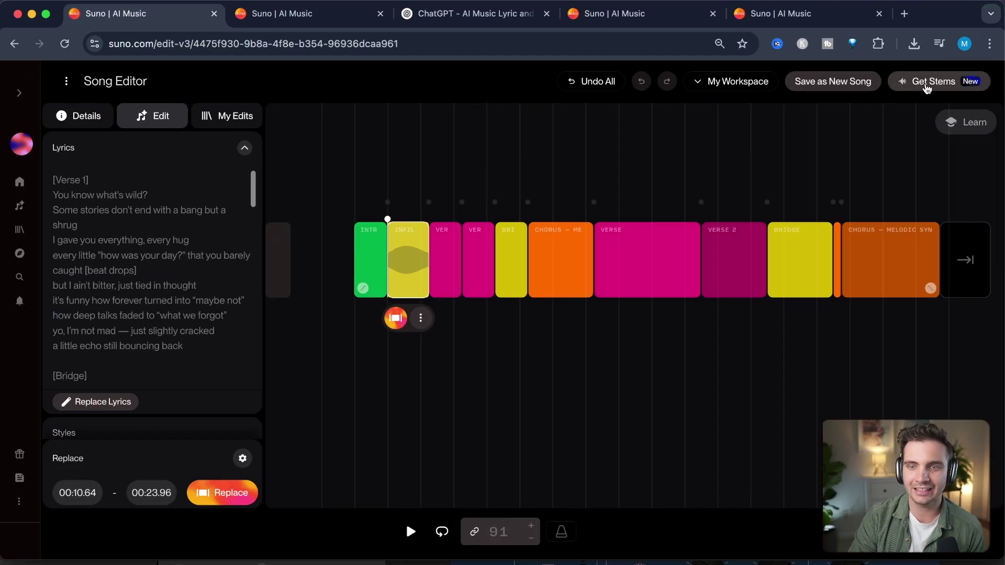
Play the remix's stems with Vocals muted and Backing_Vocals brought back in.
{"action": "left_click", "coordinate": [925, 83]}
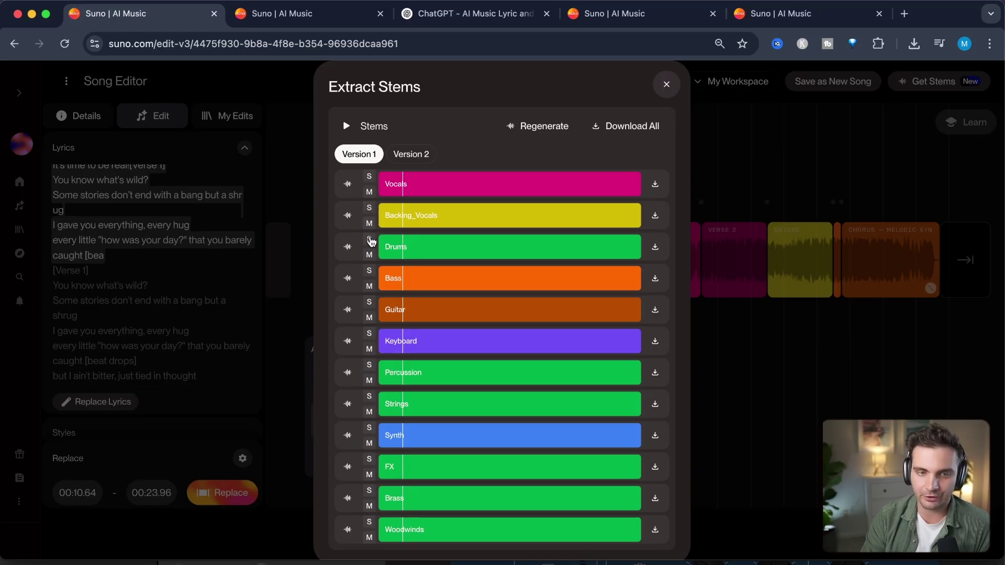
{"action": "left_click", "coordinate": [369, 223]}
{"action": "left_click", "coordinate": [369, 191]}
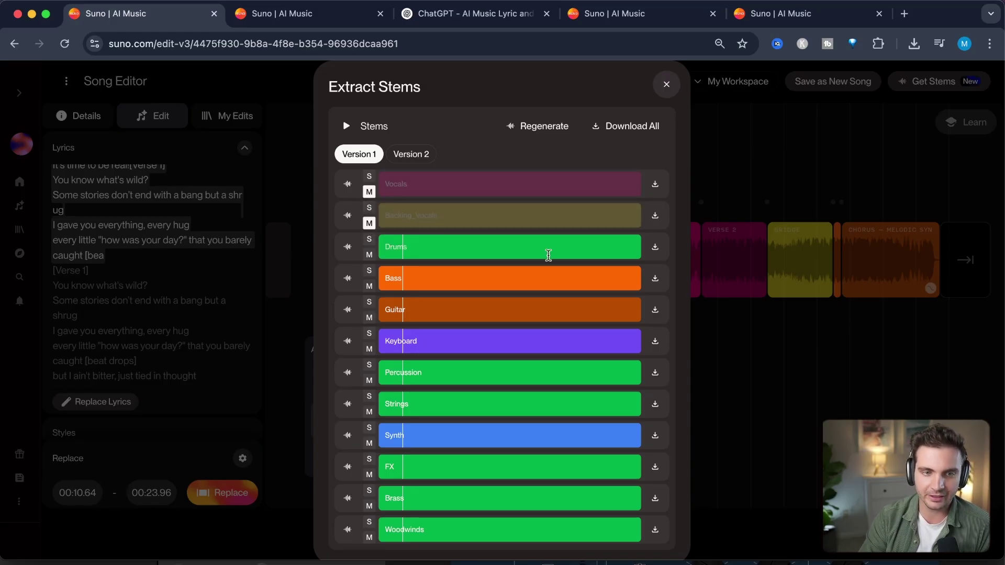
{"action": "left_click", "coordinate": [548, 255]}
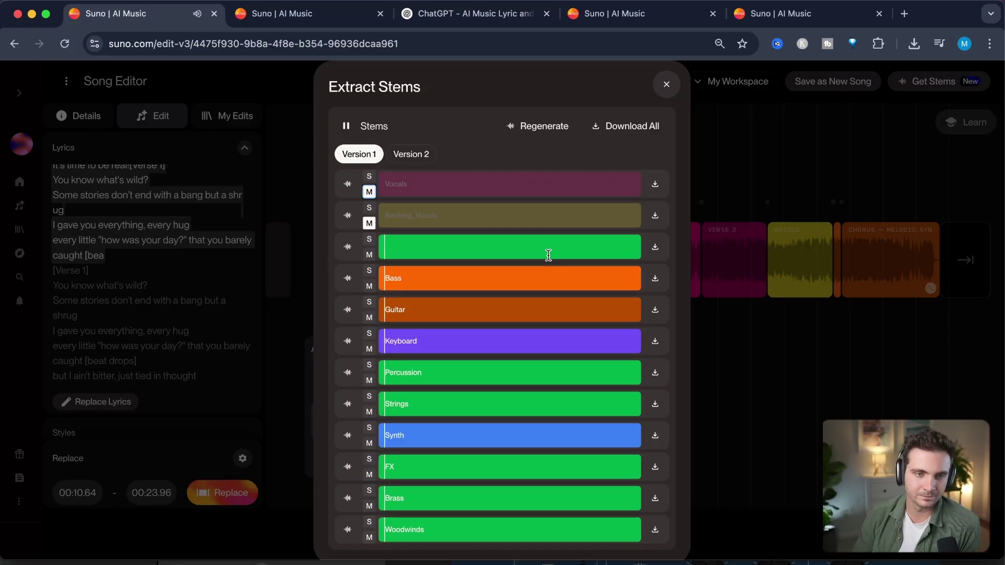
{"action": "left_click", "coordinate": [368, 224]}
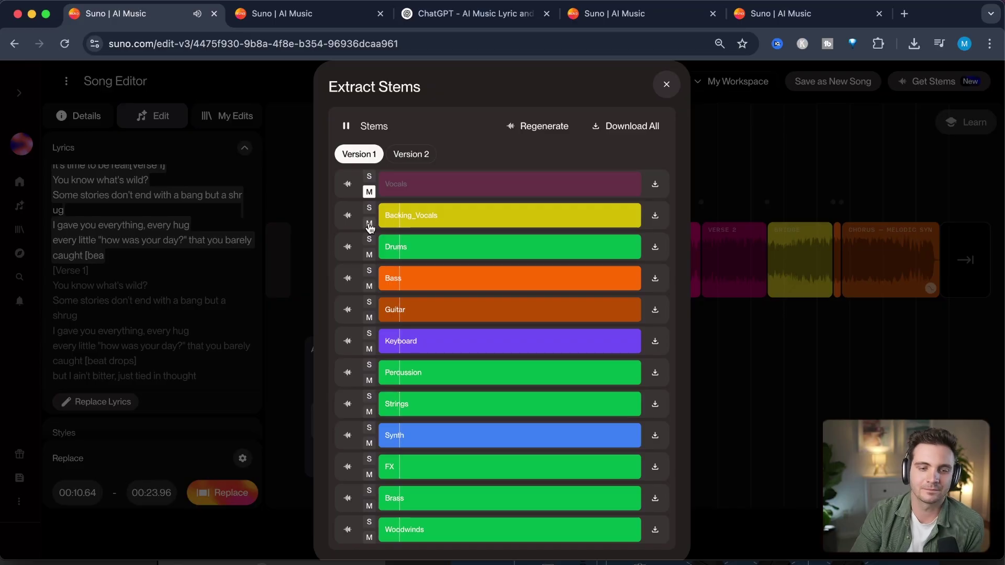
Stop playback, download all stems, and play the Synth stem on its own.
{"action": "left_click", "coordinate": [369, 224]}
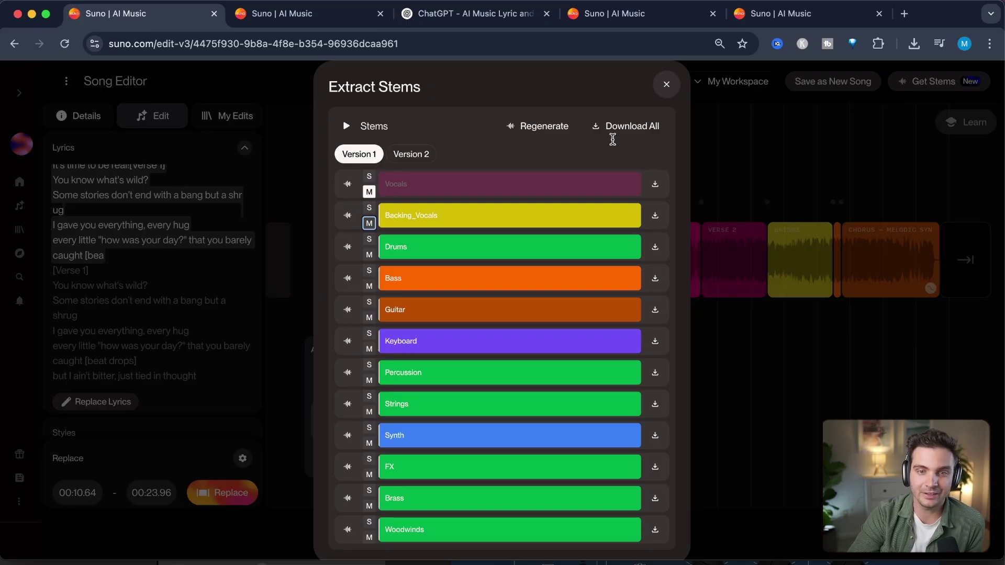
{"action": "left_click", "coordinate": [630, 126]}
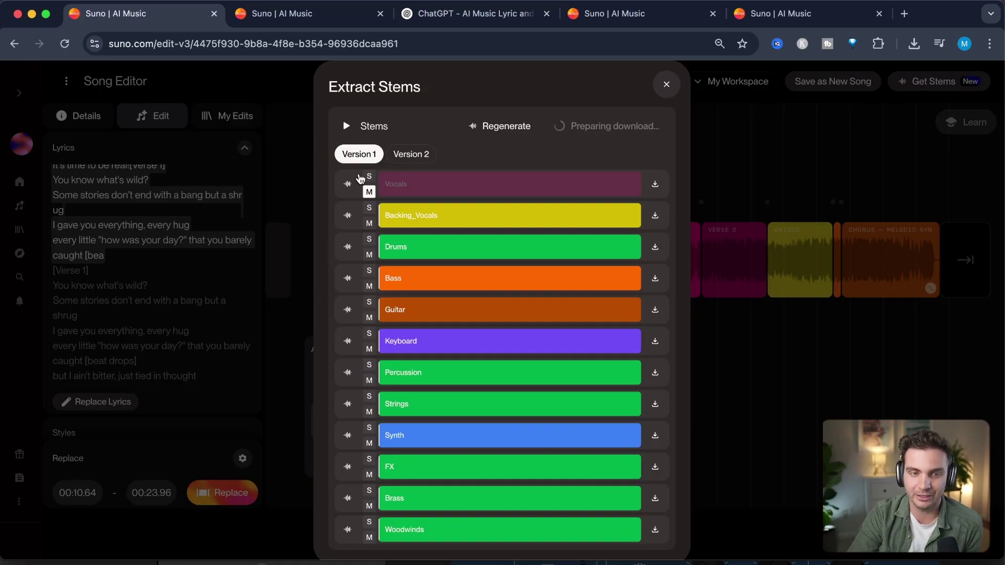
{"action": "left_click", "coordinate": [369, 428]}
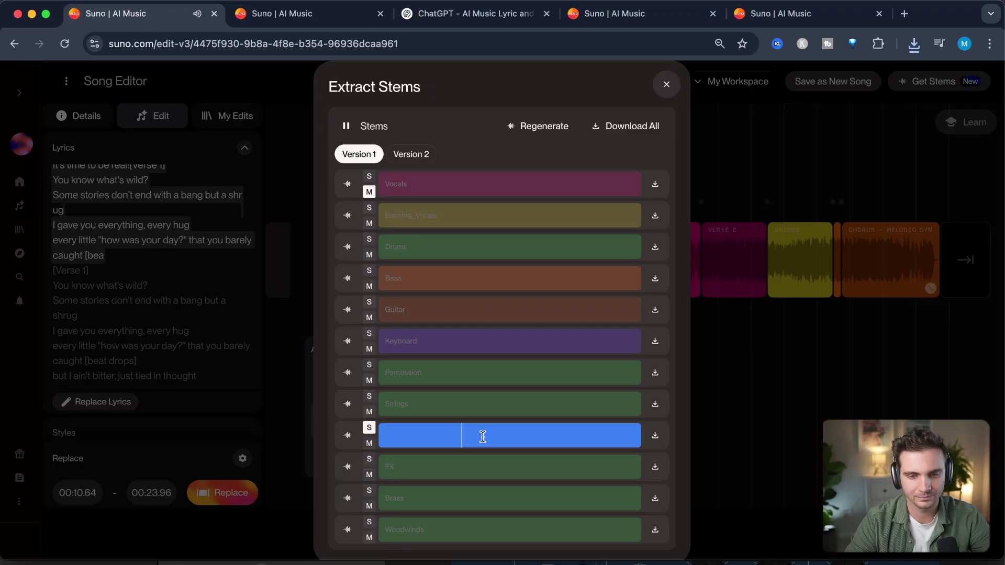
Pause the soloed Synth stem, skip ahead in it, and download only the Synth stem.
{"action": "key", "text": "space"}
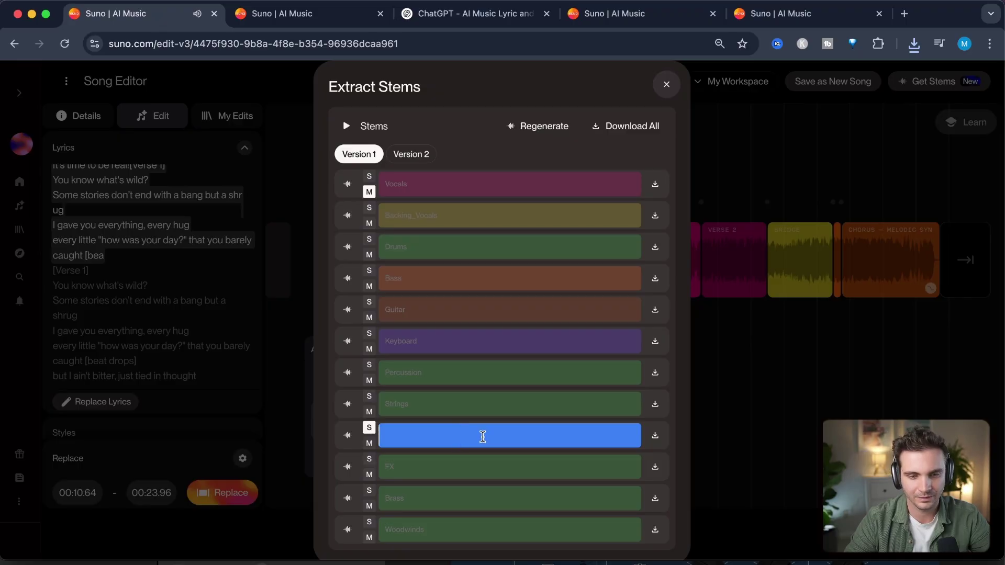
{"action": "left_click", "coordinate": [419, 435]}
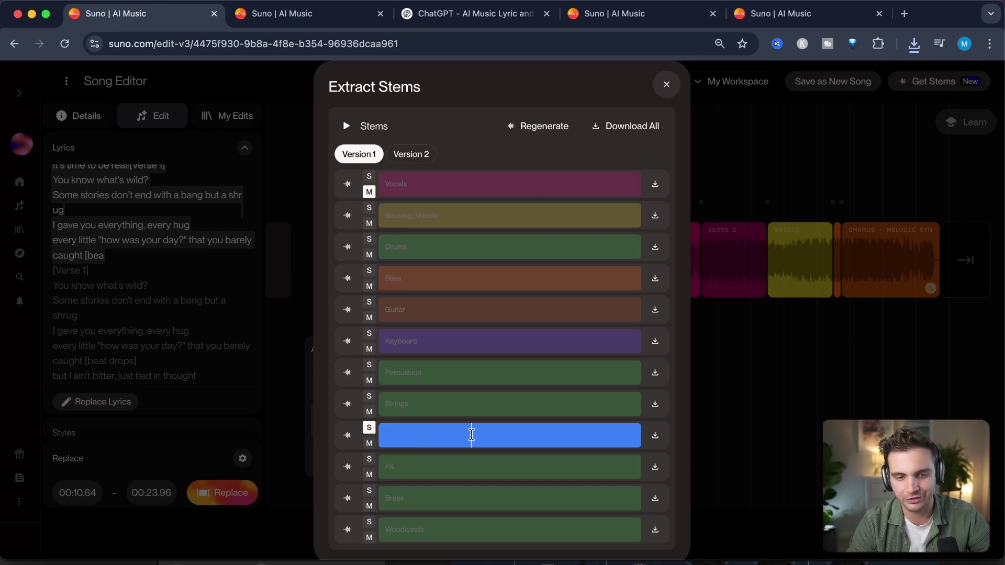
{"action": "left_click", "coordinate": [655, 436]}
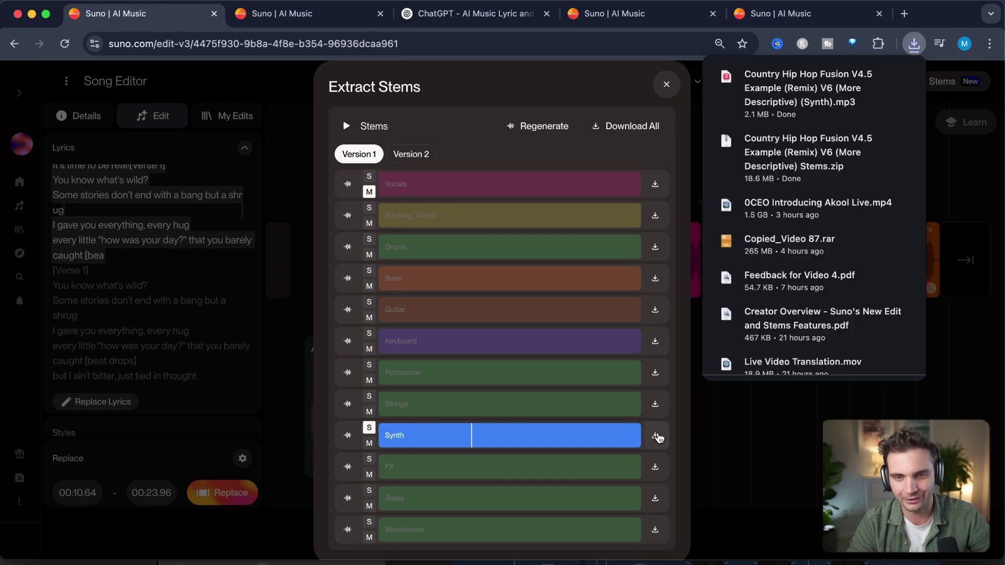
Show the downloaded Synth mp3 in its folder and preview it with Quick Look, skipping ahead.
{"action": "mouse_move", "coordinate": [831, 102]}
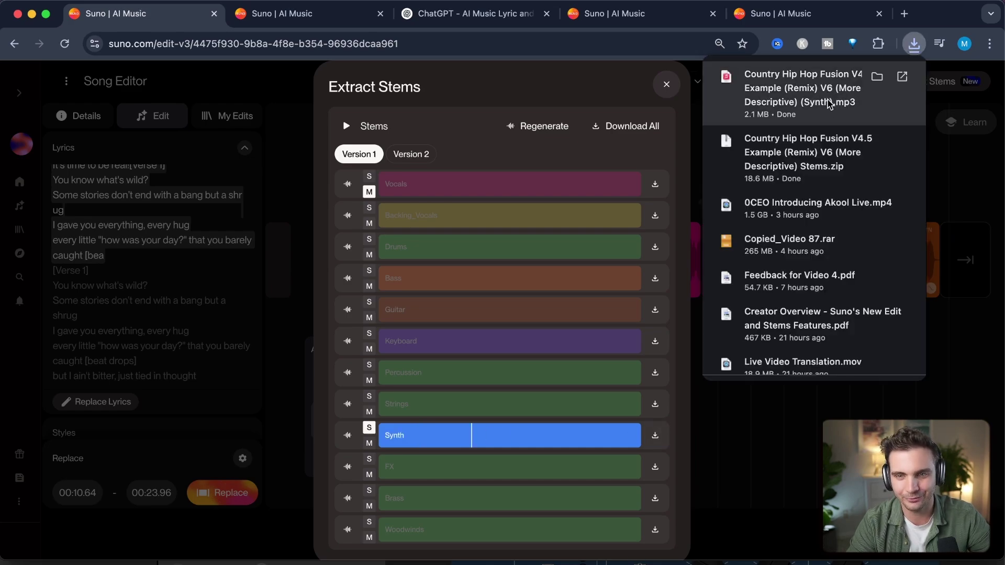
{"action": "left_click", "coordinate": [877, 77]}
{"action": "key", "text": "space"}
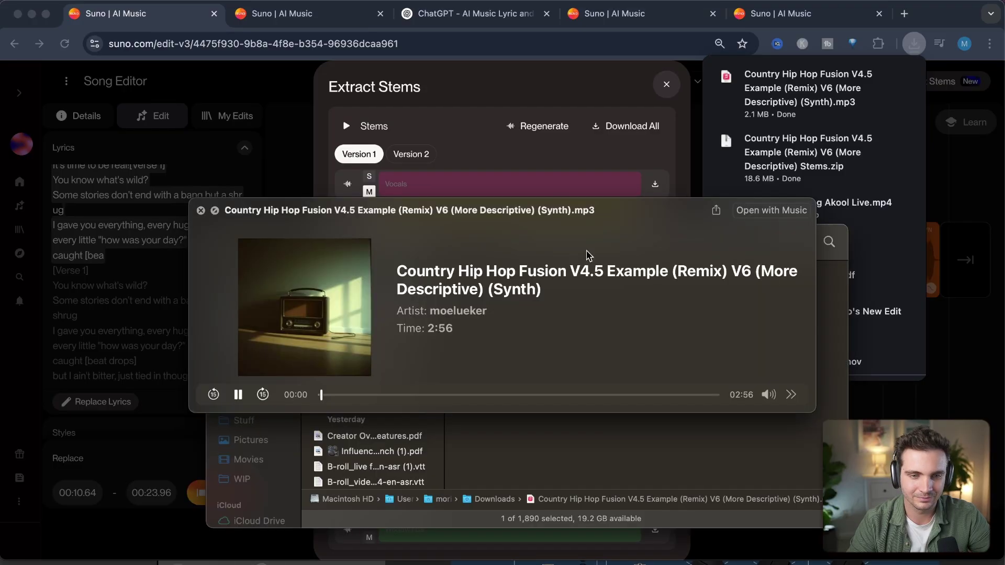
{"action": "left_click", "coordinate": [450, 395]}
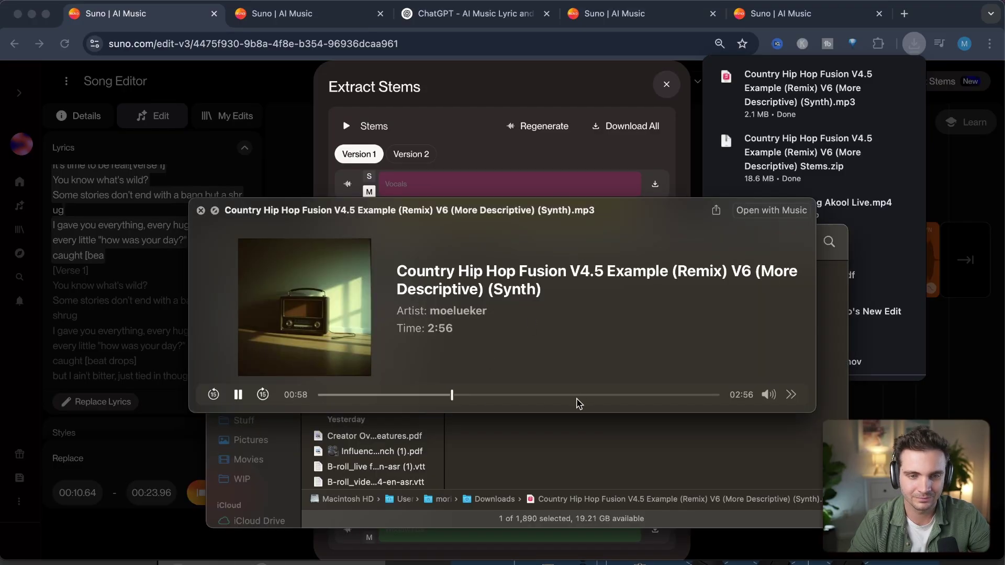
{"action": "left_click", "coordinate": [544, 396]}
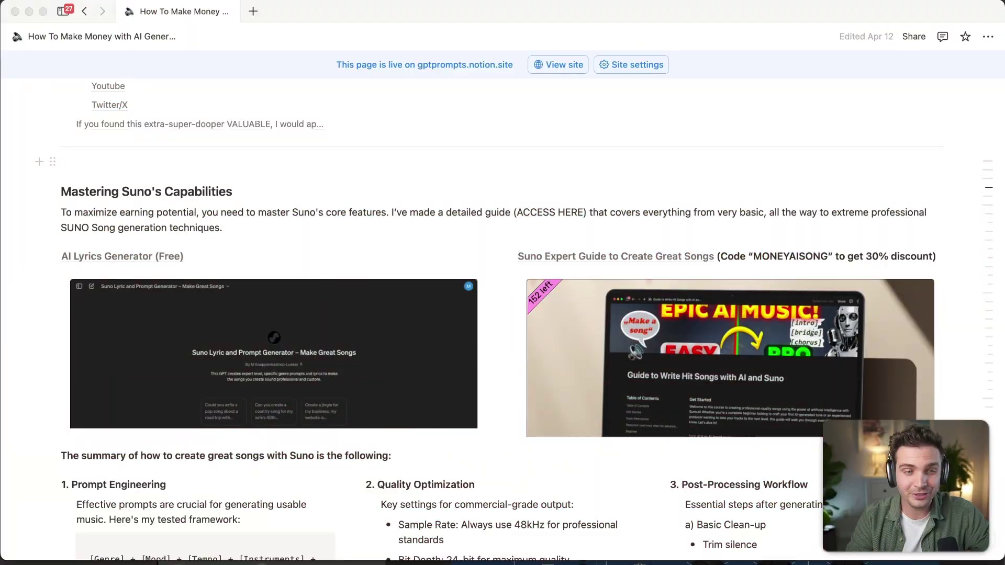
Scroll the Notion guide down to Core Monetization Strategy #1 and its Profitable Niches list.
{"action": "scroll", "coordinate": [535, 172], "scroll_direction": "up", "scroll_amount": 20}
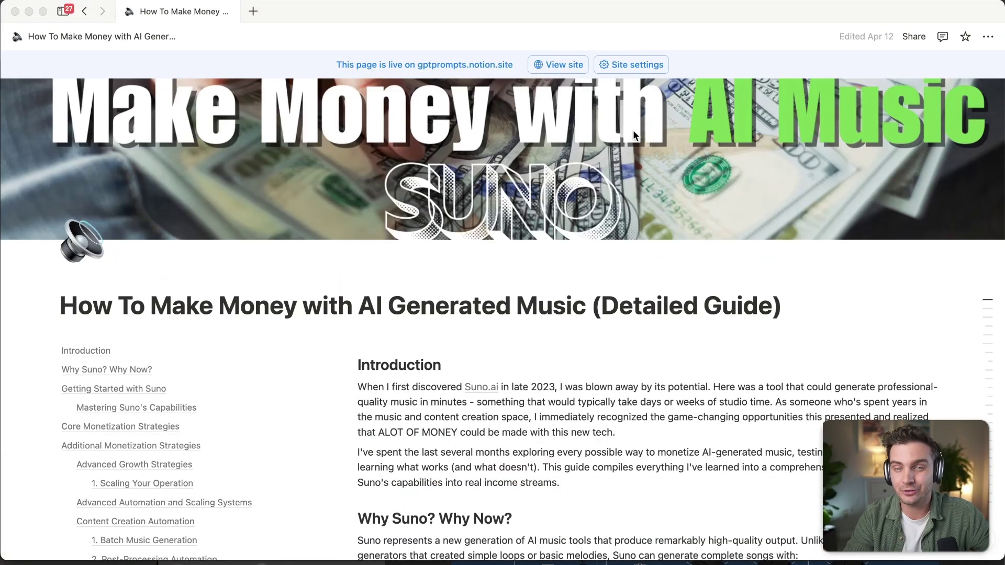
{"action": "scroll", "coordinate": [635, 170], "scroll_direction": "down", "scroll_amount": 20}
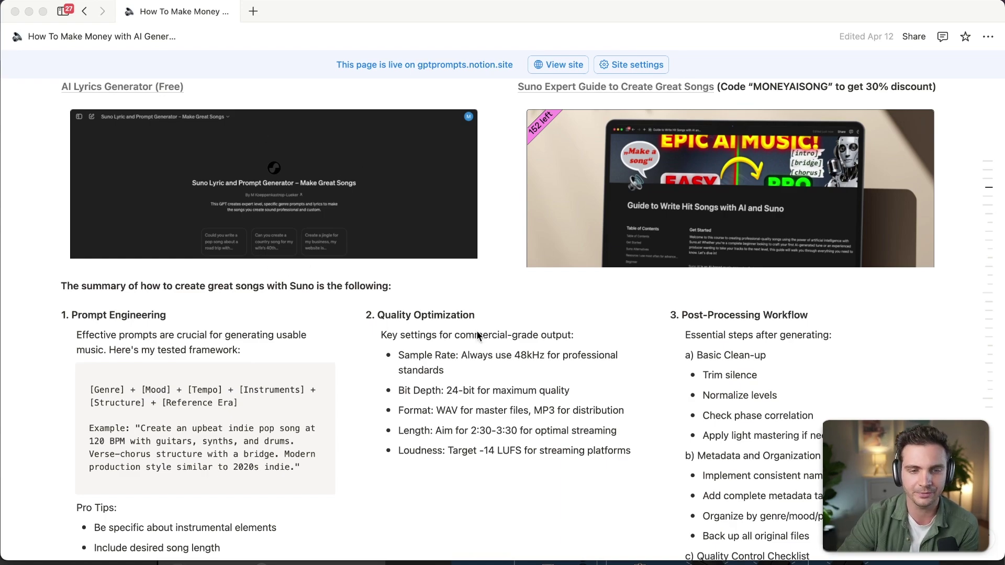
{"action": "scroll", "coordinate": [497, 356], "scroll_direction": "down", "scroll_amount": 10}
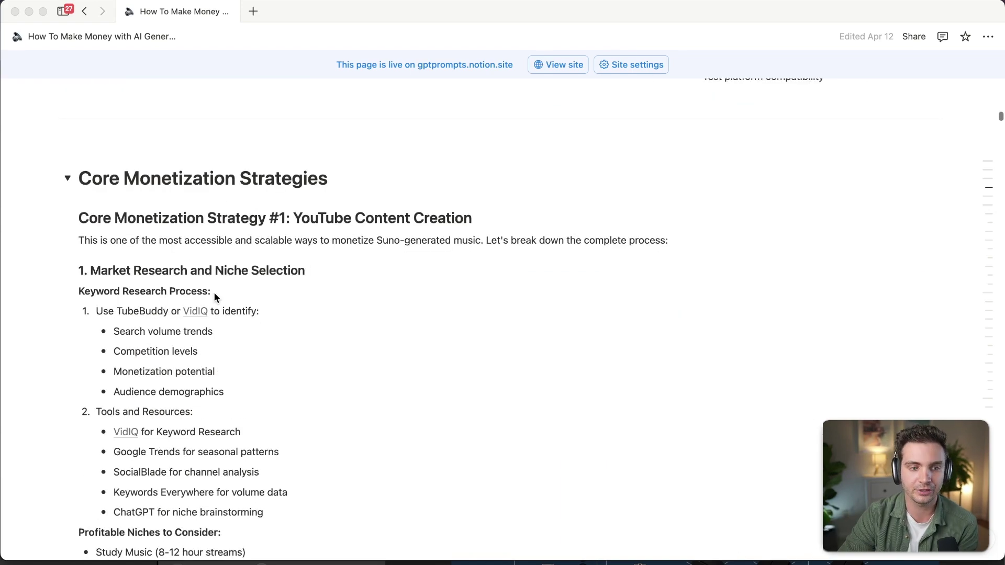
{"action": "left_click", "coordinate": [294, 217]}
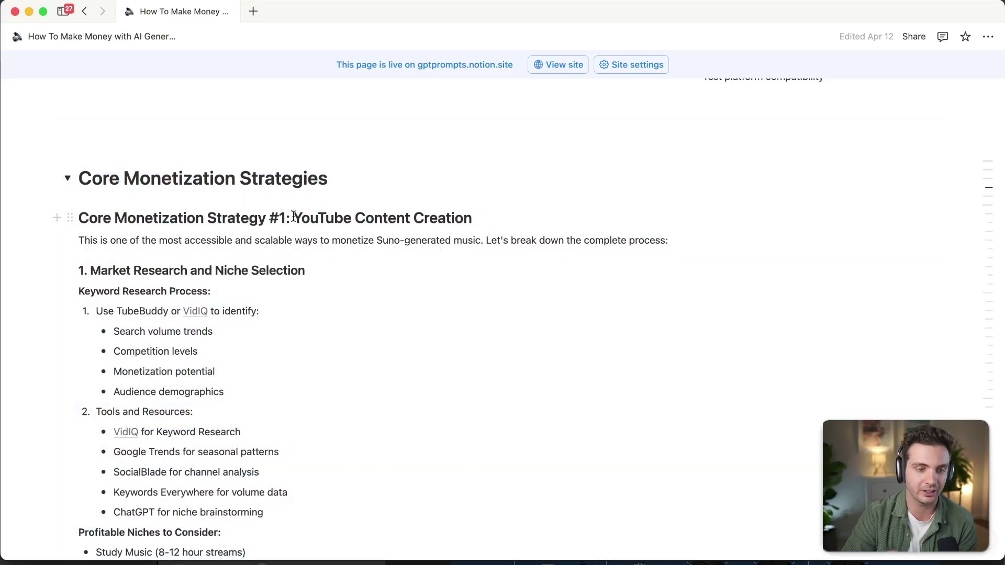
{"action": "scroll", "coordinate": [253, 244], "scroll_direction": "down", "scroll_amount": 4}
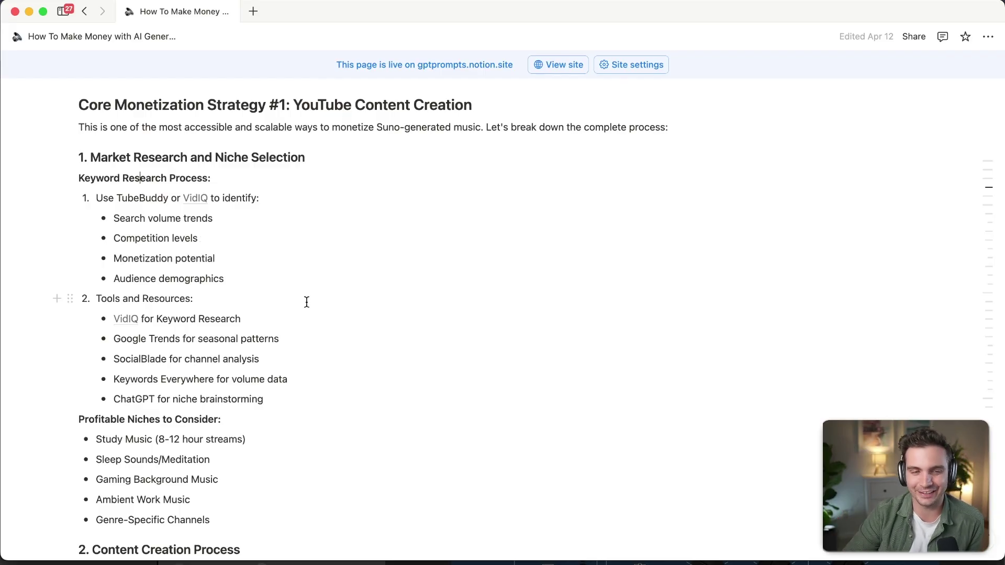
{"action": "scroll", "coordinate": [265, 365], "scroll_direction": "down", "scroll_amount": 10}
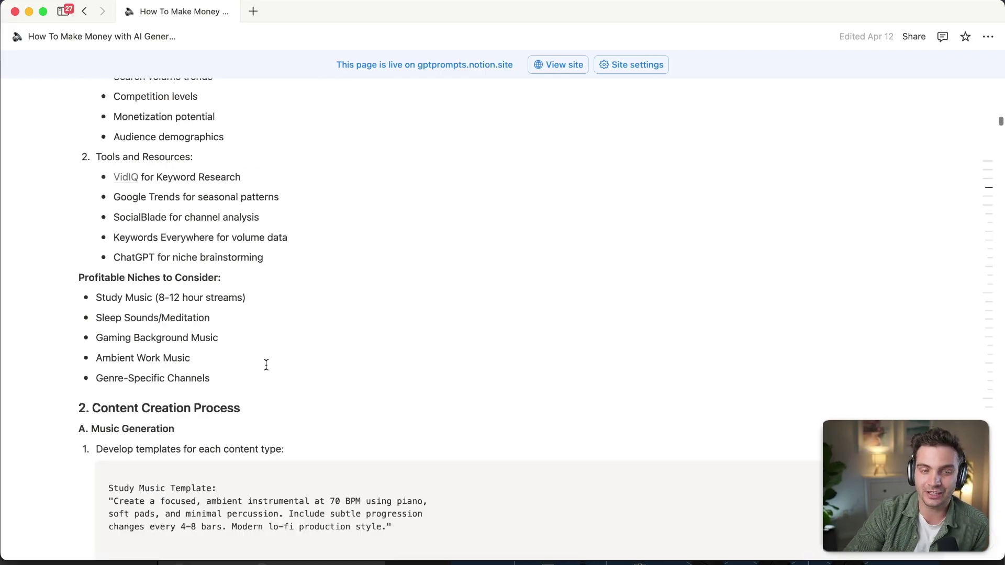
Highlight the Streaming Platform Distribution and Music Licensing and Sync Deals titles, then scroll further down.
{"action": "scroll", "coordinate": [266, 365], "scroll_direction": "down", "scroll_amount": 15}
{"action": "left_click_drag", "start_coordinate": [269, 202], "coordinate": [521, 204]}
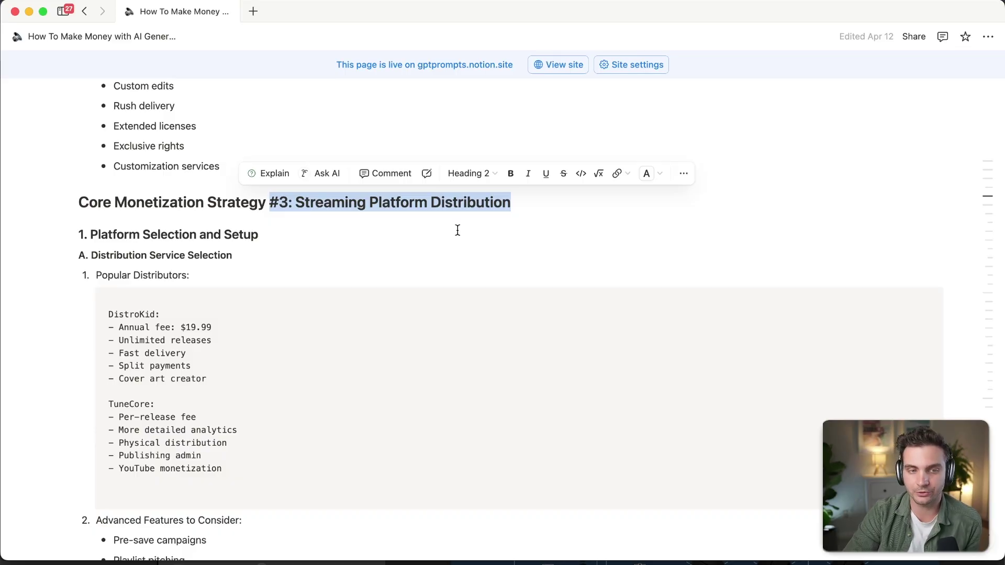
{"action": "scroll", "coordinate": [458, 231], "scroll_direction": "up", "scroll_amount": 20}
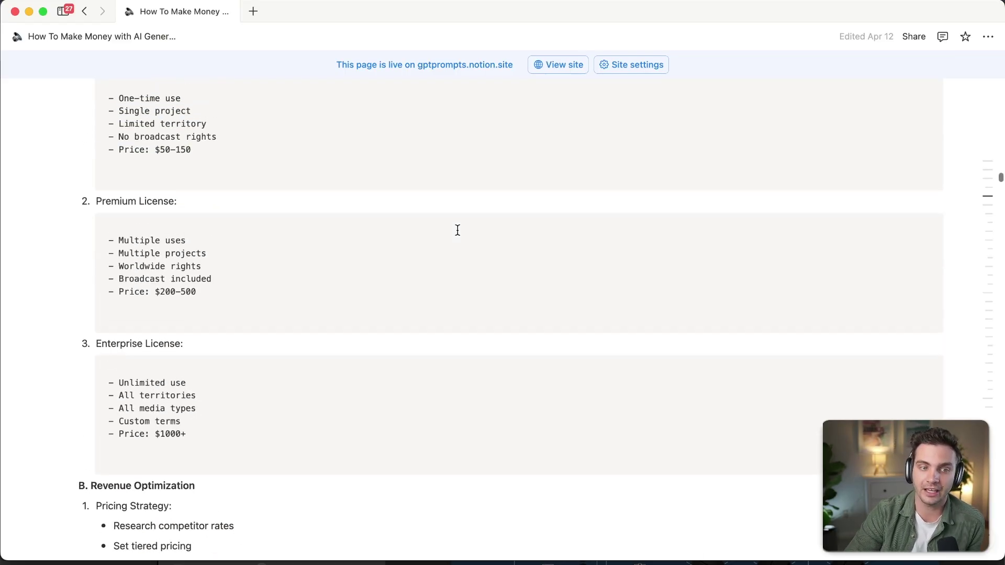
{"action": "scroll", "coordinate": [458, 231], "scroll_direction": "up", "scroll_amount": 8}
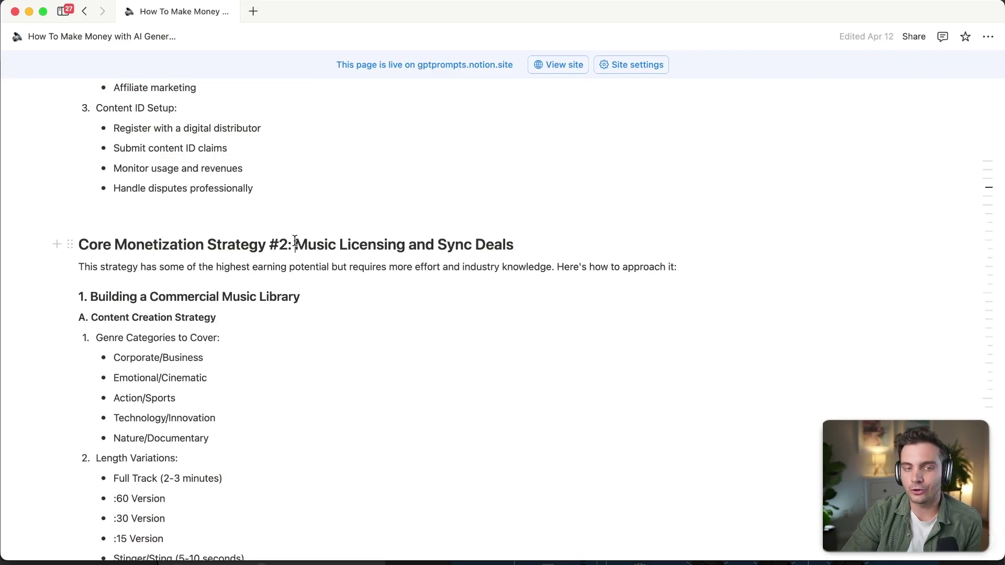
{"action": "left_click_drag", "start_coordinate": [294, 244], "coordinate": [604, 254]}
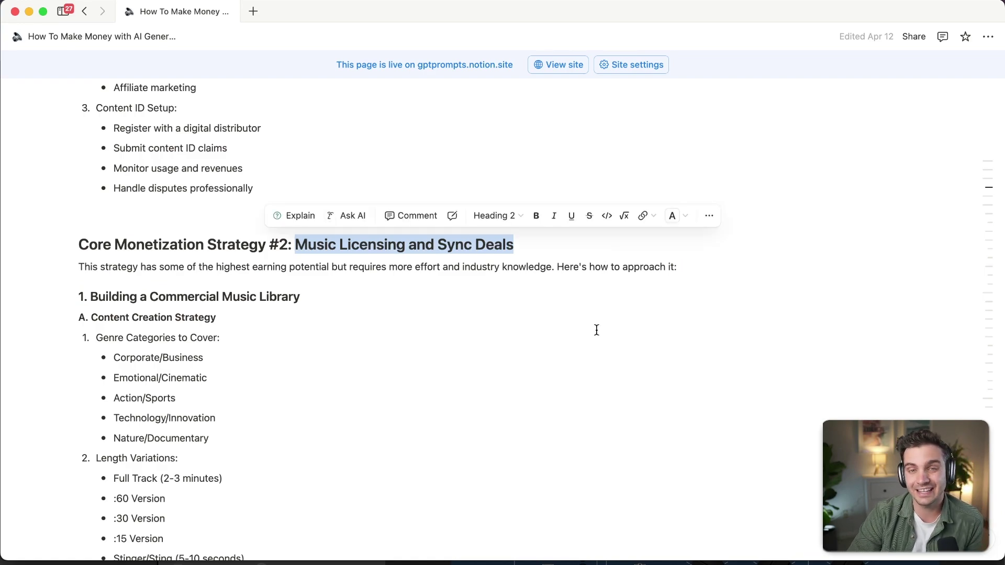
{"action": "scroll", "coordinate": [597, 330], "scroll_direction": "down", "scroll_amount": 1}
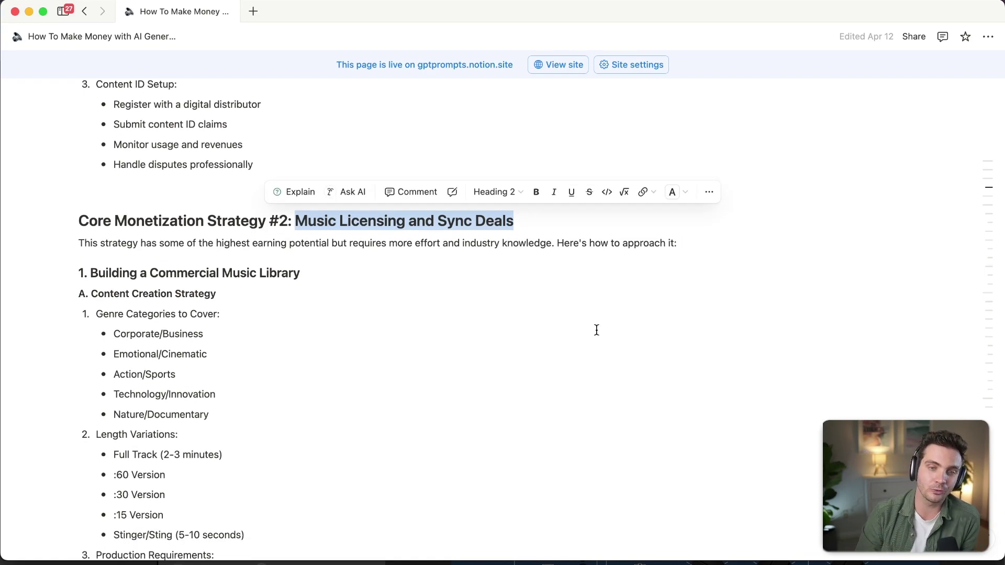